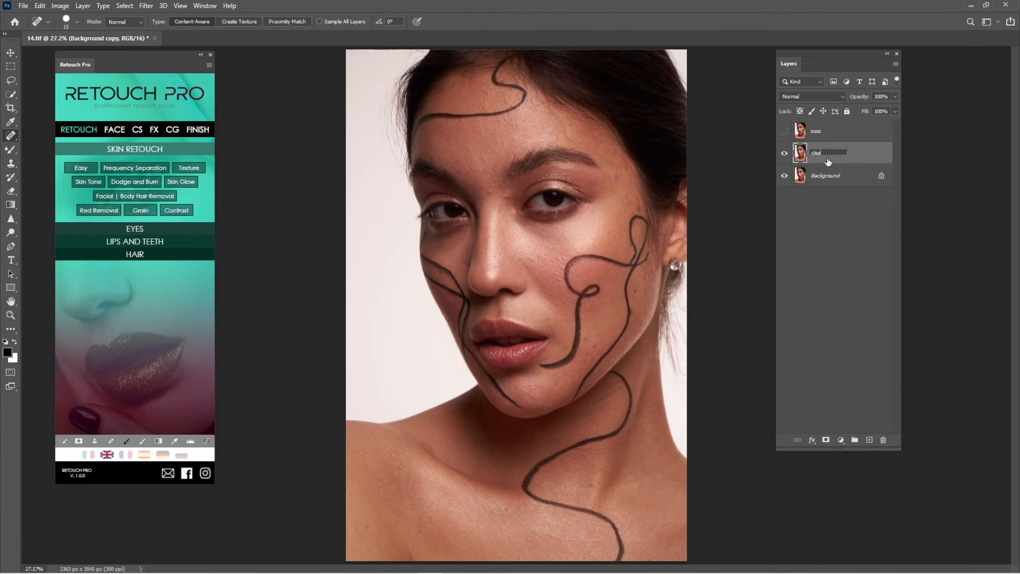
Name the duplicated background layer "clean" and choose the Spot Healing Brush for working on the skin.
{"action": "key", "text": "Return"}
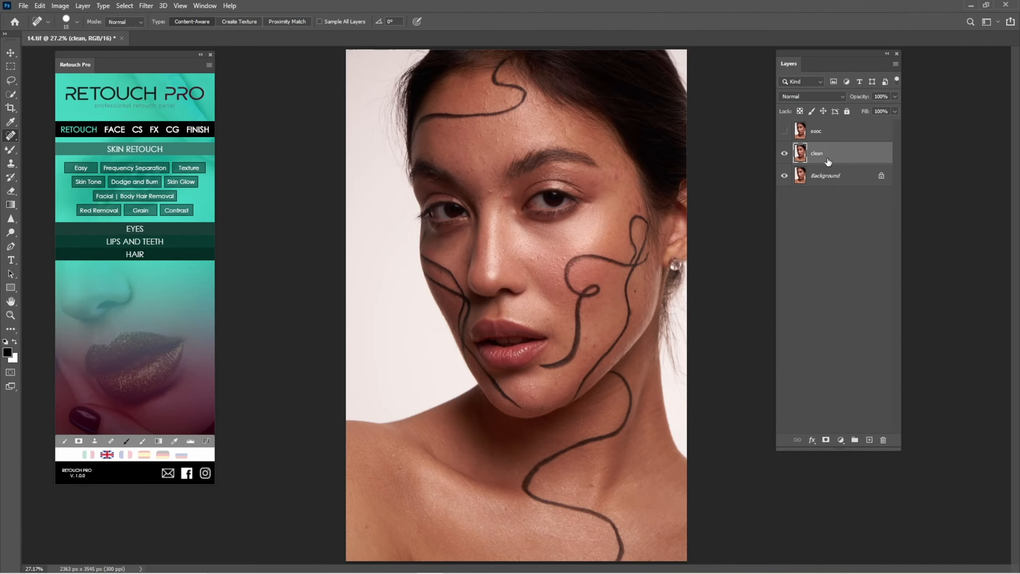
{"action": "key", "text": "z"}
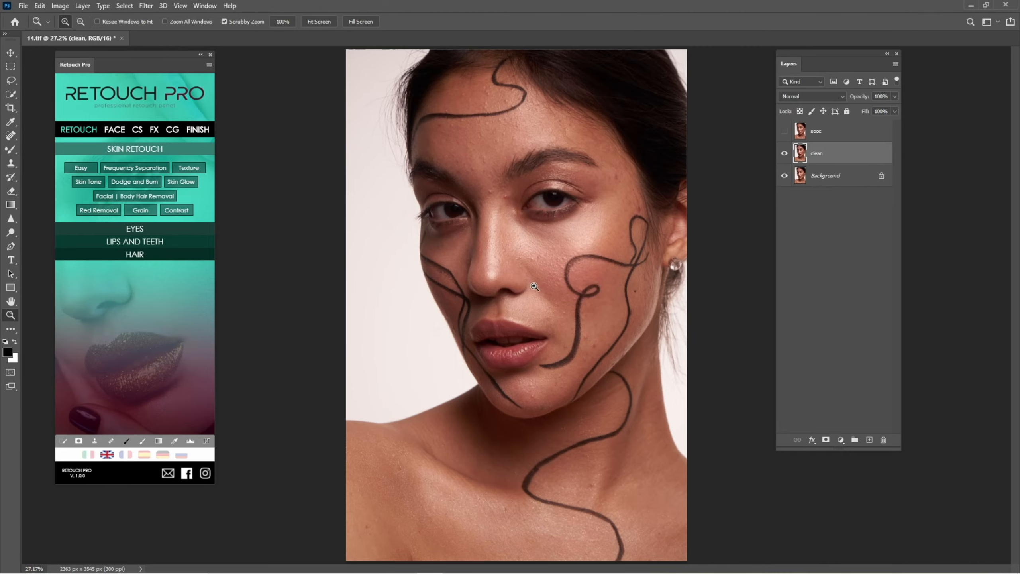
{"action": "left_click_drag", "start_coordinate": [484, 204], "coordinate": [550, 211]}
{"action": "key", "text": "j"}
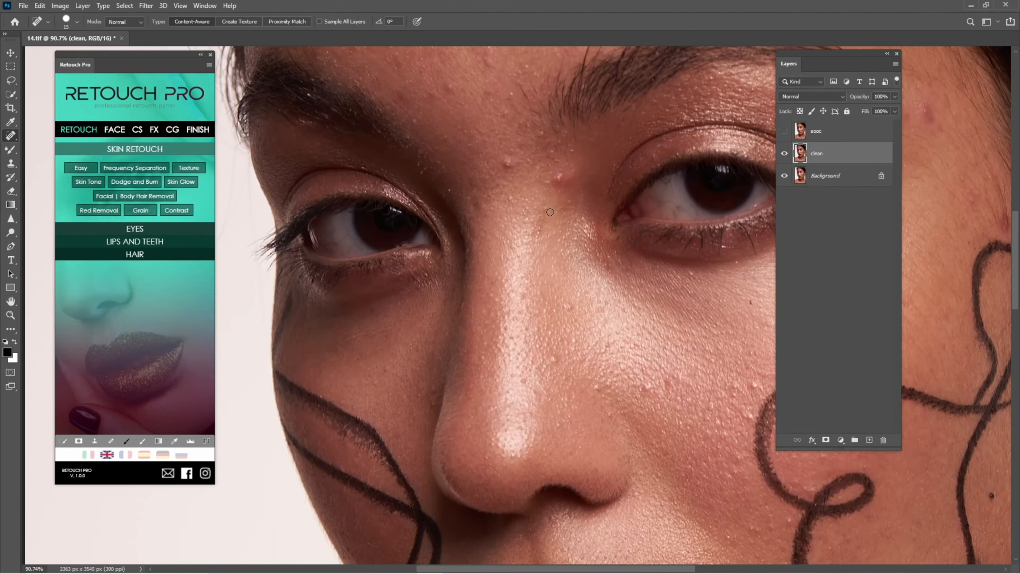
{"action": "right_click", "coordinate": [11, 136]}
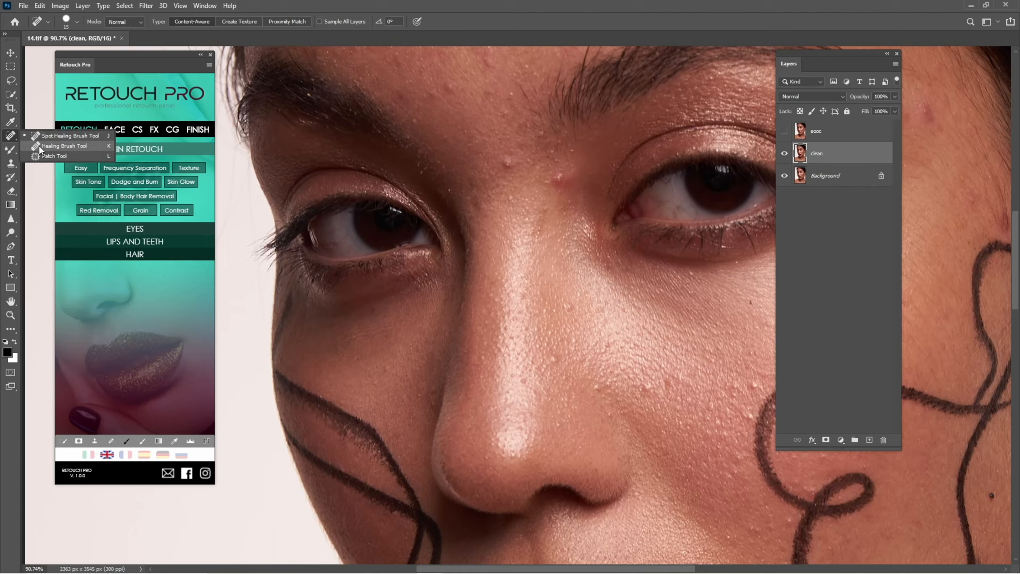
{"action": "left_click", "coordinate": [60, 139]}
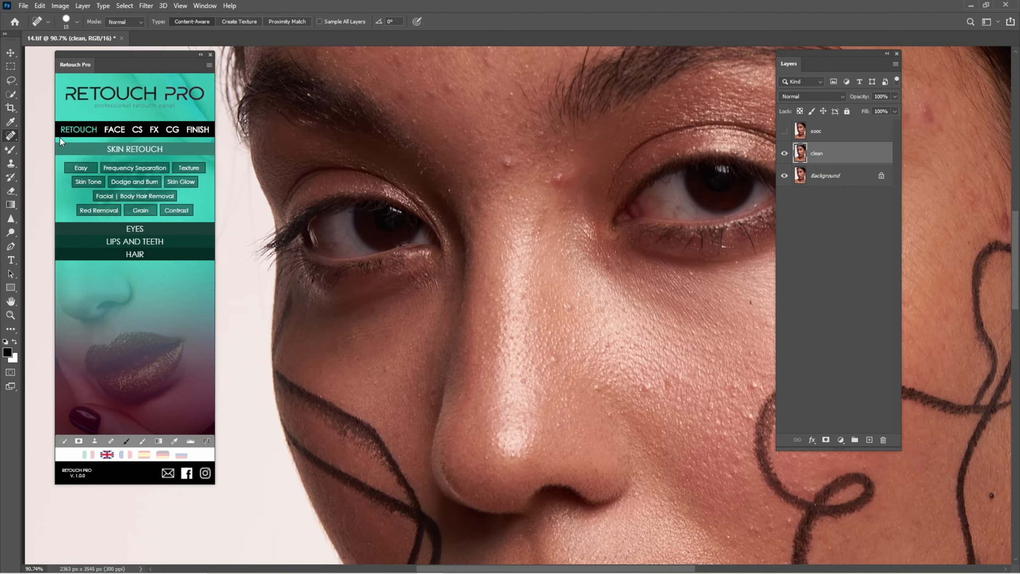
{"action": "right_click", "coordinate": [14, 139]}
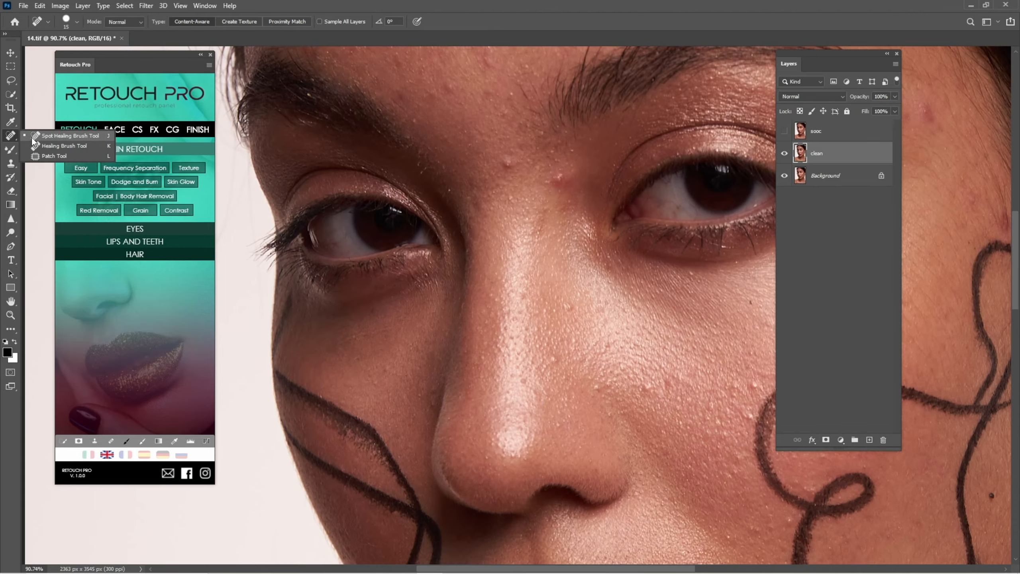
{"action": "left_click", "coordinate": [33, 138]}
Heal the bumps and blemishes between the eyebrows and across the forehead up to the hairline.
{"action": "left_click_drag", "start_coordinate": [483, 149], "coordinate": [513, 244]}
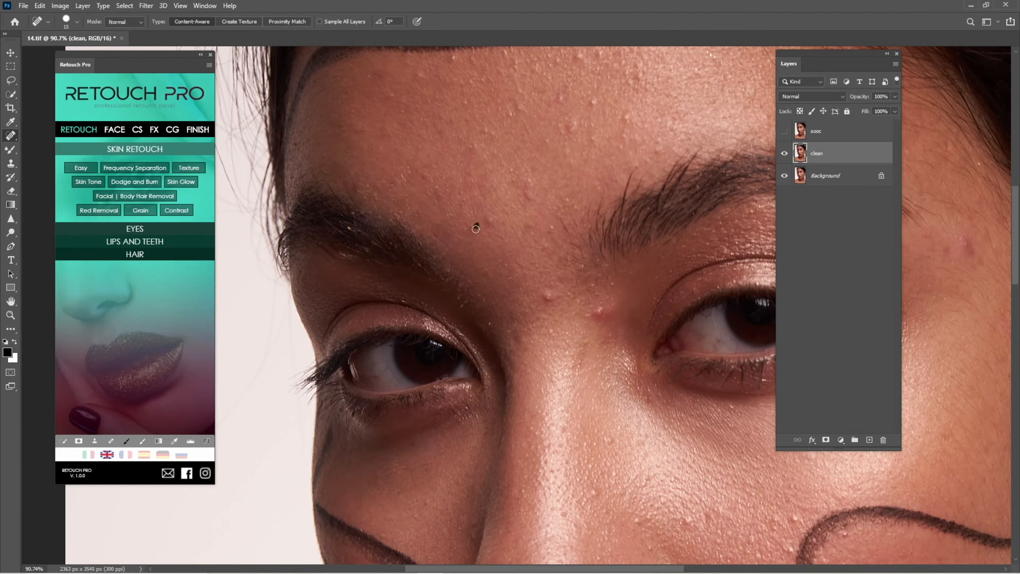
{"action": "left_click_drag", "start_coordinate": [508, 191], "coordinate": [499, 255]}
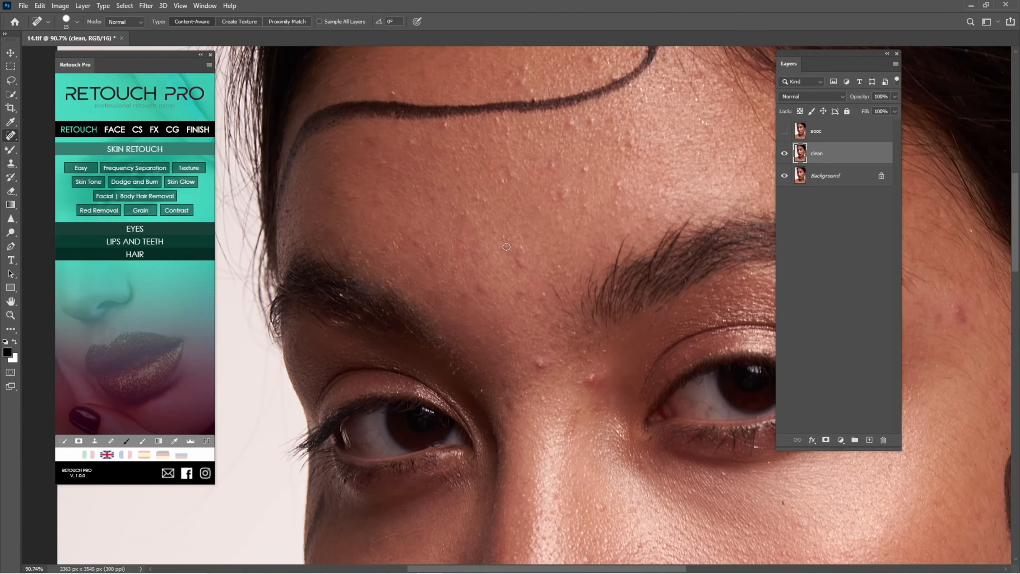
{"action": "left_click_drag", "start_coordinate": [532, 208], "coordinate": [532, 245]}
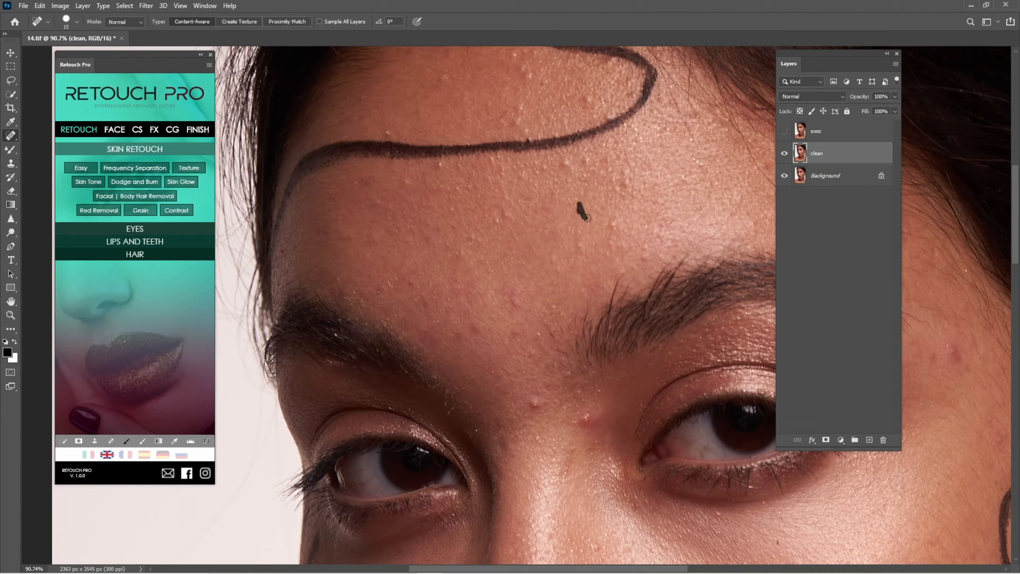
{"action": "left_click_drag", "start_coordinate": [574, 180], "coordinate": [575, 218]}
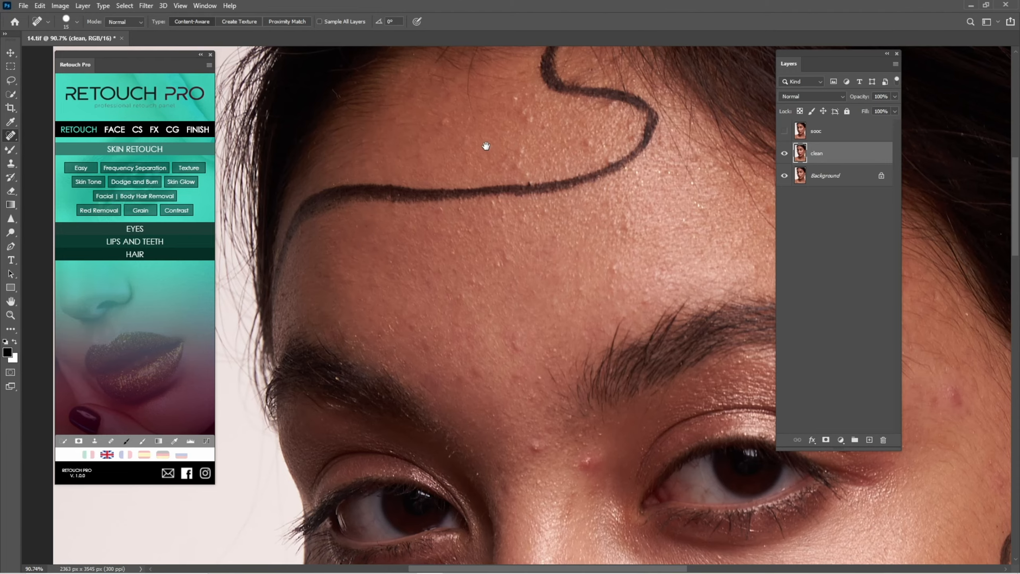
{"action": "left_click_drag", "start_coordinate": [487, 146], "coordinate": [491, 223]}
{"action": "left_click_drag", "start_coordinate": [478, 140], "coordinate": [475, 173]}
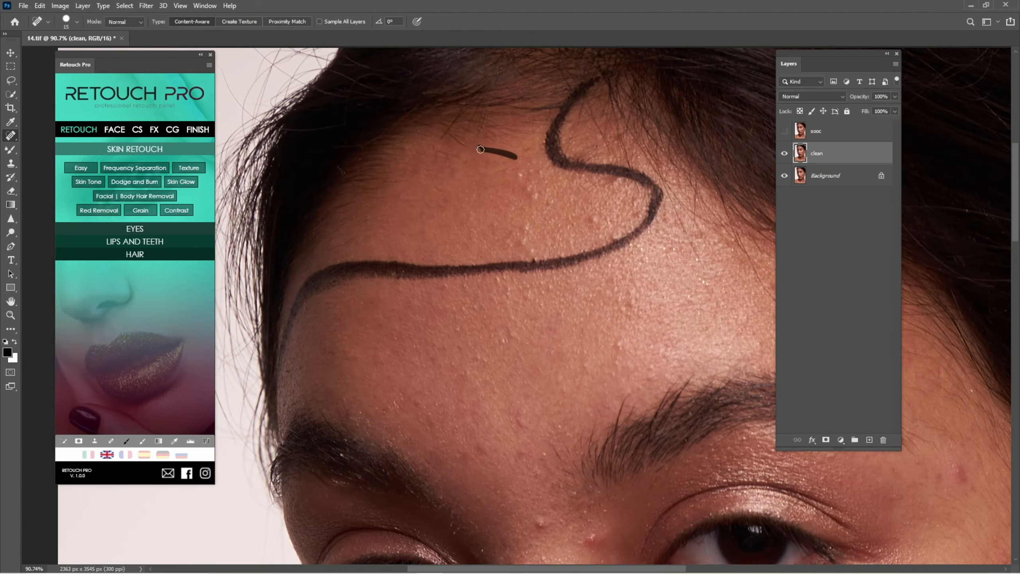
{"action": "left_click_drag", "start_coordinate": [480, 149], "coordinate": [480, 149]}
Spot-heal the bumps and dark spots on the cheek beneath the eye and around the drawn loop.
{"action": "scroll", "coordinate": [614, 240], "scroll_direction": "down", "scroll_amount": 5}
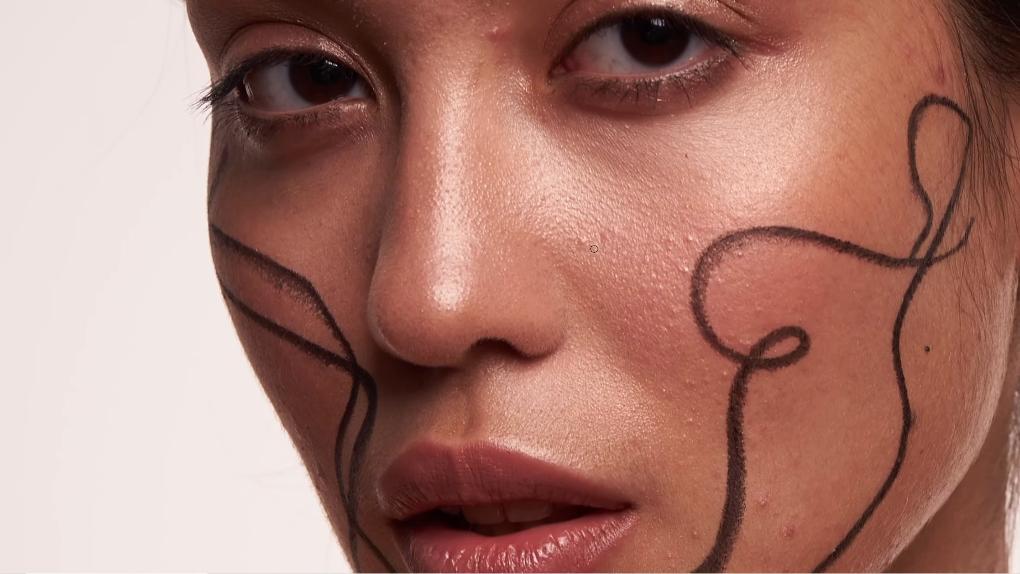
{"action": "left_click", "coordinate": [603, 237]}
{"action": "left_click_drag", "start_coordinate": [602, 238], "coordinate": [540, 318]}
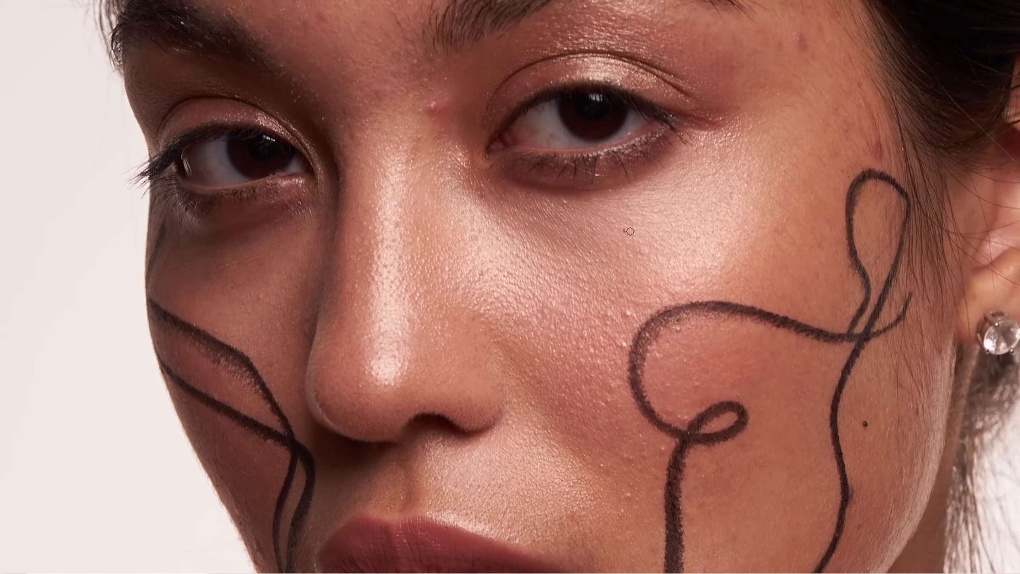
{"action": "left_click_drag", "start_coordinate": [900, 382], "coordinate": [838, 234]}
{"action": "mouse_move", "coordinate": [839, 221]}
{"action": "left_mouse_down"}
{"action": "mouse_move", "coordinate": [837, 251]}
{"action": "mouse_move", "coordinate": [871, 229]}
{"action": "left_mouse_up"}
{"action": "left_click", "coordinate": [665, 218]}
{"action": "left_click_drag", "start_coordinate": [665, 219], "coordinate": [685, 260]}
{"action": "left_click_drag", "start_coordinate": [653, 325], "coordinate": [644, 246]}
{"action": "left_click", "coordinate": [608, 255]}
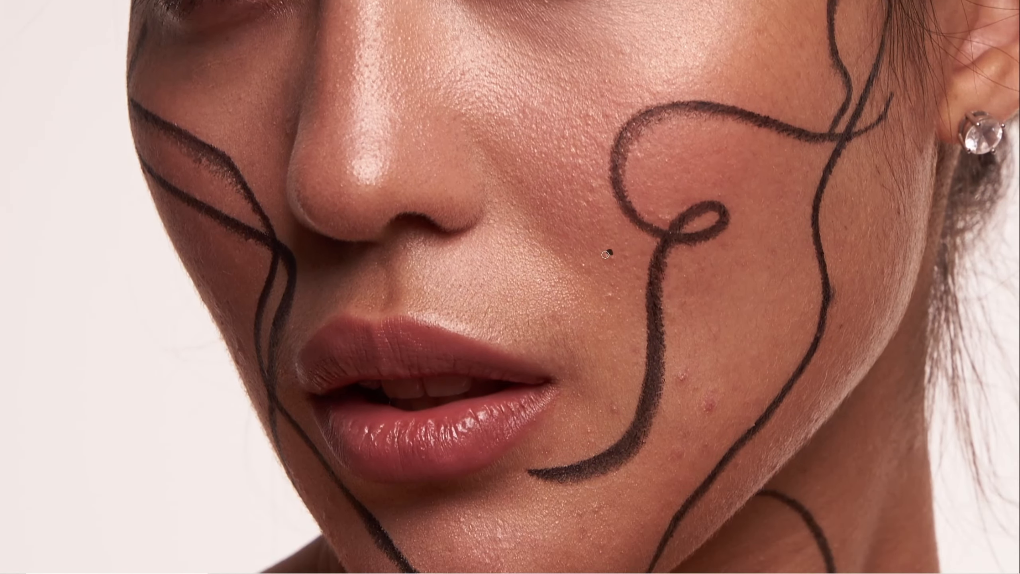
Remove the blemishes on the lower cheek, beside the mouth and on the chin between the drawn lines.
{"action": "left_click", "coordinate": [600, 316]}
{"action": "left_click_drag", "start_coordinate": [682, 394], "coordinate": [667, 293]}
{"action": "left_click", "coordinate": [701, 271], "text": "alt"}
{"action": "left_click", "coordinate": [691, 310]}
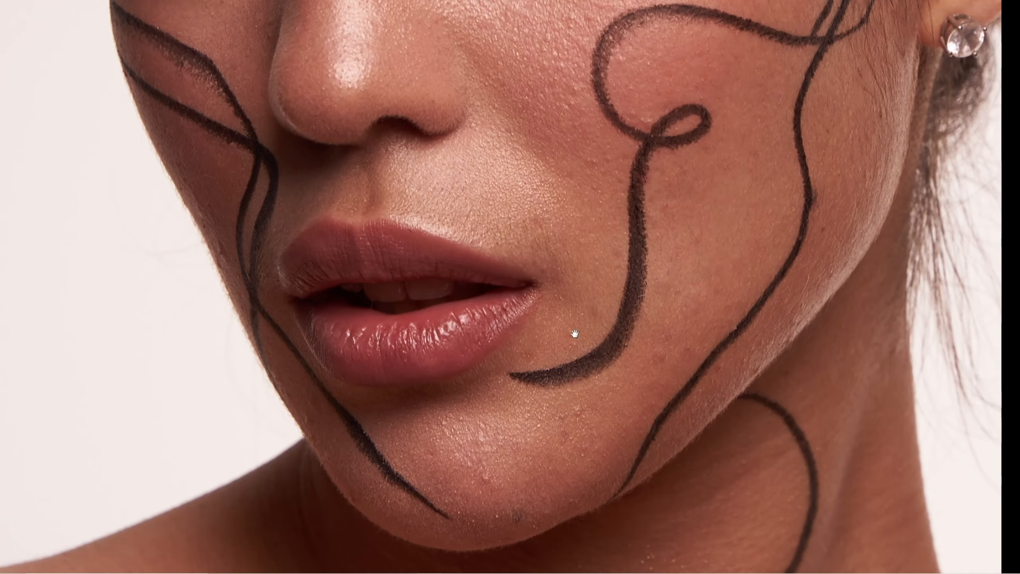
{"action": "left_click_drag", "start_coordinate": [574, 334], "coordinate": [613, 249]}
{"action": "left_click", "coordinate": [604, 339]}
{"action": "left_click_drag", "start_coordinate": [595, 197], "coordinate": [599, 299]}
{"action": "left_click", "coordinate": [626, 263]}
{"action": "left_click", "coordinate": [709, 224]}
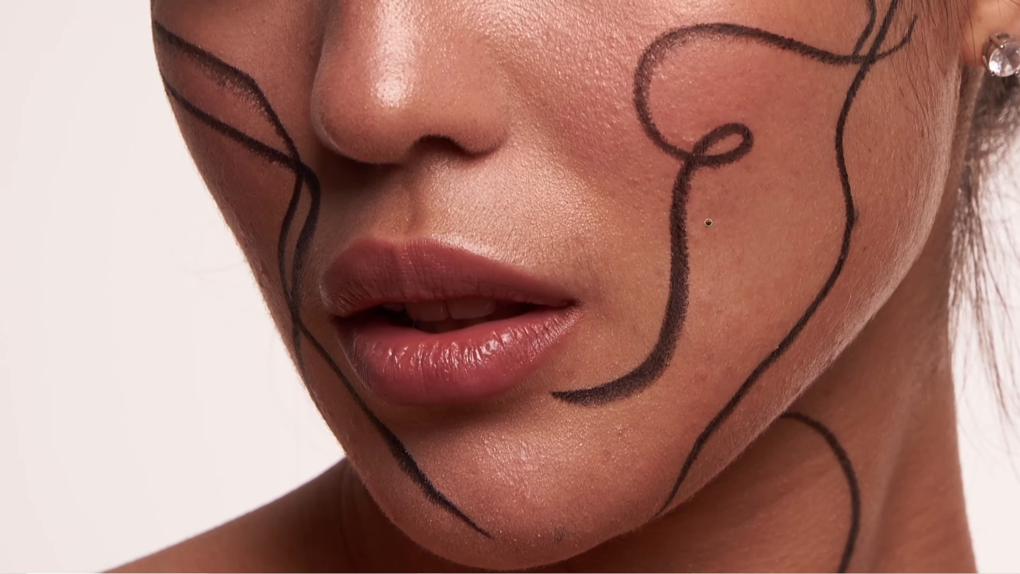
{"action": "left_click_drag", "start_coordinate": [651, 189], "coordinate": [677, 241]}
{"action": "left_click_drag", "start_coordinate": [648, 231], "coordinate": [664, 231]}
Heal the spots around the nose bridge and the red marks on the temple beside the eye.
{"action": "mouse_move", "coordinate": [367, 200]}
{"action": "left_mouse_down"}
{"action": "mouse_move", "coordinate": [520, 246]}
{"action": "mouse_move", "coordinate": [526, 483]}
{"action": "left_mouse_up"}
{"action": "left_click_drag", "start_coordinate": [562, 244], "coordinate": [532, 300]}
{"action": "left_click", "coordinate": [591, 219]}
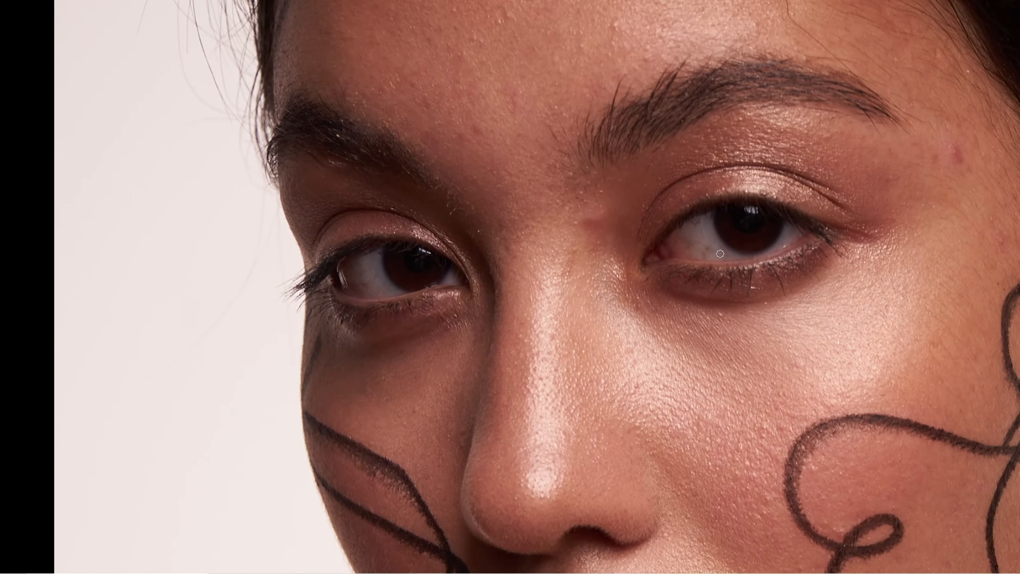
{"action": "left_click_drag", "start_coordinate": [728, 253], "coordinate": [557, 294]}
{"action": "left_click_drag", "start_coordinate": [700, 157], "coordinate": [709, 175]}
{"action": "left_click_drag", "start_coordinate": [779, 197], "coordinate": [788, 203]}
{"action": "left_click_drag", "start_coordinate": [809, 179], "coordinate": [810, 198]}
{"action": "left_click_drag", "start_coordinate": [824, 257], "coordinate": [832, 276]}
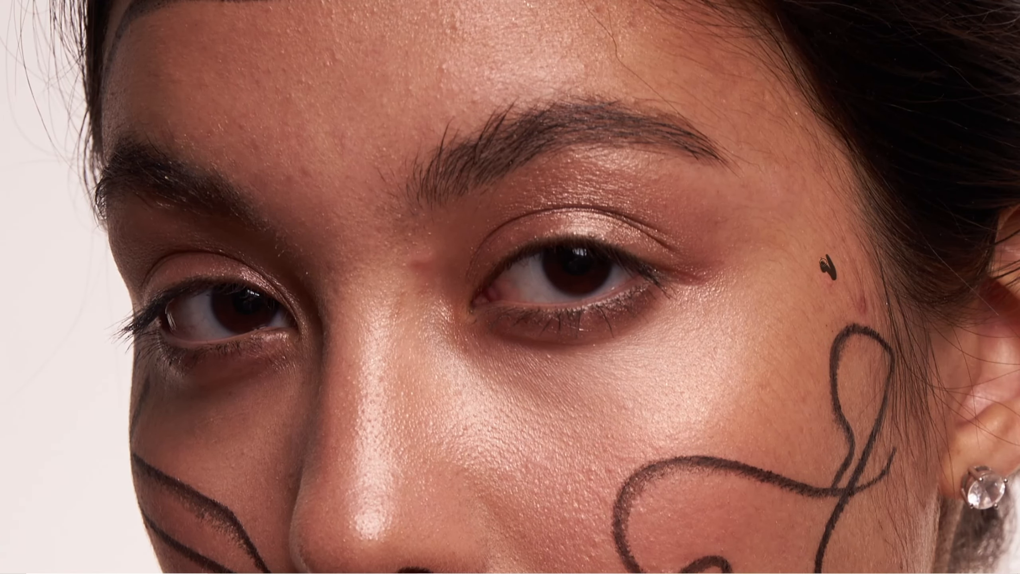
Clean up the remaining blemishes on the temple, above the eyebrow and along the forehead near the hairline.
{"action": "left_click_drag", "start_coordinate": [916, 240], "coordinate": [774, 208]}
{"action": "left_click_drag", "start_coordinate": [797, 232], "coordinate": [821, 262]}
{"action": "mouse_move", "coordinate": [663, 132]}
{"action": "left_mouse_down"}
{"action": "mouse_move", "coordinate": [758, 246]}
{"action": "mouse_move", "coordinate": [784, 306]}
{"action": "left_mouse_up"}
{"action": "left_click_drag", "start_coordinate": [547, 118], "coordinate": [628, 233]}
{"action": "left_click_drag", "start_coordinate": [627, 232], "coordinate": [645, 278]}
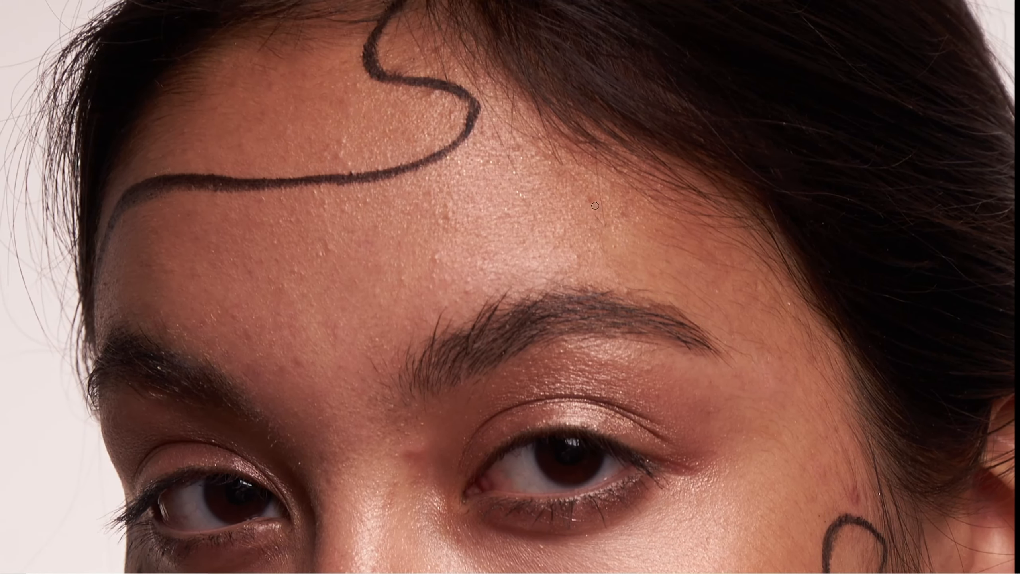
{"action": "left_click_drag", "start_coordinate": [595, 161], "coordinate": [601, 208]}
{"action": "left_click_drag", "start_coordinate": [459, 229], "coordinate": [513, 225]}
{"action": "mouse_move", "coordinate": [402, 257]}
{"action": "left_mouse_down"}
{"action": "mouse_move", "coordinate": [540, 239]}
{"action": "mouse_move", "coordinate": [593, 185]}
{"action": "left_mouse_up"}
{"action": "left_click_drag", "start_coordinate": [495, 250], "coordinate": [495, 260]}
Heal spots near the shadowed eye and remove loose stray hairs from the background beside the head.
{"action": "mouse_move", "coordinate": [267, 459]}
{"action": "left_mouse_down"}
{"action": "mouse_move", "coordinate": [391, 390]}
{"action": "mouse_move", "coordinate": [354, 448]}
{"action": "left_mouse_up"}
{"action": "mouse_move", "coordinate": [444, 318]}
{"action": "left_mouse_down"}
{"action": "mouse_move", "coordinate": [427, 378]}
{"action": "mouse_move", "coordinate": [468, 326]}
{"action": "left_mouse_up"}
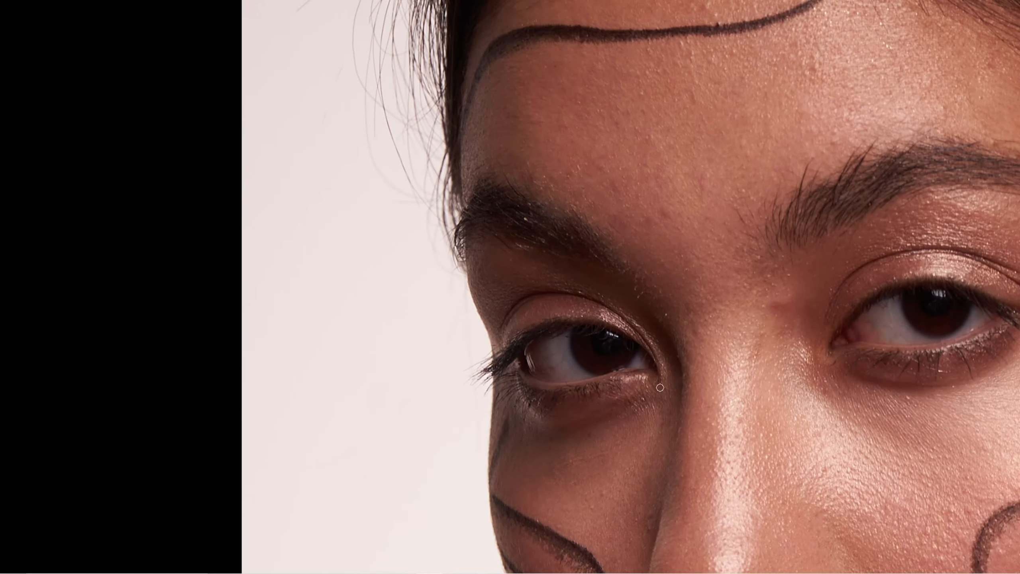
{"action": "left_click_drag", "start_coordinate": [660, 232], "coordinate": [613, 383]}
{"action": "left_click_drag", "start_coordinate": [660, 151], "coordinate": [670, 173]}
{"action": "left_click_drag", "start_coordinate": [299, 130], "coordinate": [247, 163]}
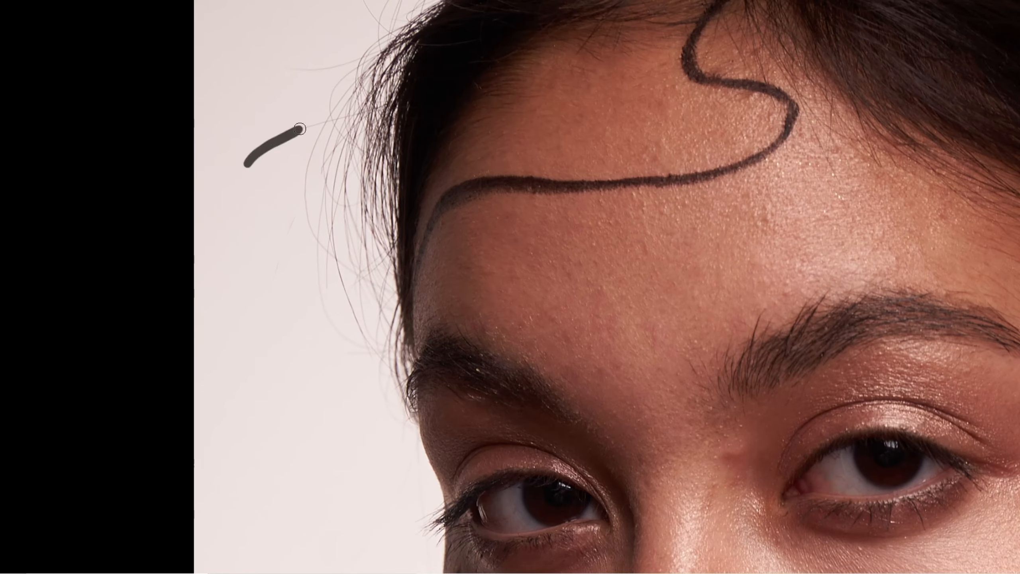
{"action": "left_click_drag", "start_coordinate": [357, 63], "coordinate": [287, 67]}
{"action": "left_click_drag", "start_coordinate": [363, 111], "coordinate": [356, 119]}
Heal leftover skin spots from the forehead down the face to the chin and neck.
{"action": "left_click_drag", "start_coordinate": [647, 242], "coordinate": [641, 257]}
{"action": "left_click_drag", "start_coordinate": [731, 409], "coordinate": [678, 302]}
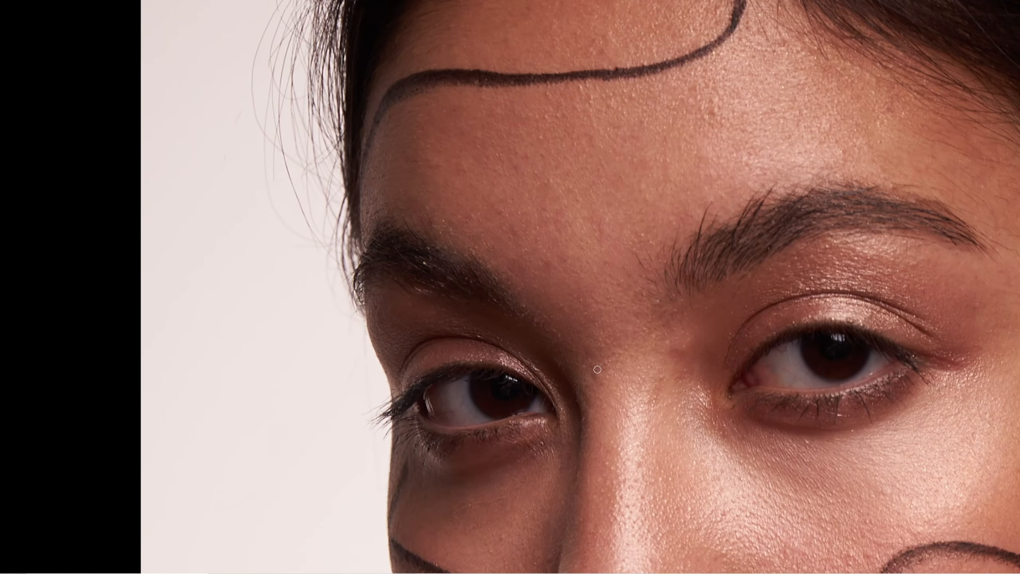
{"action": "left_click_drag", "start_coordinate": [597, 369], "coordinate": [559, 128]}
{"action": "left_click_drag", "start_coordinate": [455, 461], "coordinate": [436, 74]}
{"action": "left_click_drag", "start_coordinate": [413, 489], "coordinate": [451, 246]}
{"action": "mouse_move", "coordinate": [588, 387]}
{"action": "left_mouse_down"}
{"action": "mouse_move", "coordinate": [558, 331]}
{"action": "mouse_move", "coordinate": [521, 189]}
{"action": "left_mouse_up"}
{"action": "left_click_drag", "start_coordinate": [362, 378], "coordinate": [522, 329]}
{"action": "left_click_drag", "start_coordinate": [291, 354], "coordinate": [278, 366]}
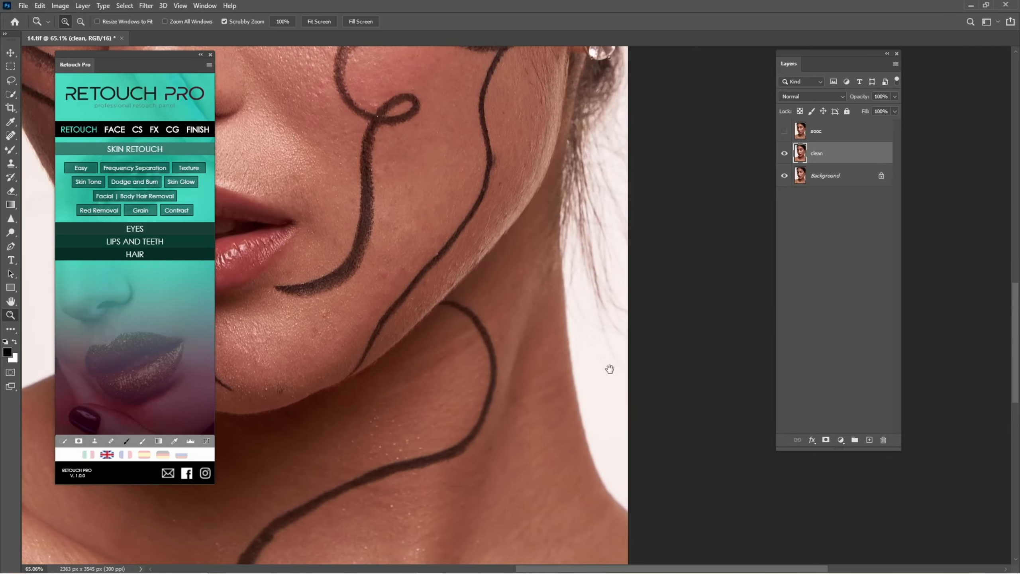
Trace a pen path along the neck's outer edge from the shoulder up to the earlobe.
{"action": "scroll", "coordinate": [562, 347], "scroll_direction": "up", "scroll_amount": 3}
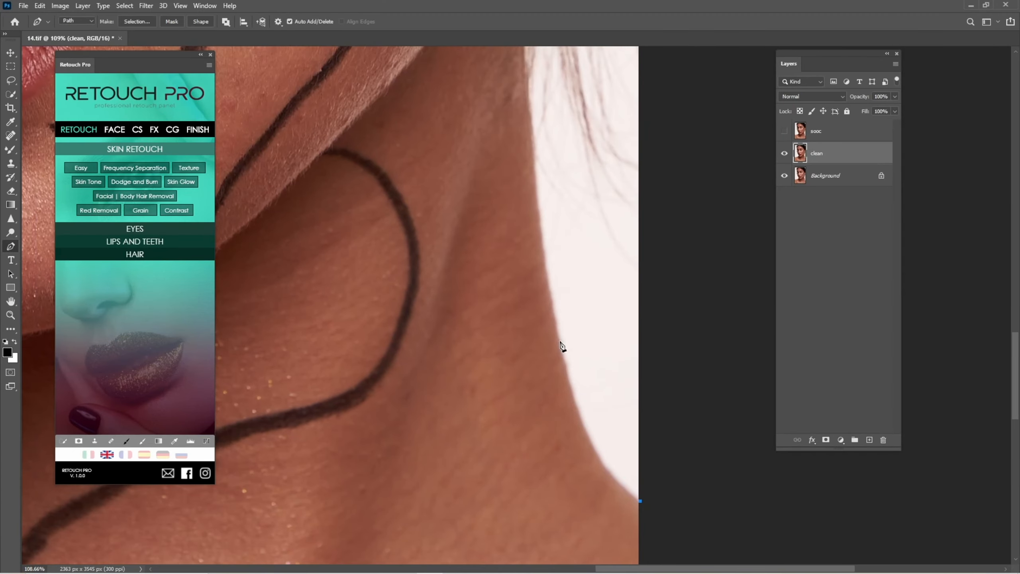
{"action": "key", "text": "ctrl+z"}
{"action": "left_click_drag", "start_coordinate": [560, 341], "coordinate": [538, 191]}
{"action": "left_click_drag", "start_coordinate": [528, 96], "coordinate": [548, 237]}
{"action": "left_click_drag", "start_coordinate": [545, 197], "coordinate": [550, 337]}
{"action": "mouse_move", "coordinate": [595, 221]}
{"action": "left_mouse_down"}
{"action": "mouse_move", "coordinate": [566, 214]}
{"action": "mouse_move", "coordinate": [603, 214]}
{"action": "mouse_move", "coordinate": [591, 196]}
{"action": "mouse_move", "coordinate": [598, 211]}
{"action": "left_mouse_up"}
{"action": "left_click", "coordinate": [534, 298]}
{"action": "left_click", "coordinate": [563, 195]}
{"action": "left_click", "coordinate": [585, 216]}
{"action": "left_click", "coordinate": [592, 220]}
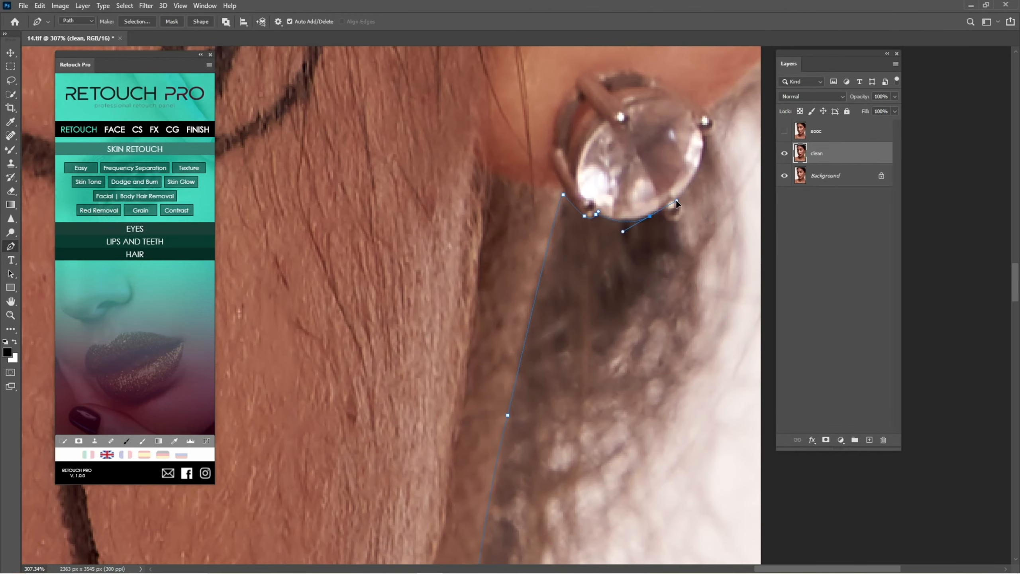
Continue the path around the earring, close it outside the image and convert it to a selection.
{"action": "left_click_drag", "start_coordinate": [675, 222], "coordinate": [682, 220]}
{"action": "left_click_drag", "start_coordinate": [710, 119], "coordinate": [633, 246]}
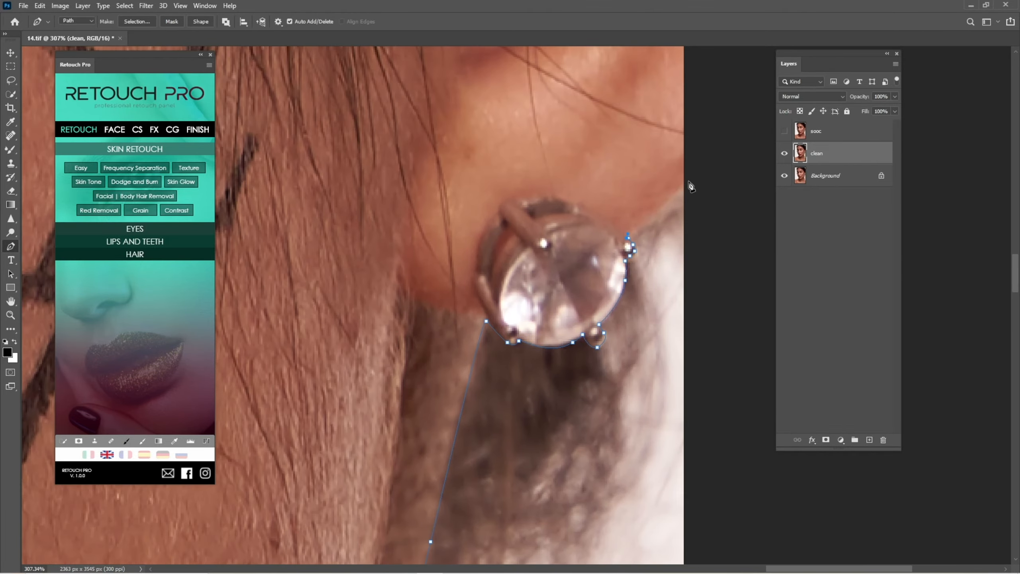
{"action": "left_click", "coordinate": [690, 187]}
{"action": "left_click_drag", "start_coordinate": [616, 138], "coordinate": [563, 139]}
{"action": "left_click_drag", "start_coordinate": [731, 282], "coordinate": [729, 287]}
{"action": "left_click_drag", "start_coordinate": [701, 405], "coordinate": [699, 217]}
{"action": "left_click_drag", "start_coordinate": [678, 397], "coordinate": [677, 401]}
{"action": "right_click", "coordinate": [607, 212]}
{"action": "left_click", "coordinate": [636, 261]}
{"action": "key", "text": "Return"}
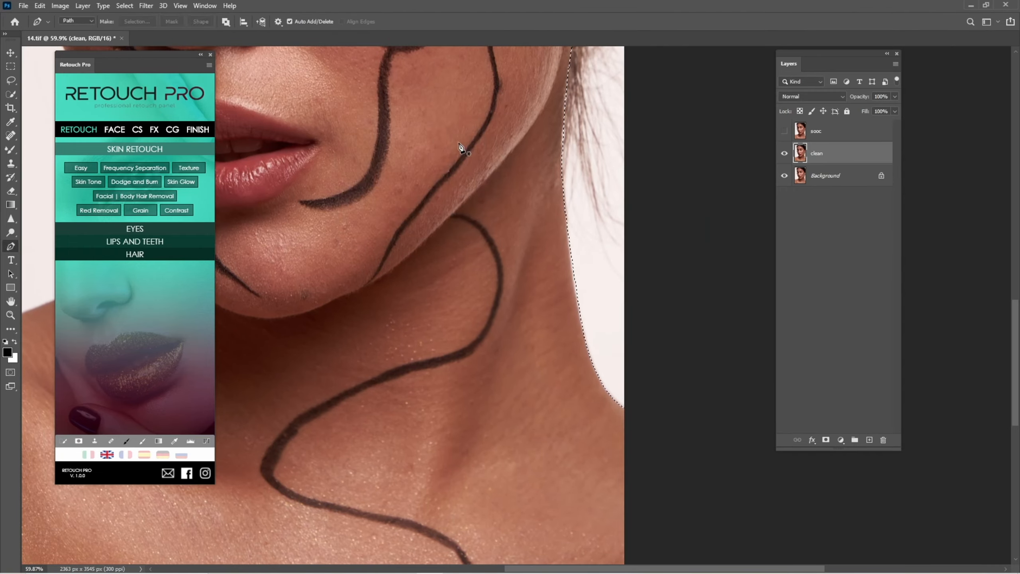
Paint over the stray hairs behind the neck inside the selection with the Mixer Brush, and deselect.
{"action": "left_click_drag", "start_coordinate": [584, 201], "coordinate": [571, 244]}
{"action": "key", "text": "b"}
{"action": "left_click_drag", "start_coordinate": [603, 338], "coordinate": [579, 212]}
{"action": "mouse_move", "coordinate": [583, 287]}
{"action": "left_mouse_down"}
{"action": "mouse_move", "coordinate": [567, 419]}
{"action": "mouse_move", "coordinate": [604, 126]}
{"action": "mouse_move", "coordinate": [553, 221]}
{"action": "mouse_move", "coordinate": [563, 200]}
{"action": "left_mouse_up"}
{"action": "key", "text": "x"}
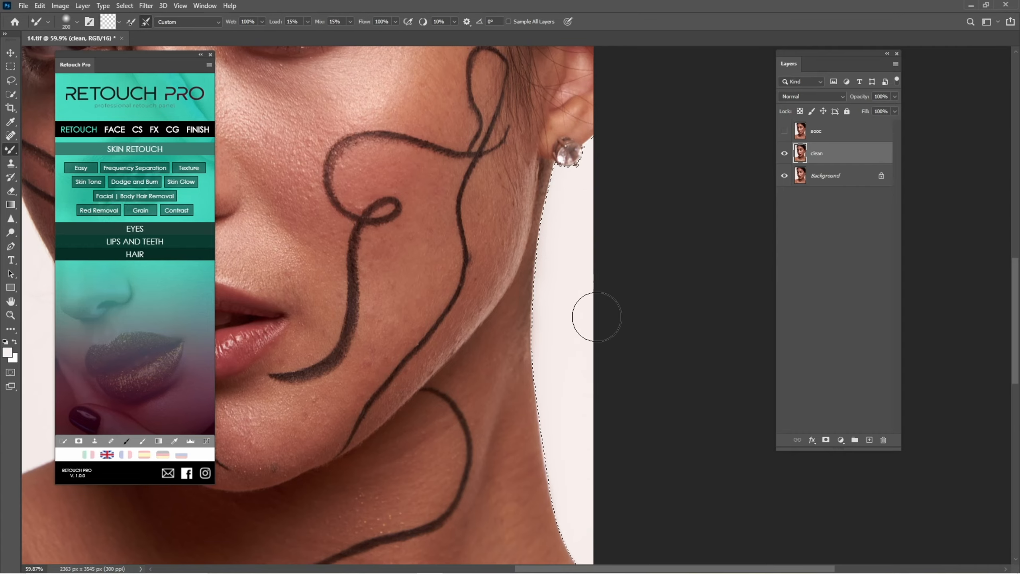
{"action": "key", "text": "shift+b"}
{"action": "key", "text": "ctrl+d"}
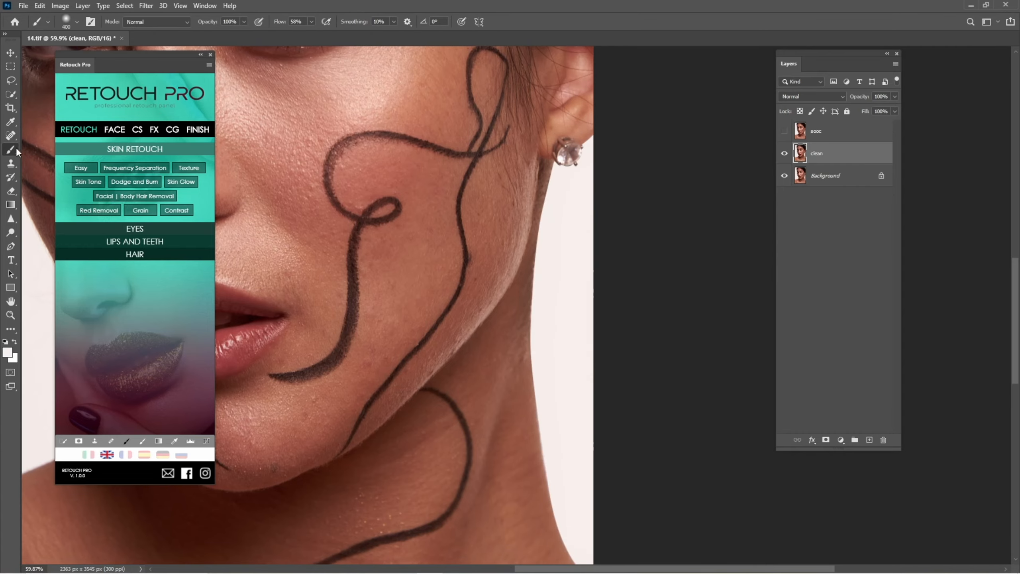
Soften the neck's outer edge against the background with the Blur tool at 50% strength.
{"action": "key", "text": "shift+b"}
{"action": "left_click_drag", "start_coordinate": [535, 463], "coordinate": [540, 295]}
{"action": "key", "text": "bracketright"}
{"action": "key", "text": "bracketright"}
{"action": "key", "text": "bracketright"}
{"action": "left_click_drag", "start_coordinate": [540, 148], "coordinate": [543, 234]}
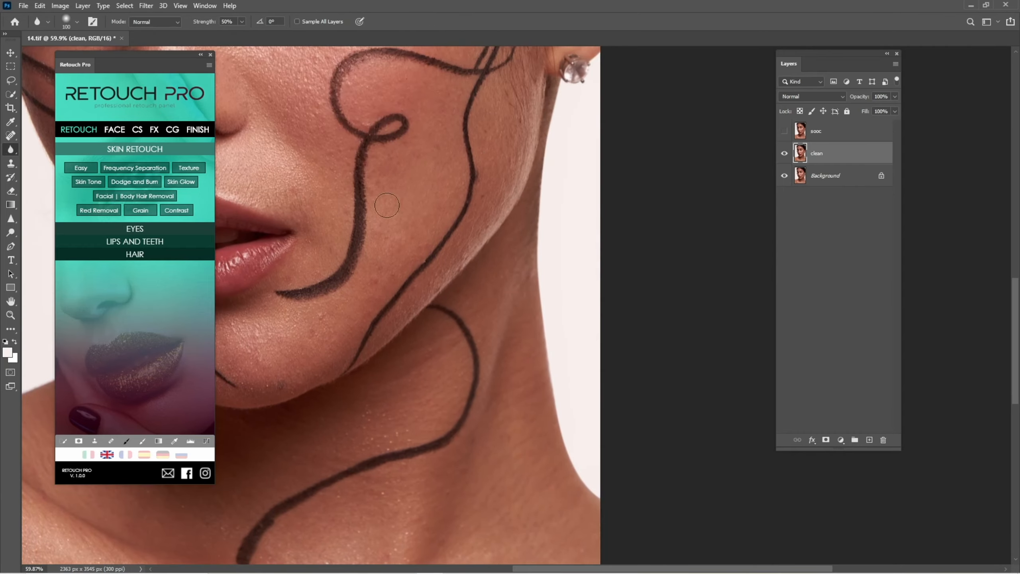
Draw a pen path from the eyebrow's outer end up along the hair edge and around outside the canvas.
{"action": "left_click_drag", "start_coordinate": [503, 100], "coordinate": [485, 397]}
{"action": "left_click_drag", "start_coordinate": [449, 398], "coordinate": [482, 400]}
{"action": "key", "text": "p"}
{"action": "left_click", "coordinate": [485, 426]}
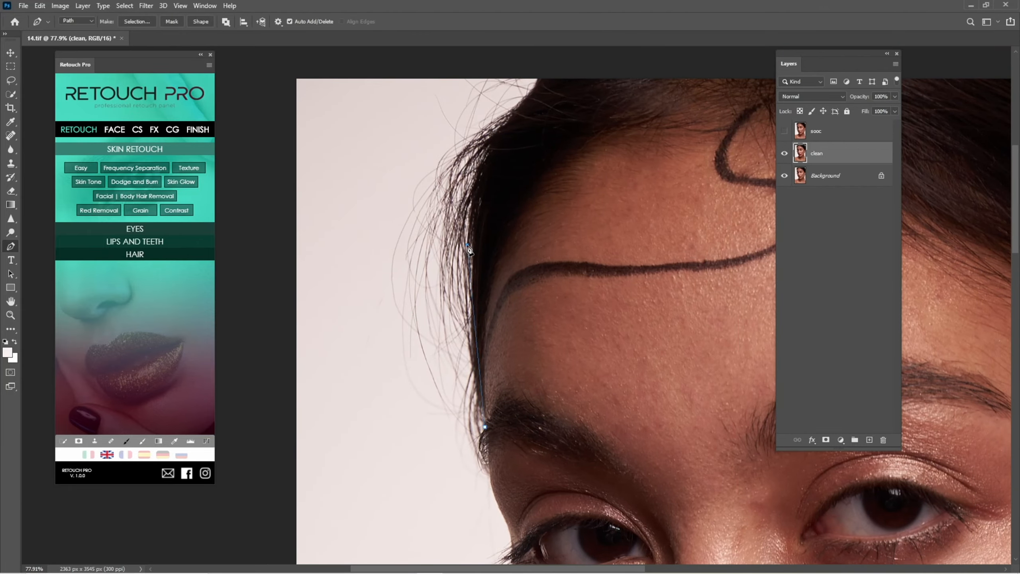
{"action": "left_click_drag", "start_coordinate": [467, 245], "coordinate": [471, 187]}
{"action": "left_click_drag", "start_coordinate": [472, 187], "coordinate": [458, 282]}
{"action": "left_click_drag", "start_coordinate": [491, 211], "coordinate": [512, 187]}
{"action": "left_click_drag", "start_coordinate": [470, 234], "coordinate": [464, 258]}
{"action": "left_click", "coordinate": [537, 163]}
{"action": "left_click_drag", "start_coordinate": [428, 134], "coordinate": [394, 132]}
{"action": "left_click_drag", "start_coordinate": [336, 132], "coordinate": [300, 135]}
{"action": "left_click_drag", "start_coordinate": [261, 141], "coordinate": [245, 157]}
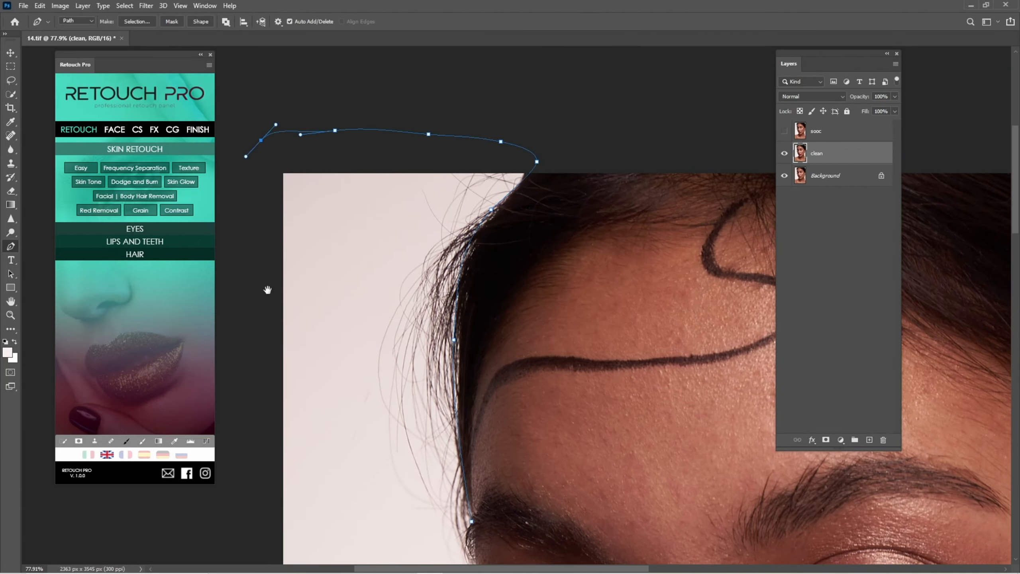
Close the hair-edge path around the background and convert it to a selection.
{"action": "left_click_drag", "start_coordinate": [267, 290], "coordinate": [267, 121]}
{"action": "left_click", "coordinate": [527, 356]}
{"action": "left_click_drag", "start_coordinate": [509, 292], "coordinate": [520, 252]}
{"action": "left_click", "coordinate": [519, 268]}
{"action": "right_click", "coordinate": [421, 214]}
{"action": "left_click", "coordinate": [458, 258]}
{"action": "key", "text": "Return"}
Paint away the flyaway hairs in the selected background with the Mixer Brush, and deselect.
{"action": "scroll", "coordinate": [458, 297], "scroll_direction": "down", "scroll_amount": 4}
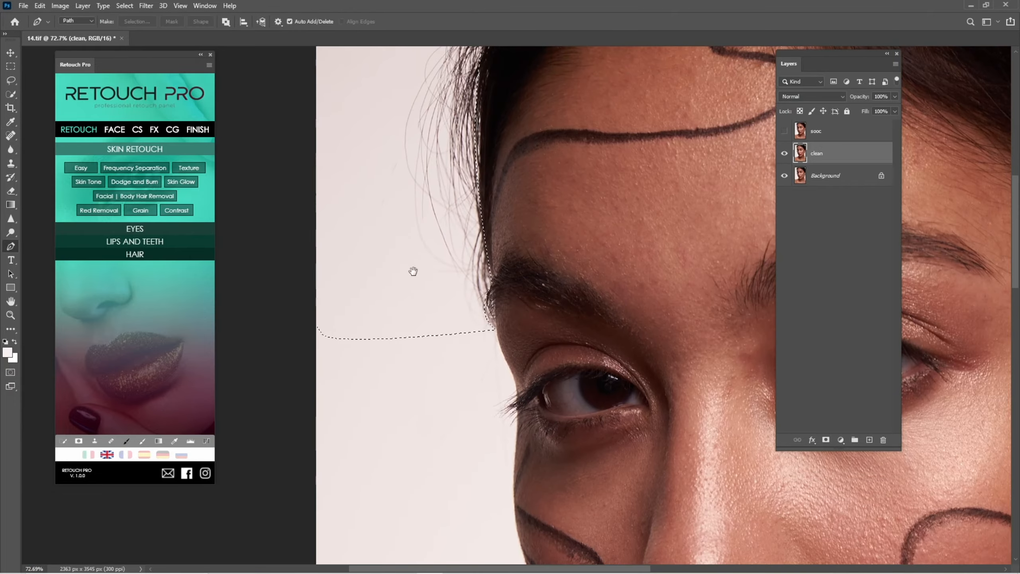
{"action": "left_click_drag", "start_coordinate": [413, 271], "coordinate": [431, 383]}
{"action": "key", "text": "b"}
{"action": "left_click_drag", "start_coordinate": [424, 228], "coordinate": [558, 151]}
{"action": "key", "text": "bracketright"}
{"action": "mouse_move", "coordinate": [518, 97]}
{"action": "left_mouse_down"}
{"action": "mouse_move", "coordinate": [459, 201]}
{"action": "mouse_move", "coordinate": [376, 257]}
{"action": "left_mouse_up"}
{"action": "key", "text": "bracketleft"}
{"action": "key", "text": "ctrl+d"}
Sweep away the last flyaway hairs inside the background selection beside the forehead and clear the selection.
{"action": "left_click_drag", "start_coordinate": [462, 281], "coordinate": [493, 278]}
{"action": "left_click_drag", "start_coordinate": [492, 242], "coordinate": [460, 249]}
{"action": "left_click_drag", "start_coordinate": [510, 458], "coordinate": [478, 355]}
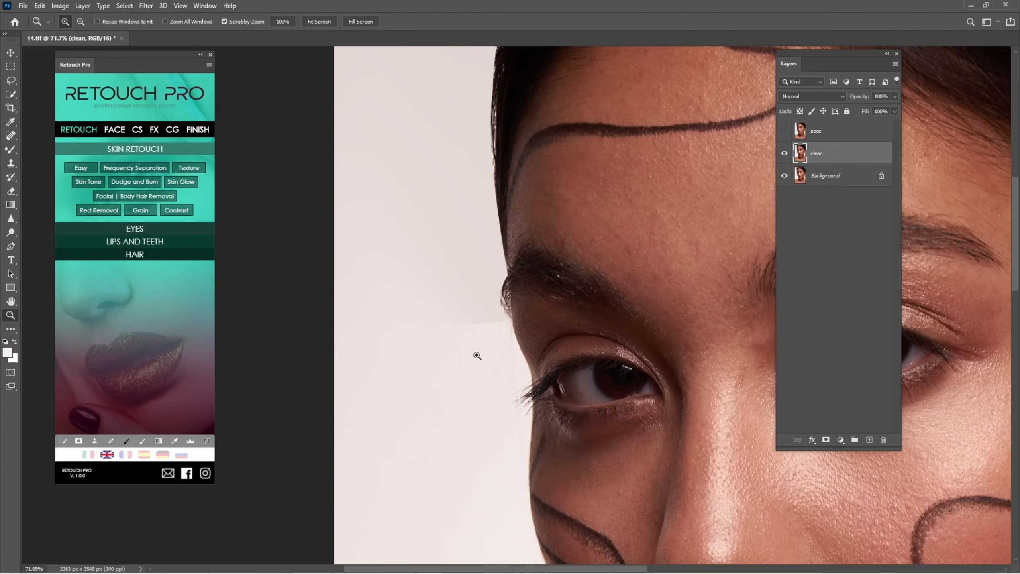
Blend the tonal seam in the background beside the outer eyebrow and eye with the Mixer Brush.
{"action": "key", "text": "bracketleft"}
{"action": "key", "text": "bracketleft"}
{"action": "key", "text": "bracketleft"}
{"action": "key", "text": "bracketleft"}
{"action": "key", "text": "bracketleft"}
{"action": "key", "text": "bracketleft"}
{"action": "mouse_move", "coordinate": [484, 320]}
{"action": "left_mouse_down"}
{"action": "mouse_move", "coordinate": [514, 322]}
{"action": "mouse_move", "coordinate": [514, 347]}
{"action": "left_mouse_up"}
{"action": "key", "text": "bracketleft"}
{"action": "key", "text": "bracketleft"}
{"action": "key", "text": "bracketleft"}
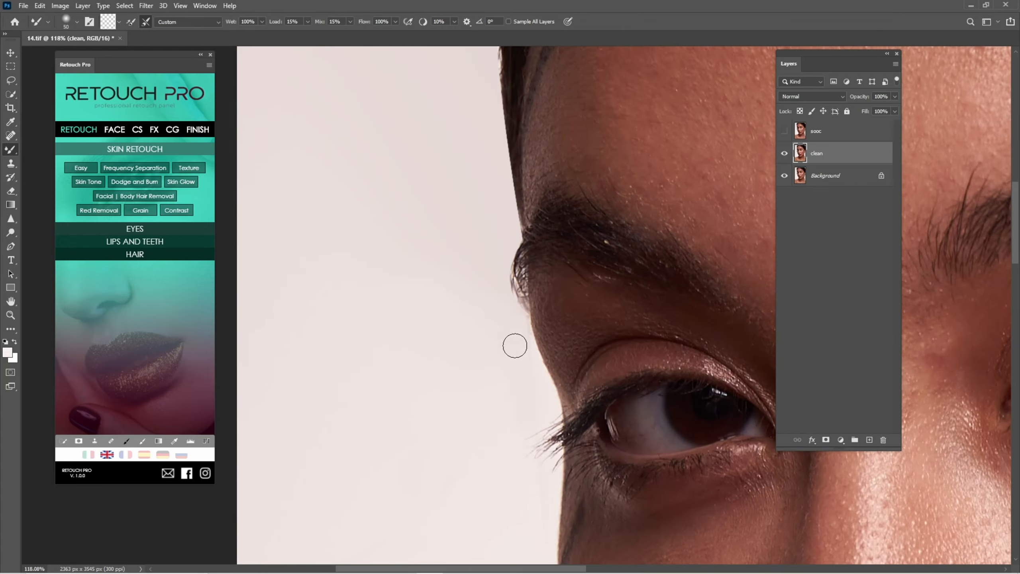
{"action": "left_click_drag", "start_coordinate": [504, 499], "coordinate": [499, 353]}
{"action": "key", "text": "bracketright"}
{"action": "key", "text": "bracketright"}
{"action": "key", "text": "bracketright"}
{"action": "left_click_drag", "start_coordinate": [468, 223], "coordinate": [469, 351]}
Clean the stray hairs at the eyebrow's outer end and hair edge with a small Mixer Brush and sampled Clone Stamp.
{"action": "key", "text": "bracketleft"}
{"action": "key", "text": "bracketleft"}
{"action": "key", "text": "bracketleft"}
{"action": "key", "text": "bracketleft"}
{"action": "key", "text": "bracketleft"}
{"action": "key", "text": "bracketleft"}
{"action": "mouse_move", "coordinate": [502, 269]}
{"action": "left_mouse_down"}
{"action": "mouse_move", "coordinate": [522, 269]}
{"action": "mouse_move", "coordinate": [526, 301]}
{"action": "mouse_move", "coordinate": [519, 276]}
{"action": "left_mouse_up"}
{"action": "key", "text": "s"}
{"action": "left_click", "coordinate": [485, 267], "text": "alt"}
{"action": "key", "text": "bracketleft"}
{"action": "key", "text": "bracketleft"}
{"action": "key", "text": "bracketleft"}
{"action": "key", "text": "b"}
{"action": "mouse_move", "coordinate": [482, 120]}
{"action": "left_mouse_down"}
{"action": "mouse_move", "coordinate": [492, 379]}
{"action": "mouse_move", "coordinate": [444, 520]}
{"action": "left_mouse_up"}
{"action": "key", "text": "j"}
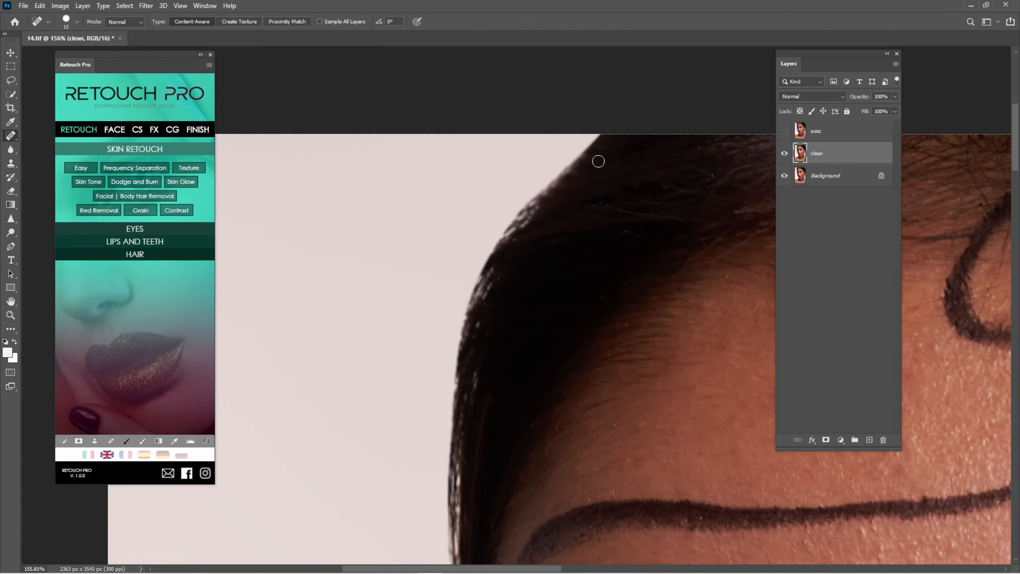
Compare the whole portrait before and after by toggling the clean layer's visibility.
{"action": "key", "text": "ctrl+0"}
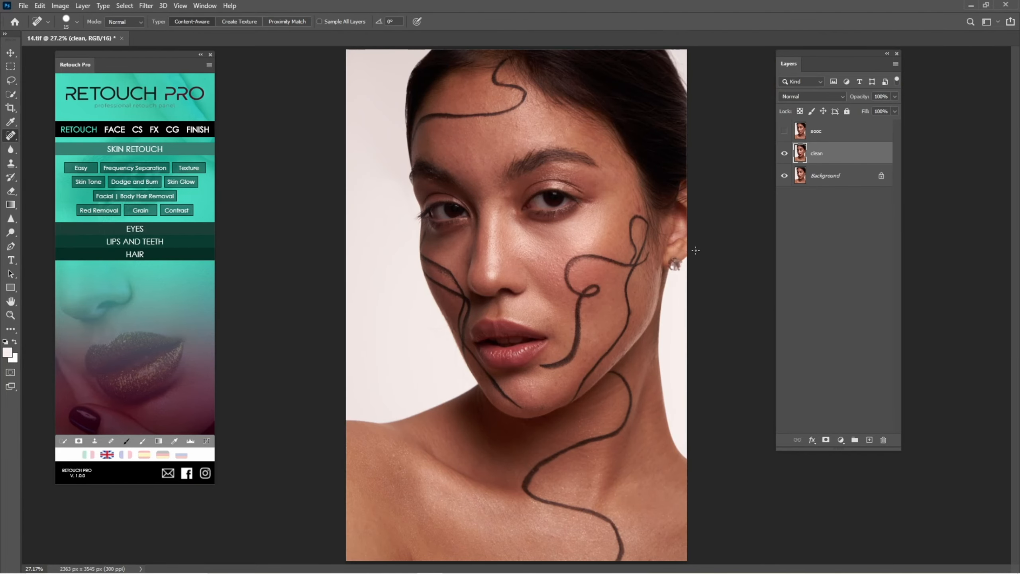
{"action": "left_click", "coordinate": [783, 153]}
{"action": "left_click", "coordinate": [783, 154]}
{"action": "left_click", "coordinate": [783, 154]}
{"action": "left_click", "coordinate": [784, 154]}
{"action": "left_click", "coordinate": [783, 154]}
{"action": "left_click", "coordinate": [783, 153]}
{"action": "left_click", "coordinate": [783, 154]}
{"action": "key", "text": "z"}
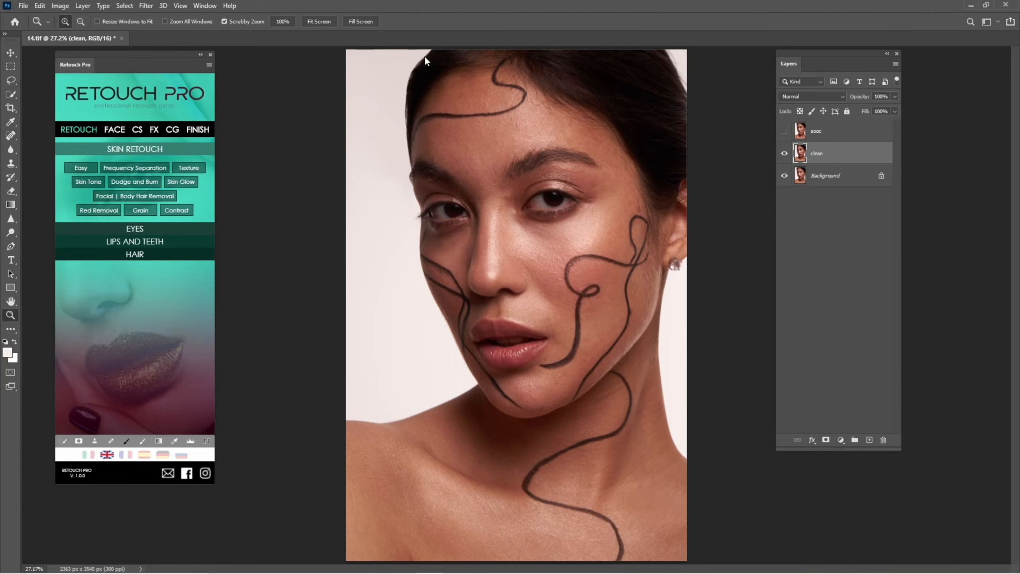
Open Liquify on the clean layer and push the hair outline above the forehead outward with the Forward Warp tool.
{"action": "key", "text": "ctrl+shift+x"}
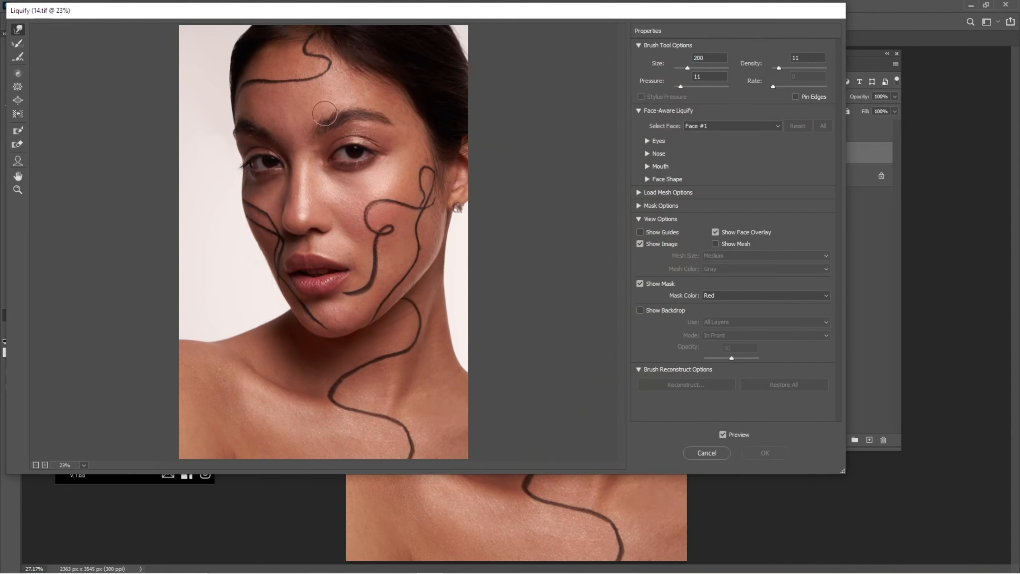
{"action": "key", "text": "z"}
{"action": "left_click", "coordinate": [251, 53]}
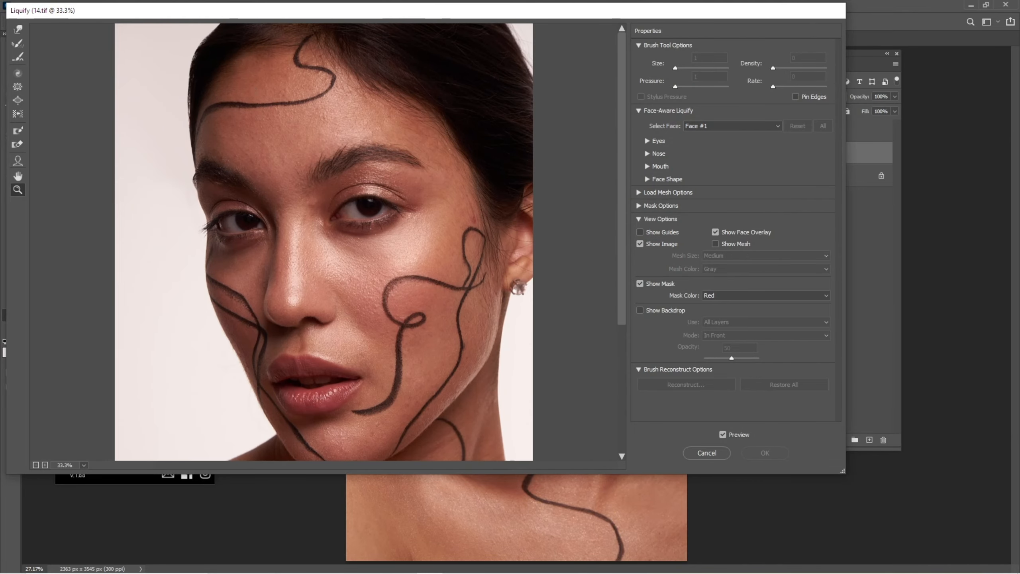
{"action": "key", "text": "w"}
{"action": "key", "text": "bracketright"}
{"action": "key", "text": "bracketright"}
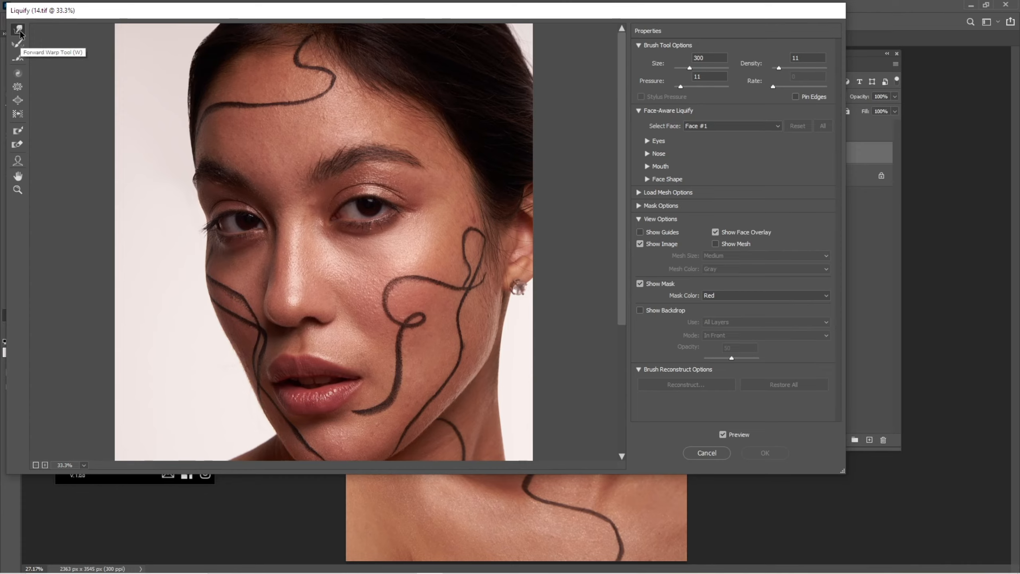
{"action": "key", "text": "bracketright"}
{"action": "key", "text": "bracketright"}
{"action": "mouse_move", "coordinate": [209, 41]}
{"action": "left_mouse_down"}
{"action": "mouse_move", "coordinate": [212, 22]}
{"action": "mouse_move", "coordinate": [186, 50]}
{"action": "mouse_move", "coordinate": [197, 41]}
{"action": "left_mouse_up"}
{"action": "key", "text": "bracketleft"}
Nudge the hair outline at the back of the head outward with a larger Forward Warp brush.
{"action": "key", "text": "bracketright"}
{"action": "key", "text": "bracketright"}
{"action": "key", "text": "bracketright"}
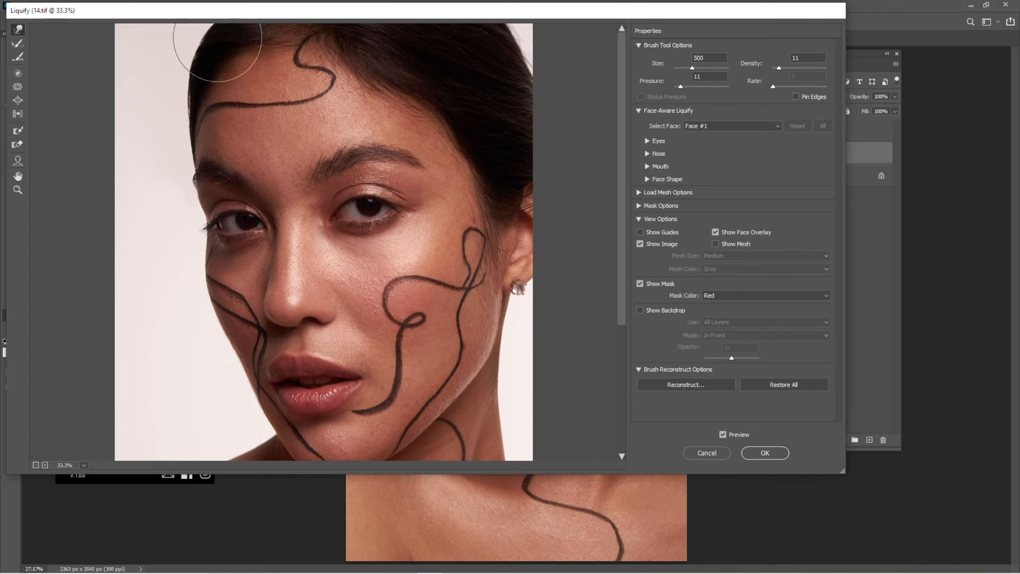
{"action": "mouse_move", "coordinate": [520, 55]}
{"action": "left_mouse_down"}
{"action": "mouse_move", "coordinate": [530, 50]}
{"action": "mouse_move", "coordinate": [521, 51]}
{"action": "left_mouse_up"}
Refine the cheek and jawline contour on the shadowed side of the face with Forward Warp brush sizes 400 to 500.
{"action": "scroll", "coordinate": [458, 273], "scroll_direction": "down", "scroll_amount": 5}
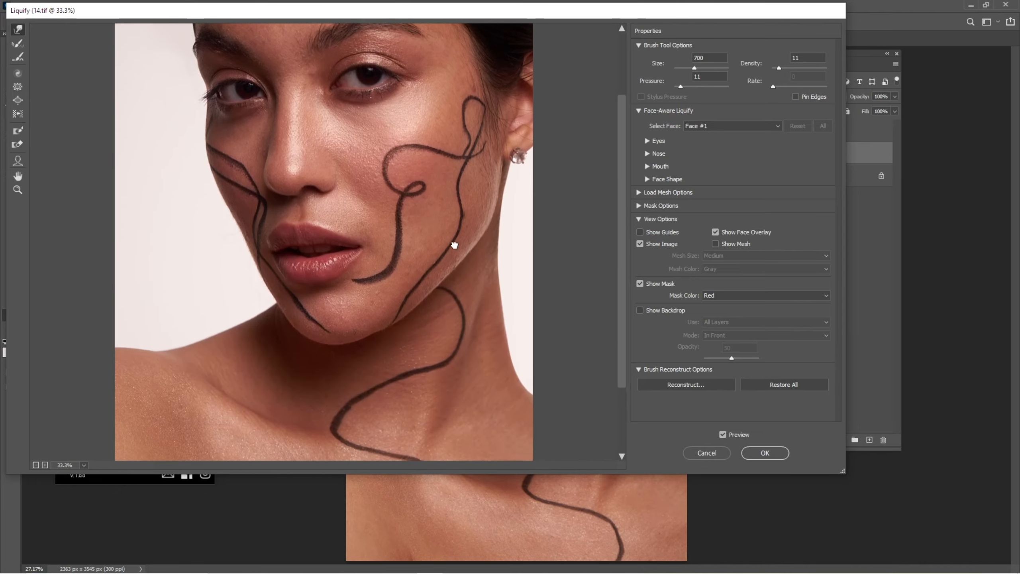
{"action": "key", "text": "bracketright"}
{"action": "key", "text": "bracketleft"}
{"action": "key", "text": "bracketleft"}
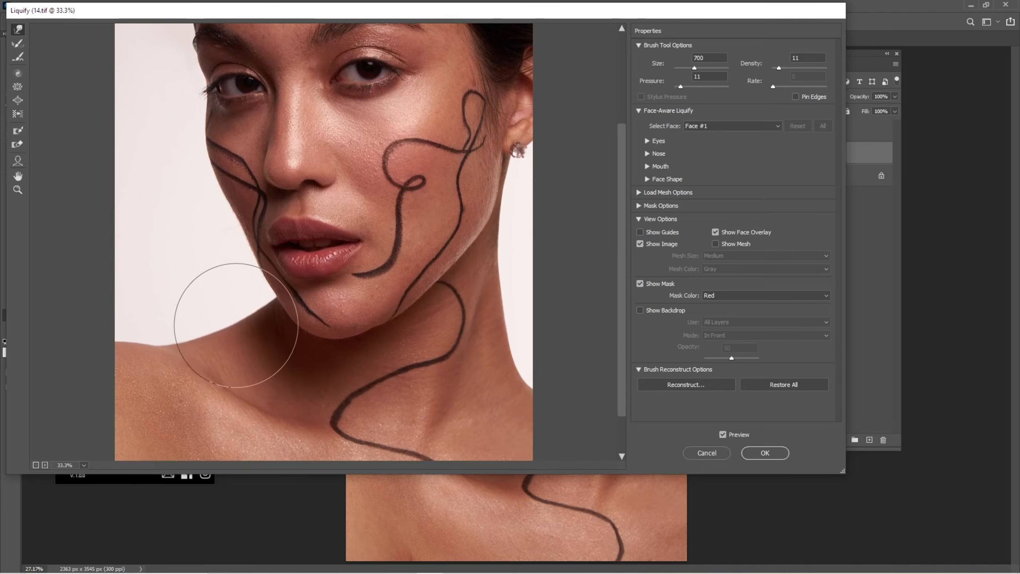
{"action": "key", "text": "bracketleft"}
{"action": "key", "text": "bracketleft"}
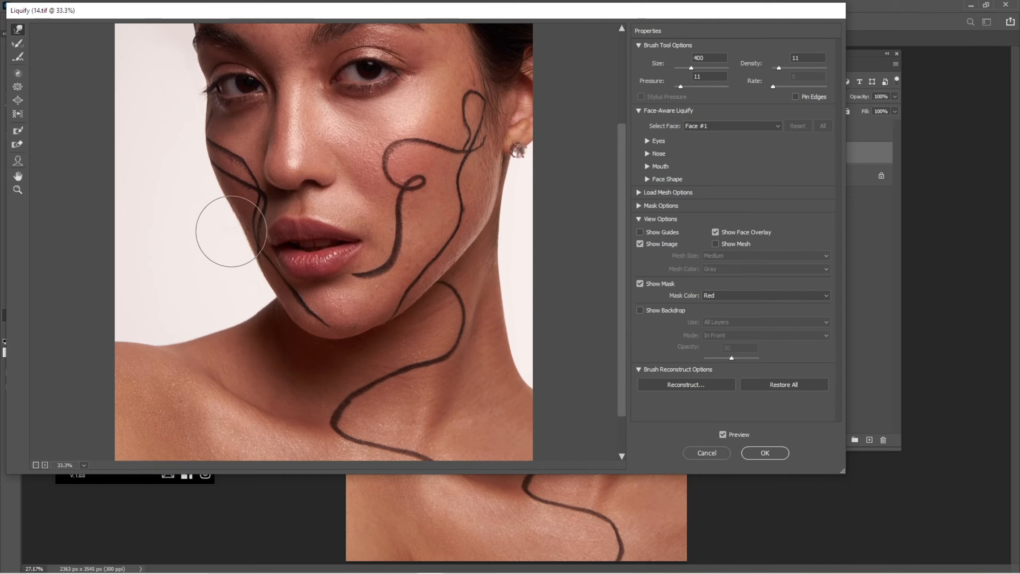
{"action": "key", "text": "bracketright"}
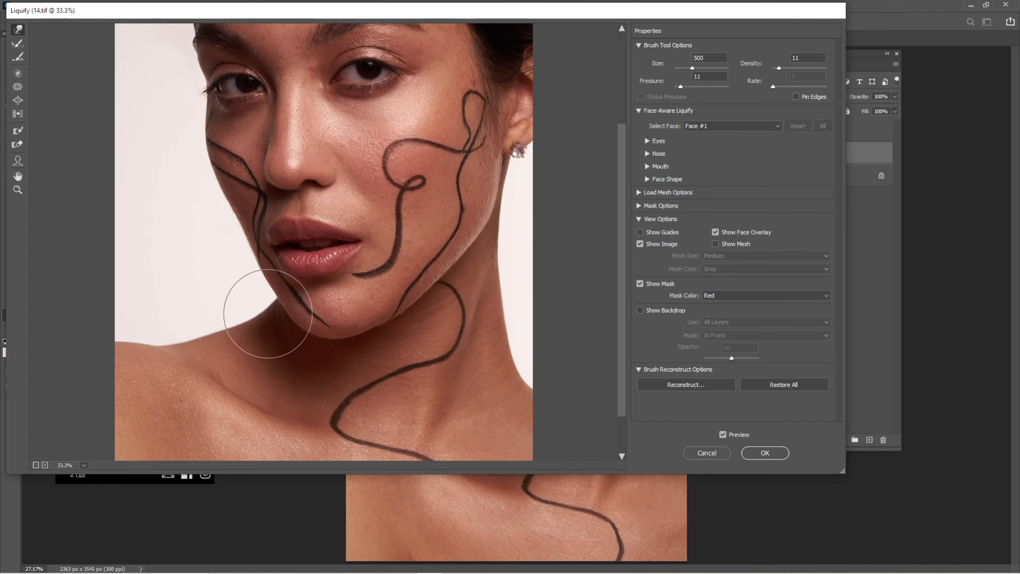
{"action": "key", "text": "bracketleft"}
{"action": "key", "text": "bracketleft"}
Refine the neck and shoulder outlines with Forward Warp brush sizes 600 to 700, and apply the Liquify changes.
{"action": "key", "text": "bracketright"}
{"action": "key", "text": "bracketright"}
{"action": "key", "text": "bracketright"}
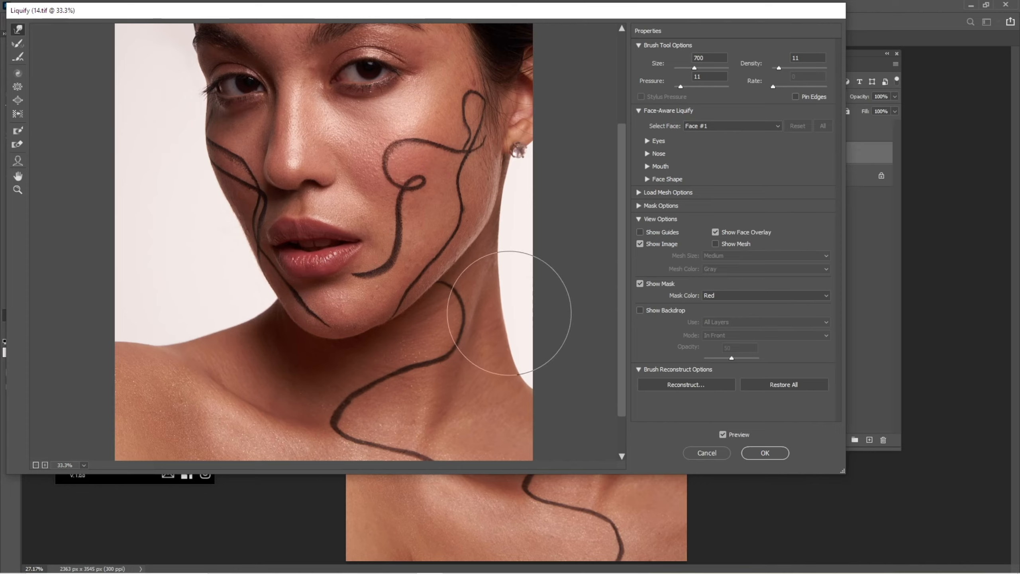
{"action": "key", "text": "bracketright"}
{"action": "key", "text": "bracketright"}
{"action": "key", "text": "bracketleft"}
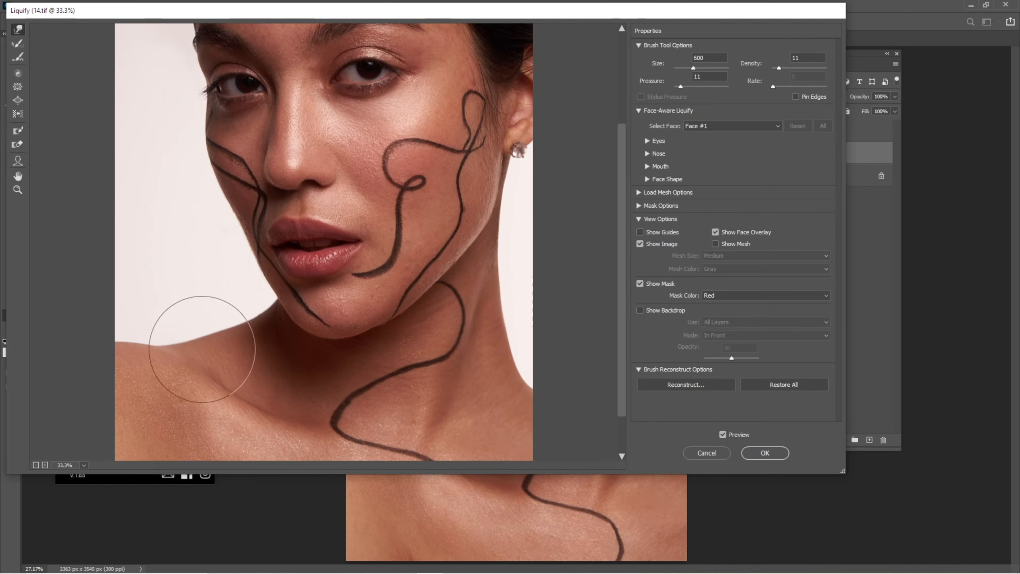
{"action": "scroll", "coordinate": [165, 299], "scroll_direction": "up", "scroll_amount": 3}
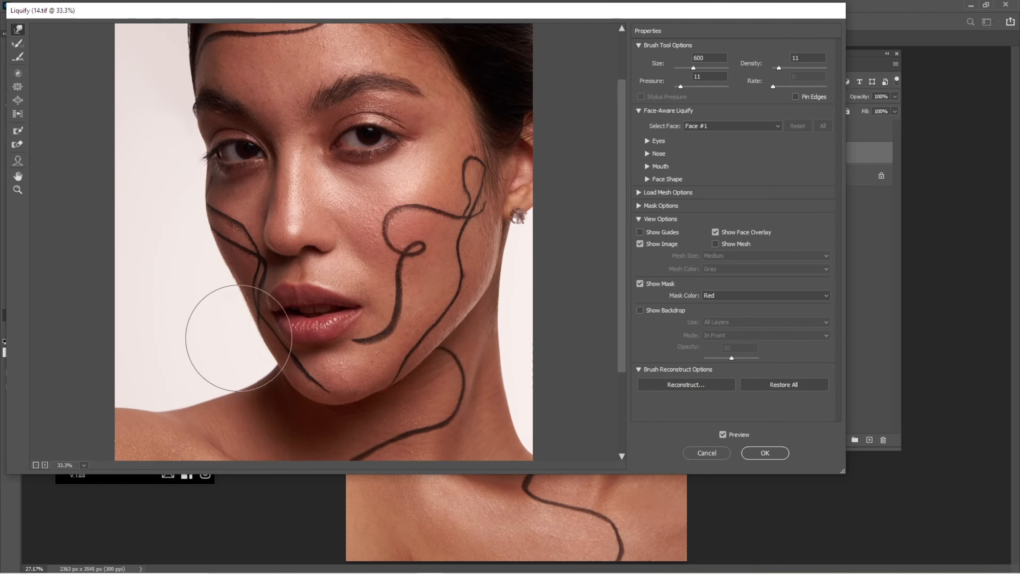
{"action": "key", "text": "bracketleft"}
{"action": "key", "text": "Return"}
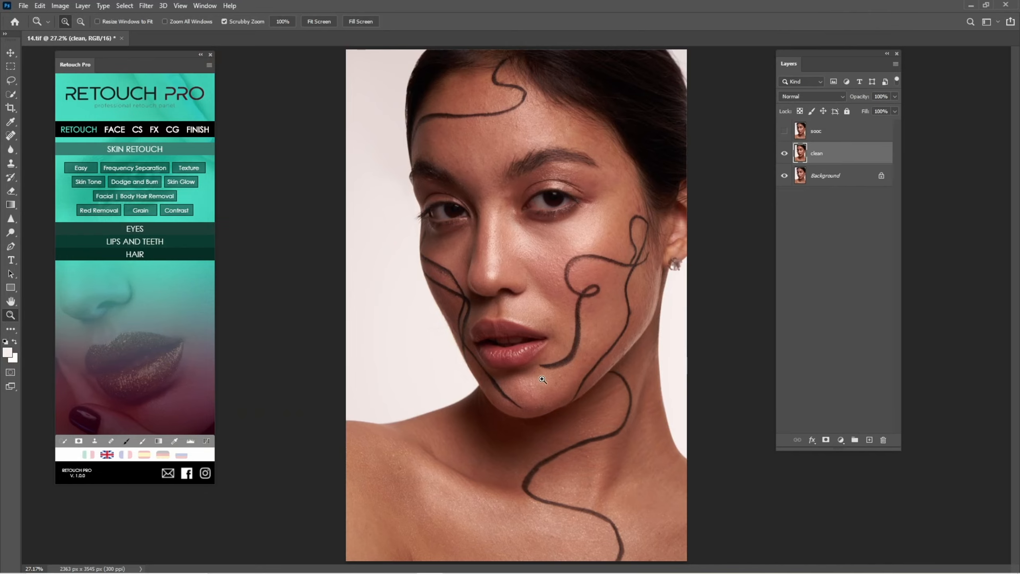
Smooth the background along the cheek and jaw with the Mixer Brush at size 70.
{"action": "mouse_move", "coordinate": [436, 355]}
{"action": "left_mouse_down"}
{"action": "mouse_move", "coordinate": [506, 355]}
{"action": "mouse_move", "coordinate": [456, 346]}
{"action": "mouse_move", "coordinate": [506, 380]}
{"action": "left_mouse_up"}
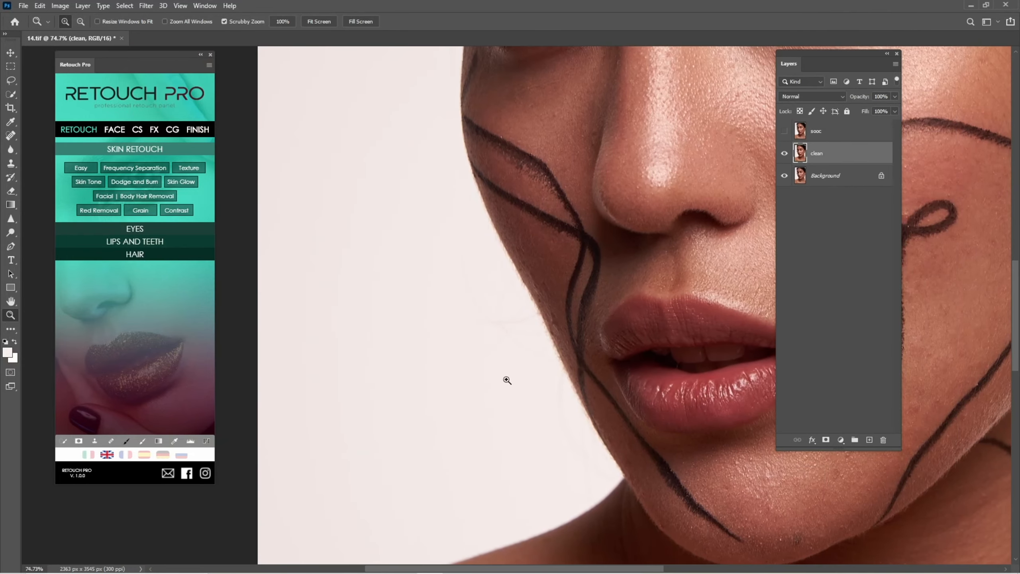
{"action": "key", "text": "b"}
{"action": "key", "text": "bracketright"}
{"action": "key", "text": "bracketright"}
{"action": "key", "text": "bracketright"}
{"action": "key", "text": "bracketright"}
{"action": "key", "text": "bracketright"}
{"action": "key", "text": "bracketright"}
{"action": "key", "text": "bracketright"}
{"action": "key", "text": "bracketright"}
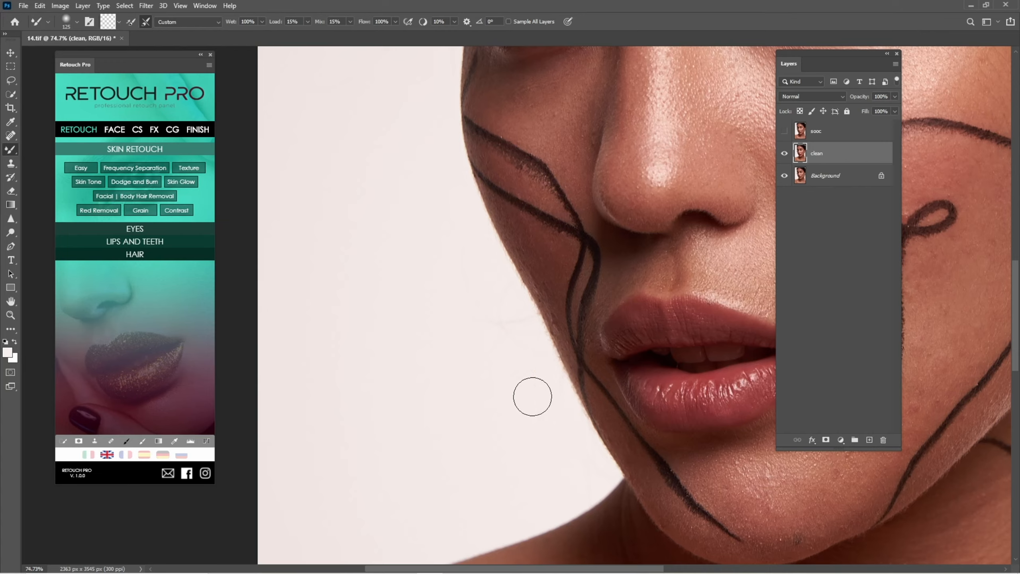
{"action": "key", "text": "bracketleft"}
{"action": "key", "text": "bracketleft"}
{"action": "key", "text": "bracketleft"}
{"action": "left_click_drag", "start_coordinate": [487, 299], "coordinate": [506, 481]}
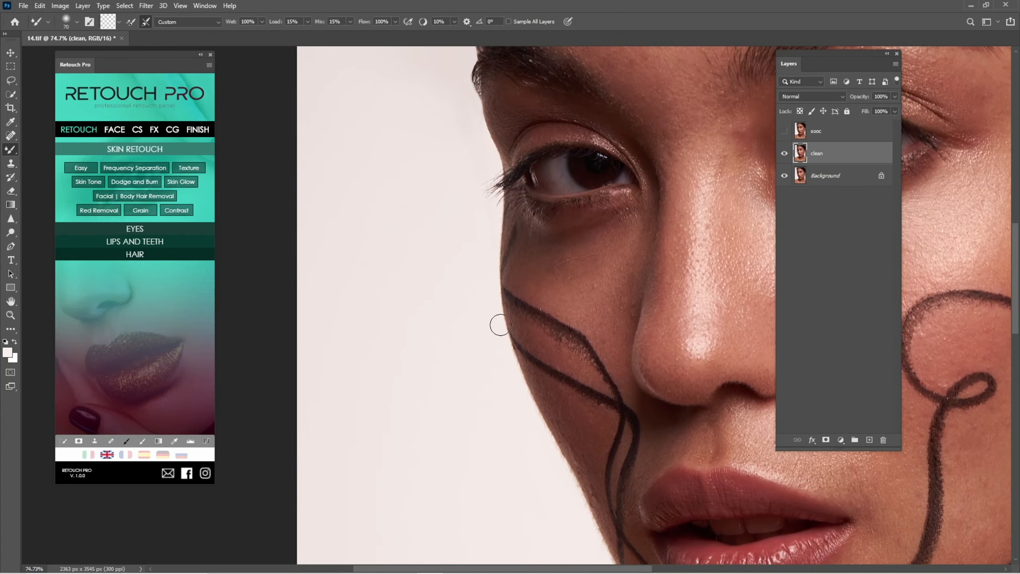
Invert the clean layer's colours and heal uneven spots in the background beside the face with the Content-Aware Spot Healing Brush.
{"action": "key", "text": "ctrl+i"}
{"action": "left_click_drag", "start_coordinate": [505, 296], "coordinate": [540, 384]}
{"action": "key", "text": "bracketright"}
{"action": "key", "text": "bracketright"}
{"action": "key", "text": "bracketright"}
{"action": "key", "text": "bracketright"}
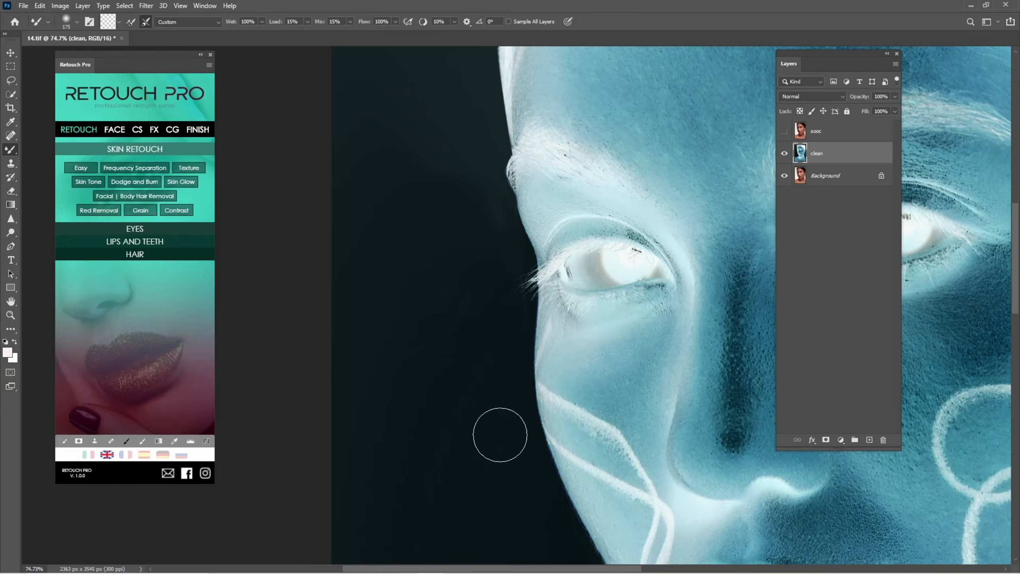
{"action": "key", "text": "j"}
{"action": "key", "text": "bracketright"}
{"action": "key", "text": "bracketright"}
{"action": "left_click_drag", "start_coordinate": [403, 354], "coordinate": [430, 340]}
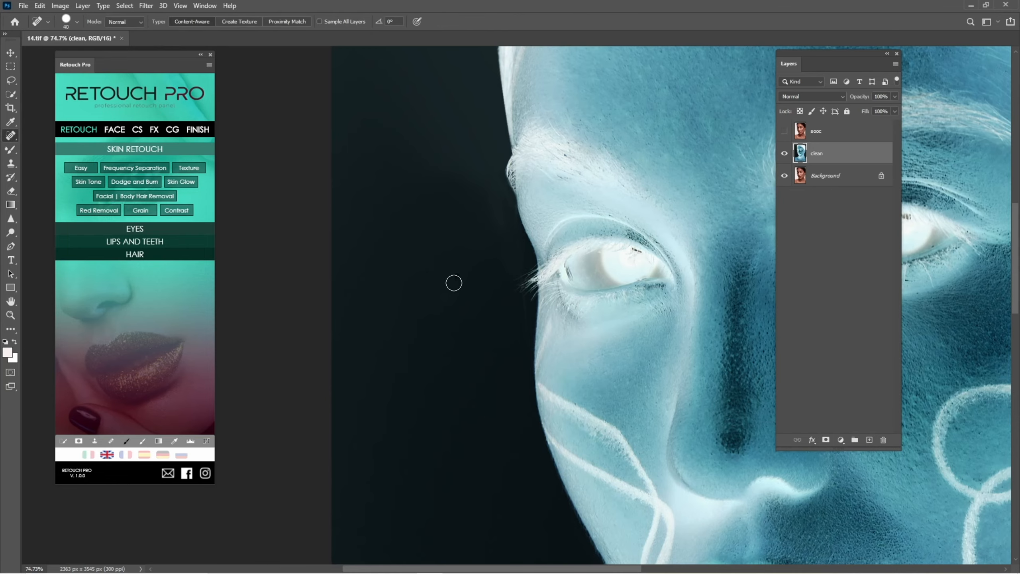
{"action": "left_click_drag", "start_coordinate": [448, 217], "coordinate": [455, 379]}
Examine the inverted image's background and canvas edges around the head and neck for leftover flaws.
{"action": "key", "text": "z"}
{"action": "left_click_drag", "start_coordinate": [464, 323], "coordinate": [409, 323]}
{"action": "key", "text": "j"}
{"action": "key", "text": "z"}
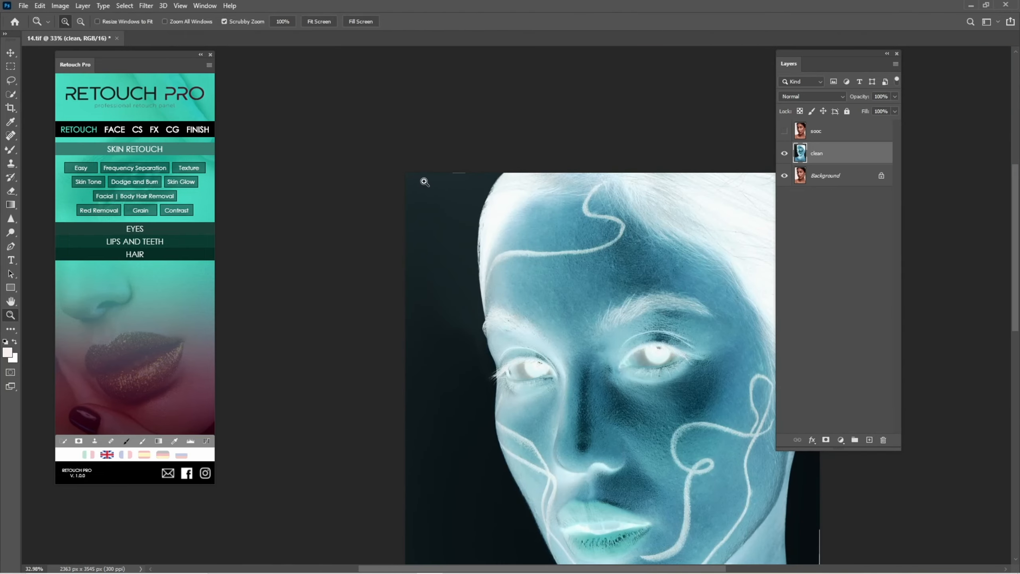
{"action": "mouse_move", "coordinate": [424, 182]}
{"action": "left_mouse_down"}
{"action": "mouse_move", "coordinate": [473, 194]}
{"action": "mouse_move", "coordinate": [457, 264]}
{"action": "left_mouse_up"}
{"action": "left_click_drag", "start_coordinate": [456, 264], "coordinate": [519, 264]}
{"action": "key", "text": "b"}
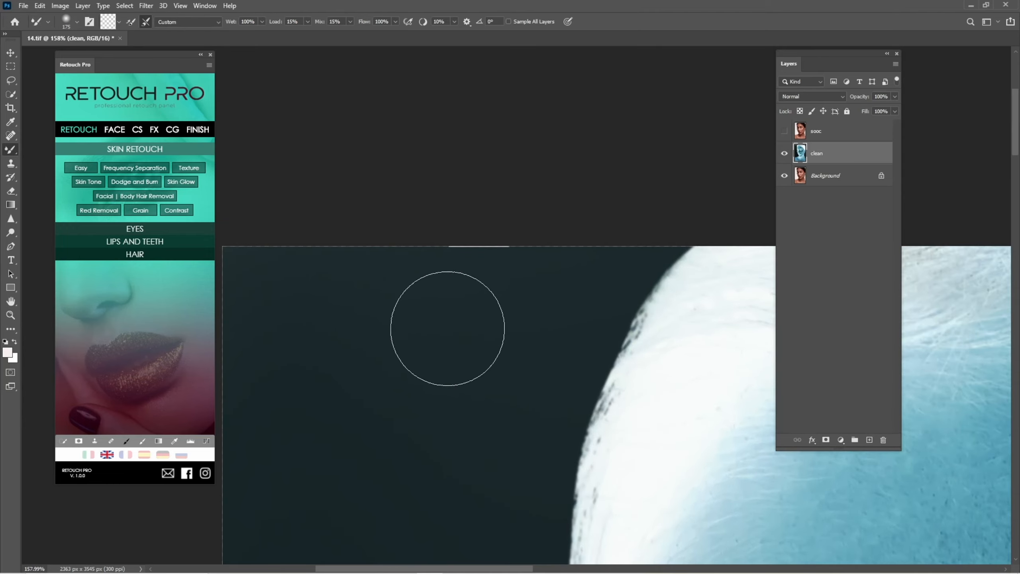
{"action": "key", "text": "ctrl+0"}
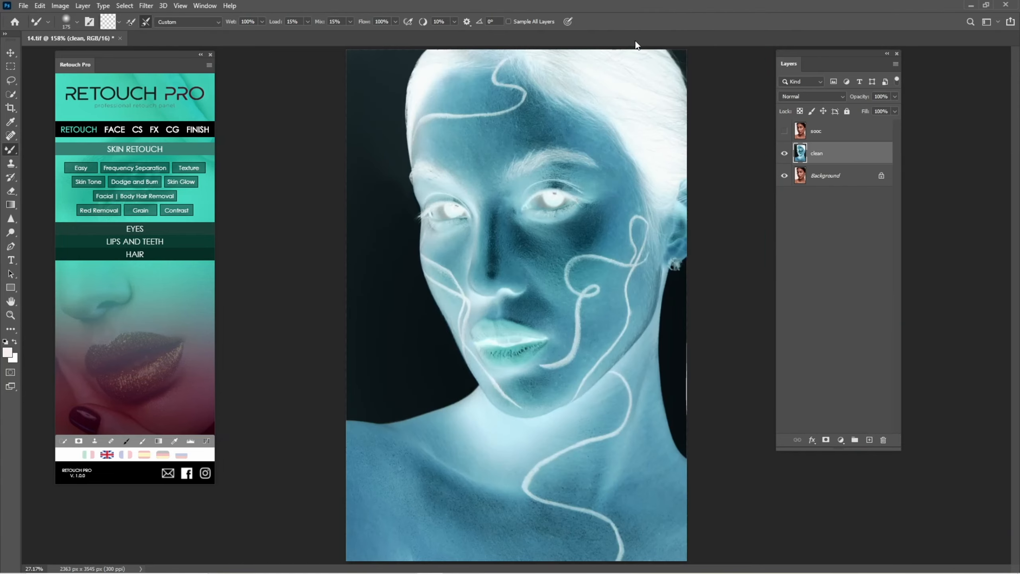
{"action": "key", "text": "z"}
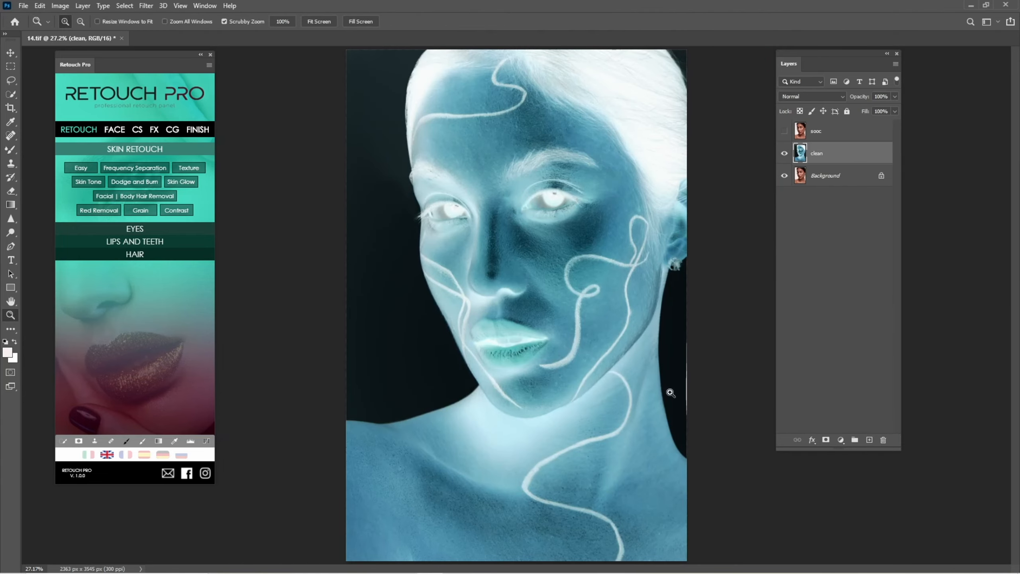
{"action": "left_click_drag", "start_coordinate": [671, 392], "coordinate": [607, 355]}
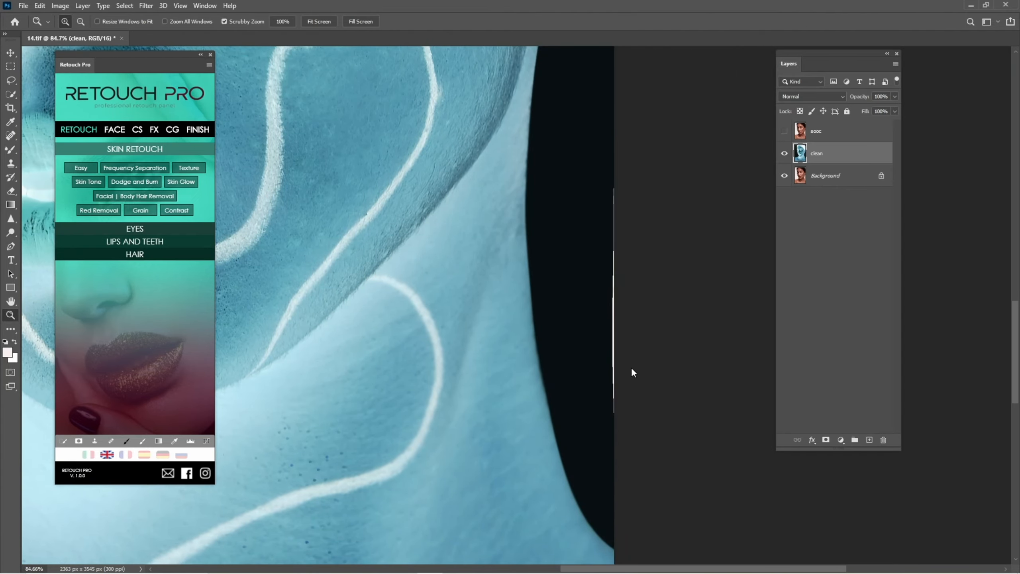
Close the gap at the canvas edge beside the neck in Liquify with Forward Warp brush sizes 150 to 175, and apply.
{"action": "key", "text": "ctrl+shift+x"}
{"action": "left_click", "coordinate": [468, 325]}
{"action": "left_click_drag", "start_coordinate": [469, 325], "coordinate": [488, 321]}
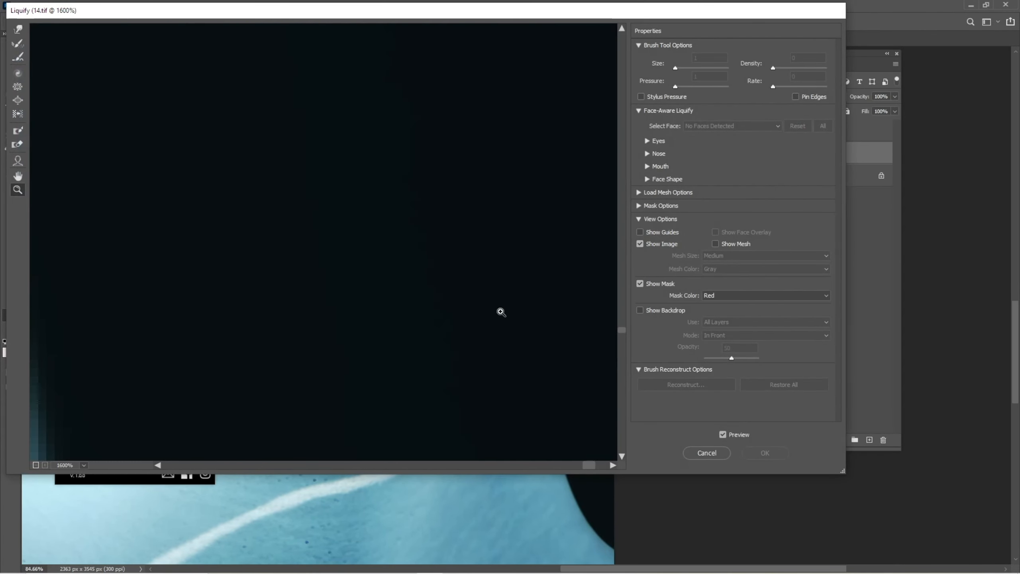
{"action": "scroll", "coordinate": [549, 265], "scroll_direction": "left", "scroll_amount": 3}
{"action": "scroll", "coordinate": [548, 265], "scroll_direction": "down", "scroll_amount": 6}
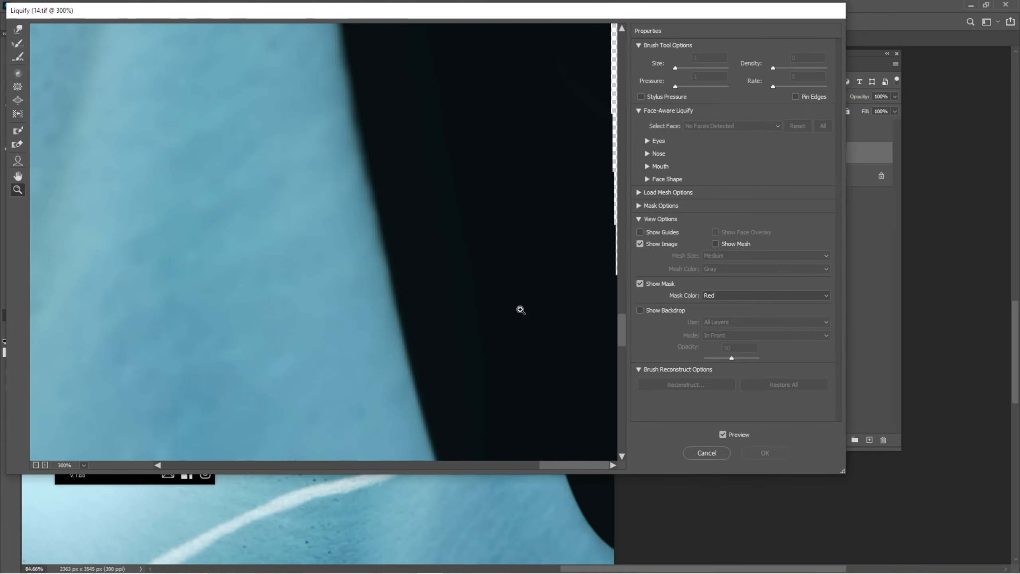
{"action": "scroll", "coordinate": [507, 257], "scroll_direction": "up", "scroll_amount": 3}
{"action": "scroll", "coordinate": [493, 205], "scroll_direction": "down", "scroll_amount": 1}
{"action": "mouse_move", "coordinate": [586, 313]}
{"action": "left_mouse_down"}
{"action": "mouse_move", "coordinate": [517, 348]}
{"action": "mouse_move", "coordinate": [518, 383]}
{"action": "left_mouse_up"}
{"action": "key", "text": "w"}
{"action": "key", "text": "ctrl+minus"}
{"action": "key", "text": "ctrl+minus"}
{"action": "key", "text": "ctrl+minus"}
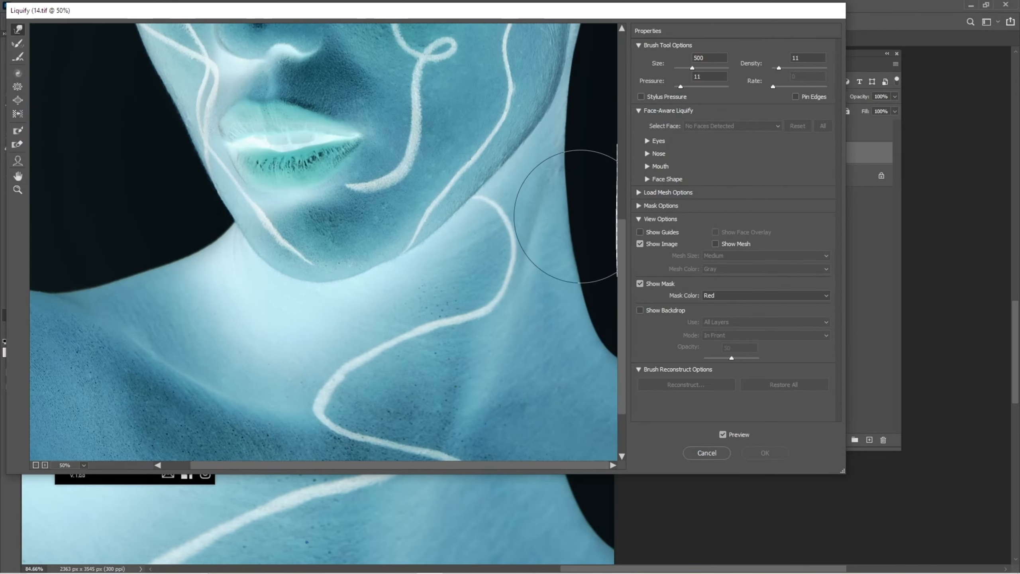
{"action": "key", "text": "bracketleft"}
{"action": "key", "text": "bracketleft"}
{"action": "key", "text": "bracketleft"}
{"action": "key", "text": "bracketleft"}
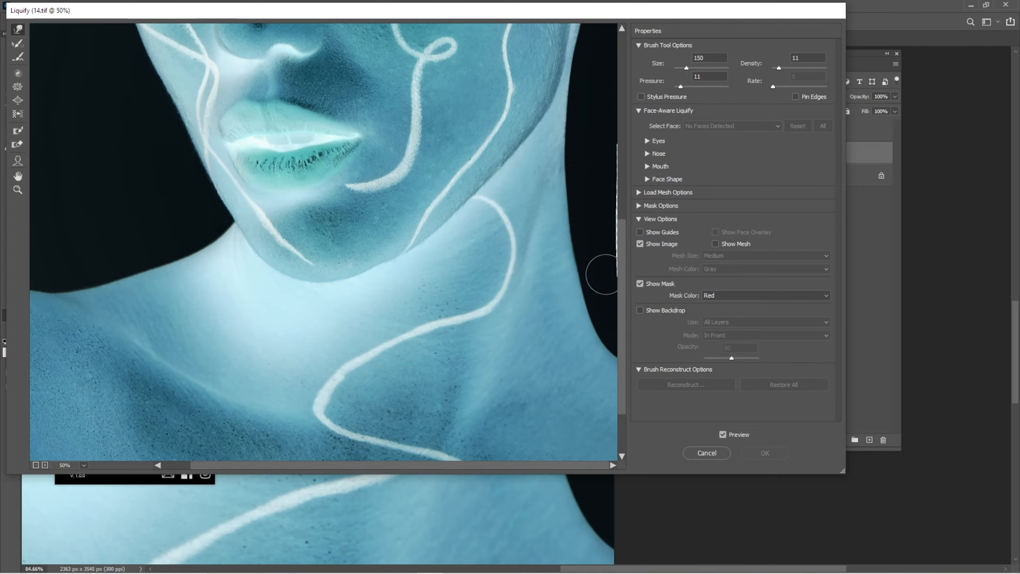
{"action": "left_click_drag", "start_coordinate": [606, 276], "coordinate": [621, 271]}
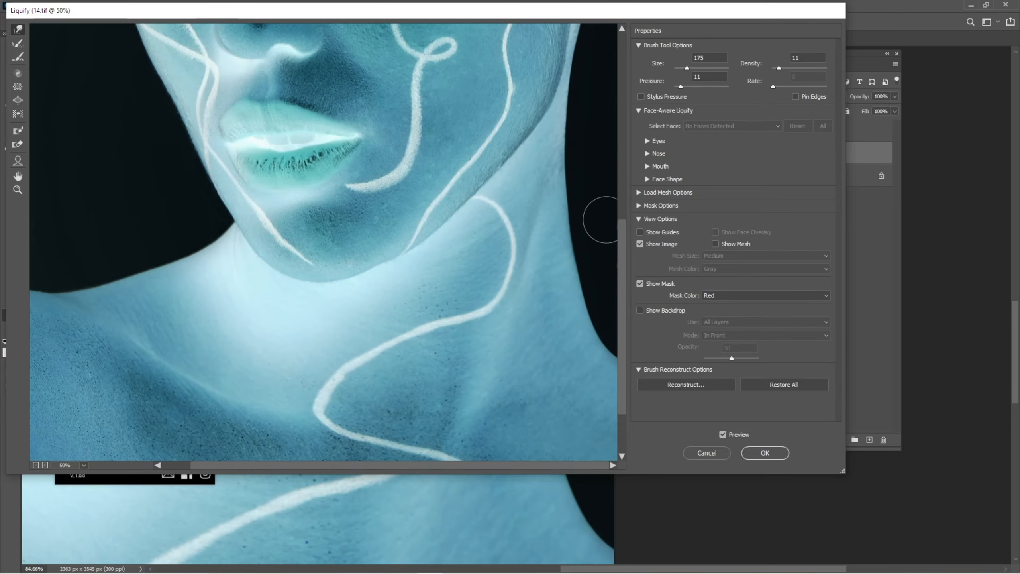
{"action": "key", "text": "Return"}
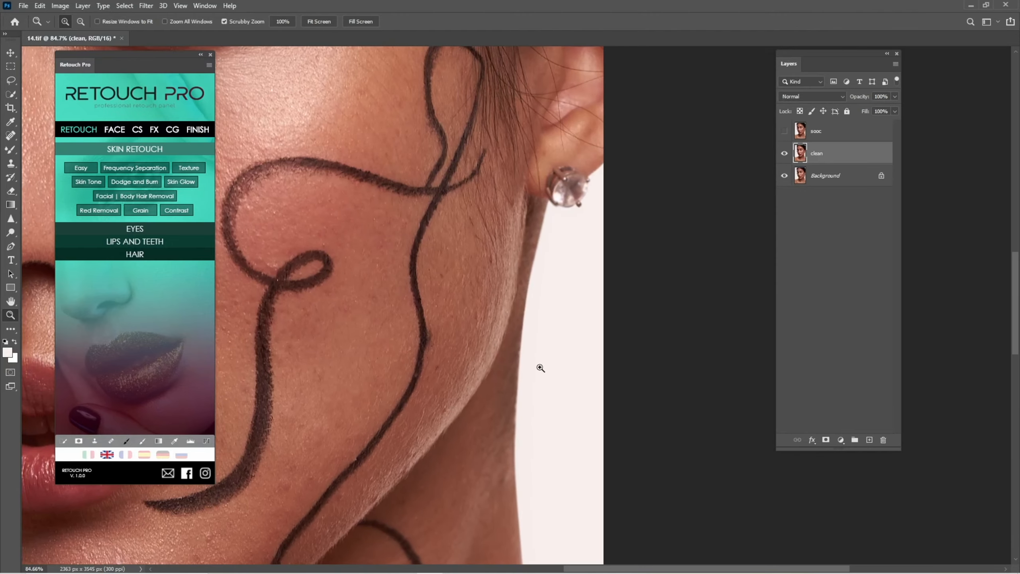
Paint out stray hairs in the background corner beside the crown with the sampled background colour and brush size 25 to 30.
{"action": "left_click_drag", "start_coordinate": [541, 368], "coordinate": [499, 350]}
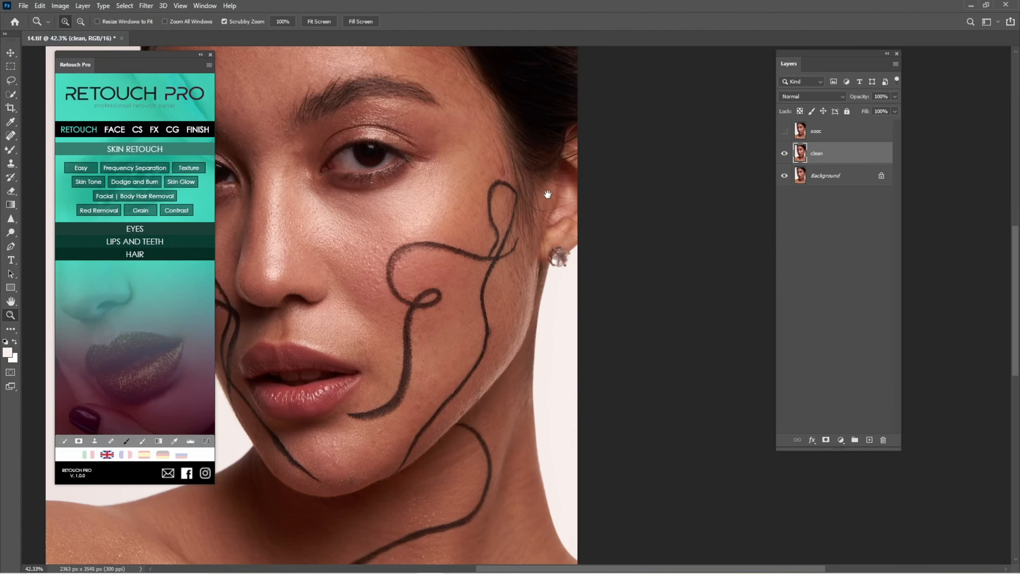
{"action": "left_click_drag", "start_coordinate": [547, 196], "coordinate": [541, 277]}
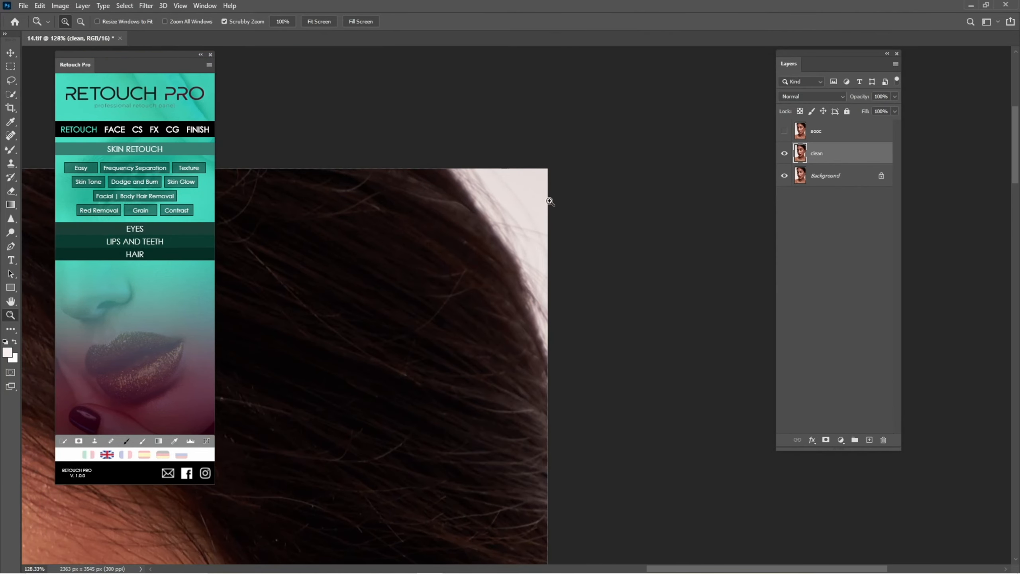
{"action": "key", "text": "i"}
{"action": "key", "text": "b"}
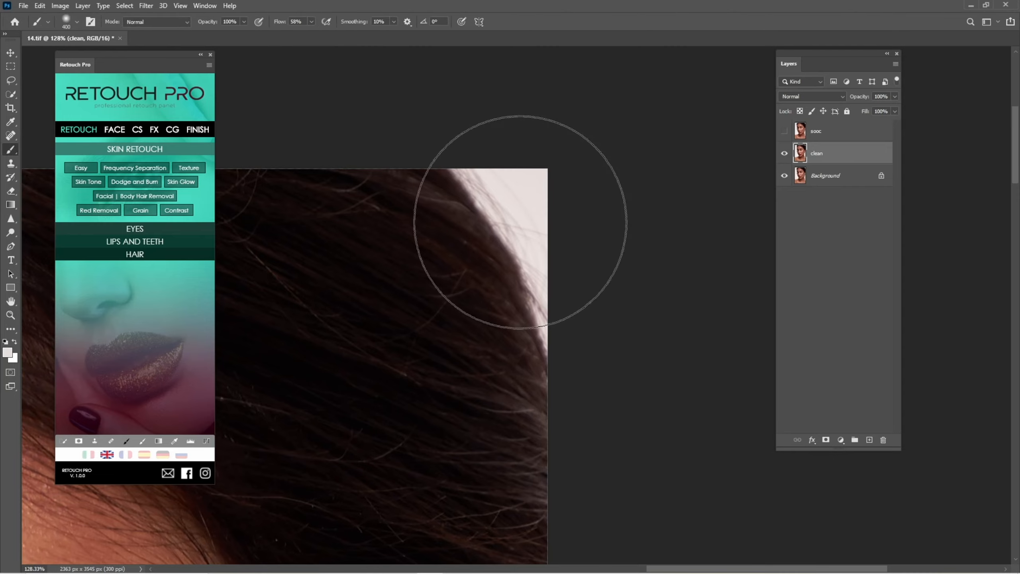
{"action": "key", "text": "bracketleft"}
{"action": "key", "text": "bracketleft"}
{"action": "key", "text": "bracketleft"}
{"action": "key", "text": "bracketleft"}
{"action": "key", "text": "bracketleft"}
{"action": "key", "text": "bracketleft"}
{"action": "key", "text": "bracketleft"}
{"action": "key", "text": "bracketleft"}
{"action": "key", "text": "bracketleft"}
{"action": "key", "text": "bracketleft"}
{"action": "key", "text": "bracketleft"}
{"action": "key", "text": "bracketleft"}
{"action": "key", "text": "bracketleft"}
{"action": "key", "text": "bracketleft"}
{"action": "mouse_move", "coordinate": [484, 183]}
{"action": "left_mouse_down"}
{"action": "mouse_move", "coordinate": [525, 238]}
{"action": "mouse_move", "coordinate": [517, 183]}
{"action": "mouse_move", "coordinate": [548, 289]}
{"action": "left_mouse_up"}
{"action": "key", "text": "i"}
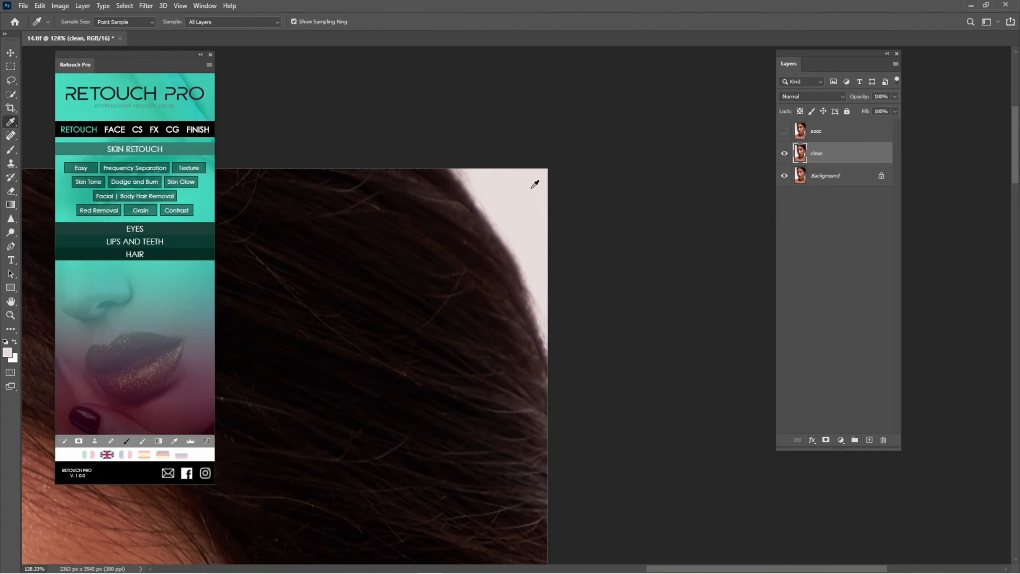
{"action": "key", "text": "b"}
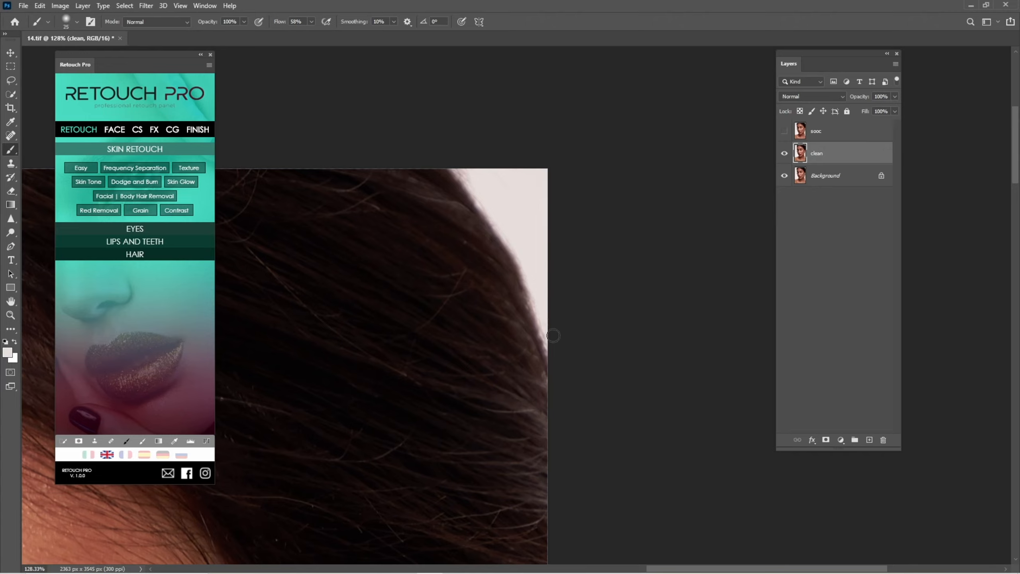
{"action": "left_click_drag", "start_coordinate": [466, 171], "coordinate": [488, 193]}
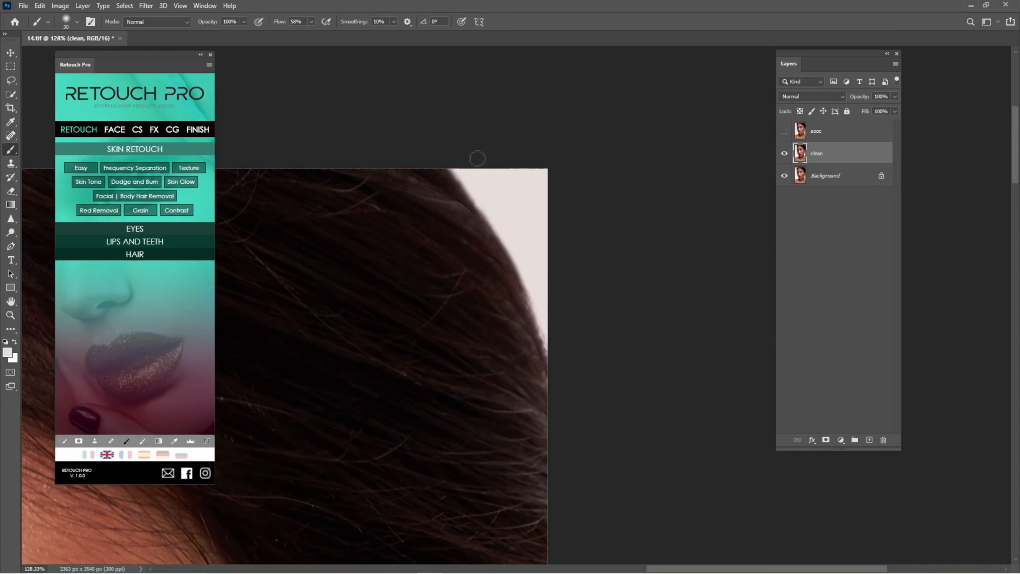
Compare the whole portrait before and after cleanup by switching the clean layer's visibility off and on.
{"action": "key", "text": "ctrl+0"}
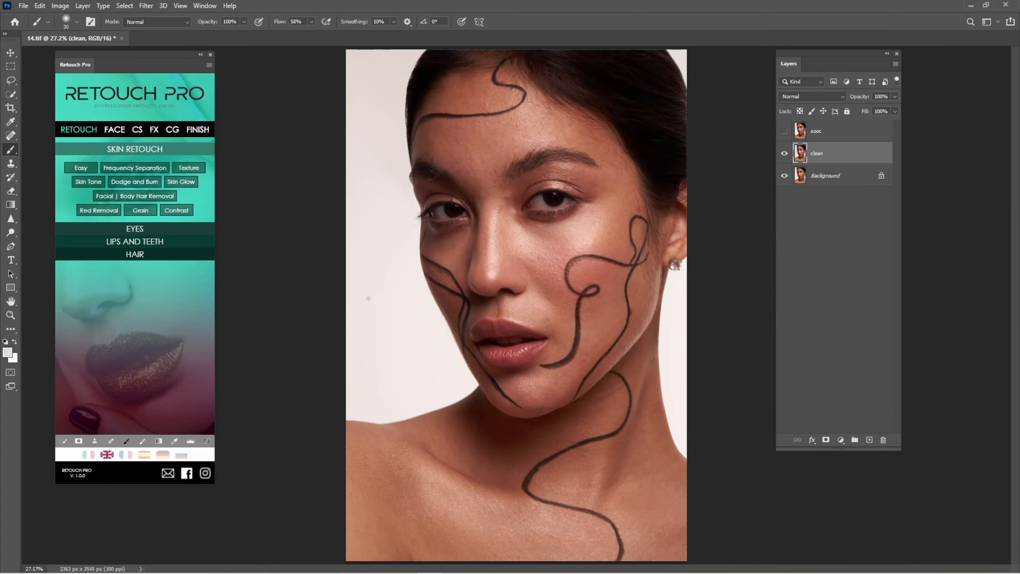
{"action": "key", "text": "z"}
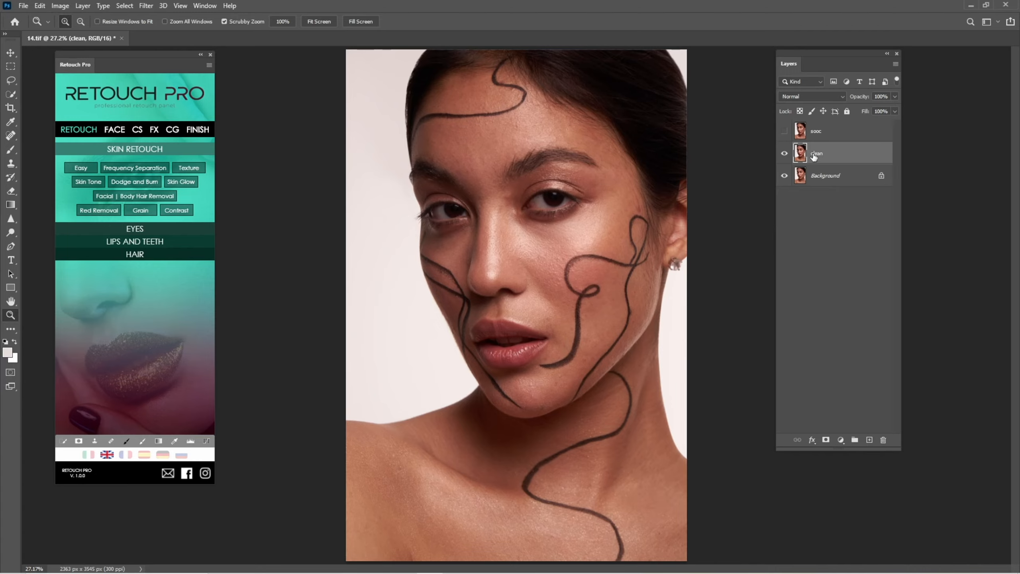
{"action": "left_click", "coordinate": [781, 160]}
{"action": "left_click", "coordinate": [783, 161]}
{"action": "left_click", "coordinate": [783, 162]}
{"action": "left_click", "coordinate": [783, 161]}
Close the Retouch Pro panel and reopen it from the legacy extensions.
{"action": "left_click", "coordinate": [210, 55]}
{"action": "left_click", "coordinate": [205, 6]}
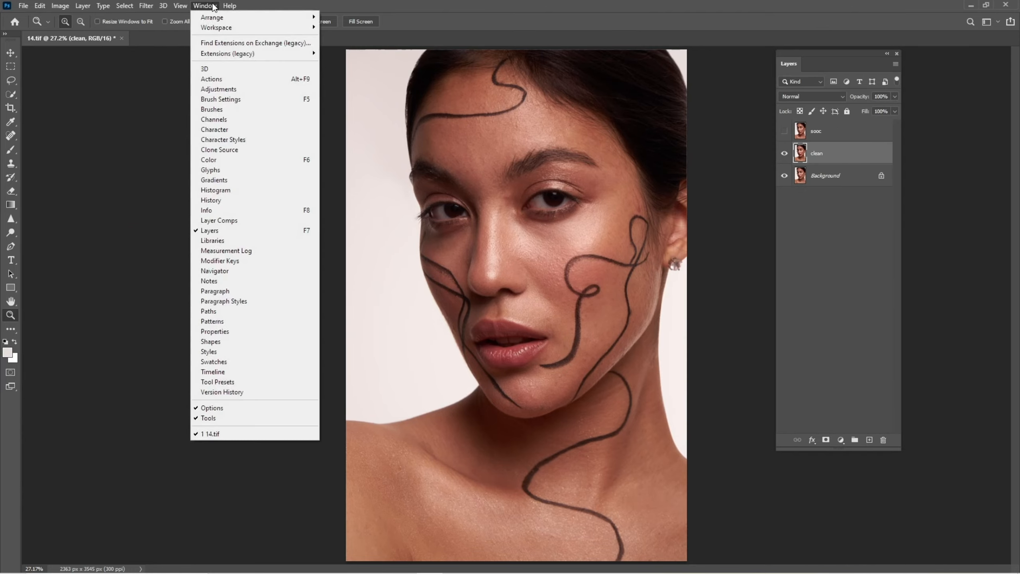
{"action": "mouse_move", "coordinate": [314, 57]}
{"action": "left_click", "coordinate": [345, 63]}
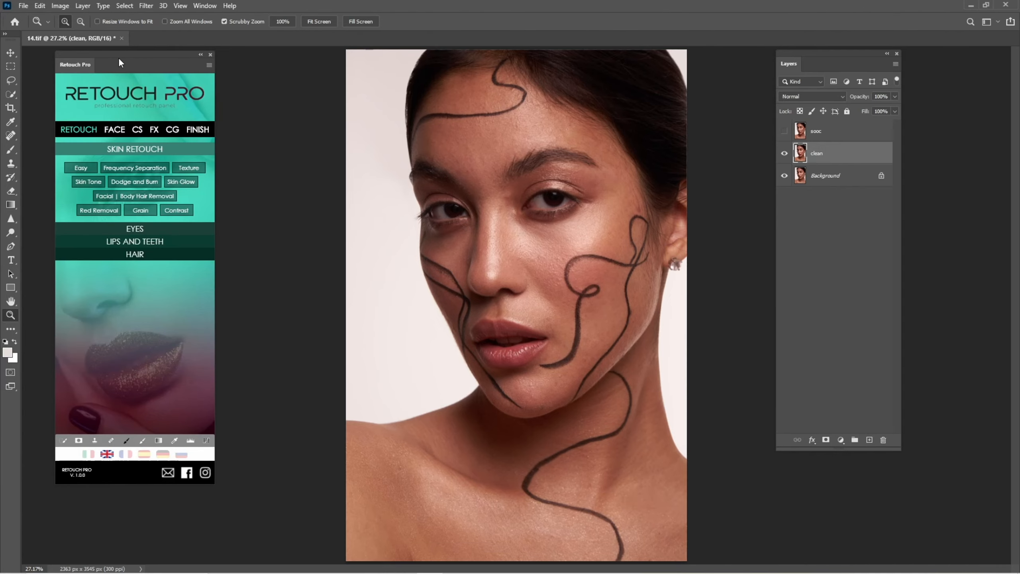
{"action": "left_click_drag", "start_coordinate": [119, 62], "coordinate": [115, 62]}
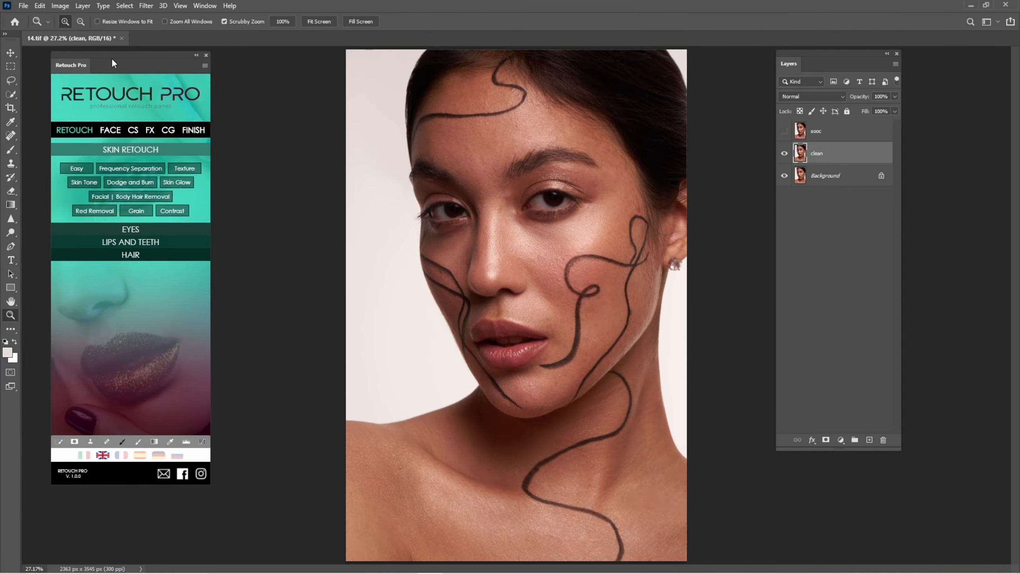
Create a Frequency Separation group with Retouch Pro, expand it and hide its high layer.
{"action": "left_click", "coordinate": [126, 171]}
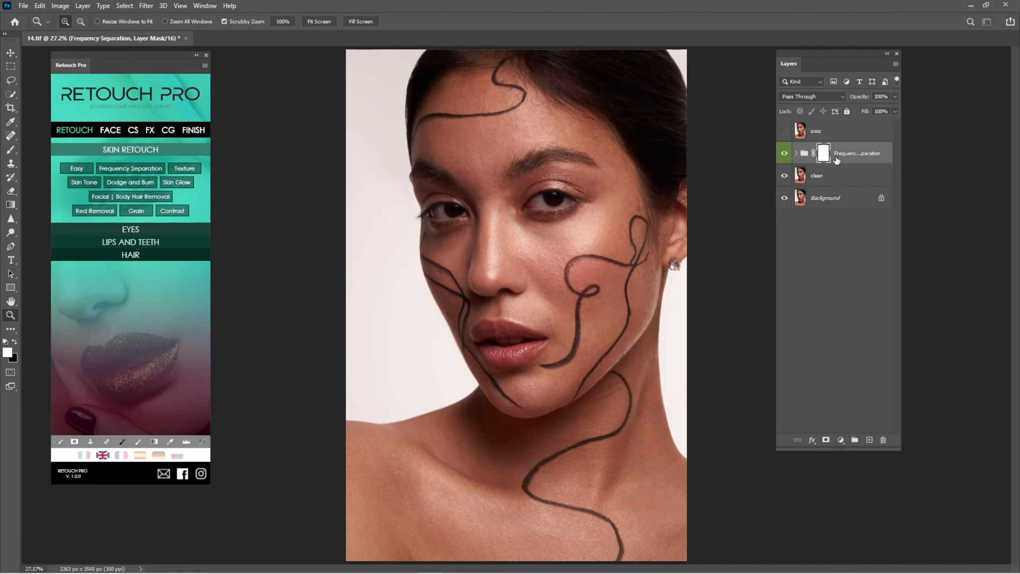
{"action": "left_click", "coordinate": [796, 153]}
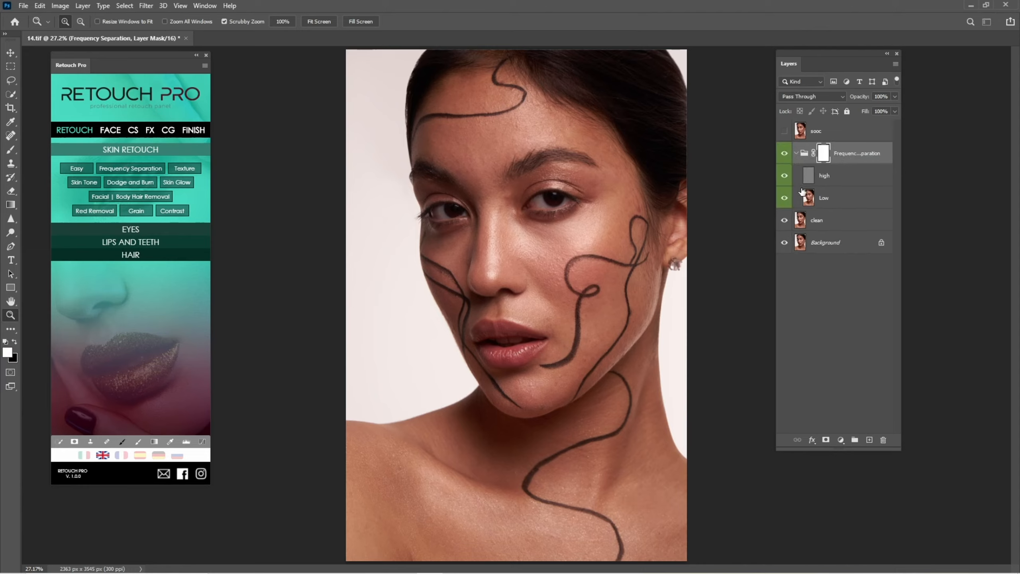
{"action": "left_click", "coordinate": [782, 179]}
Duplicate the Low layer and clip the copy to the original Low layer.
{"action": "left_click", "coordinate": [807, 203]}
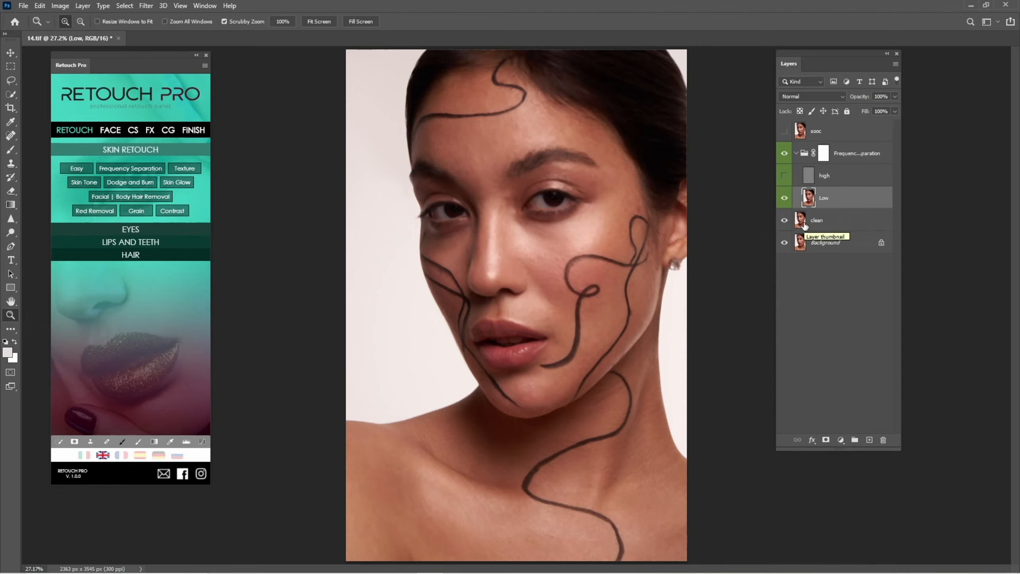
{"action": "key", "text": "ctrl+j"}
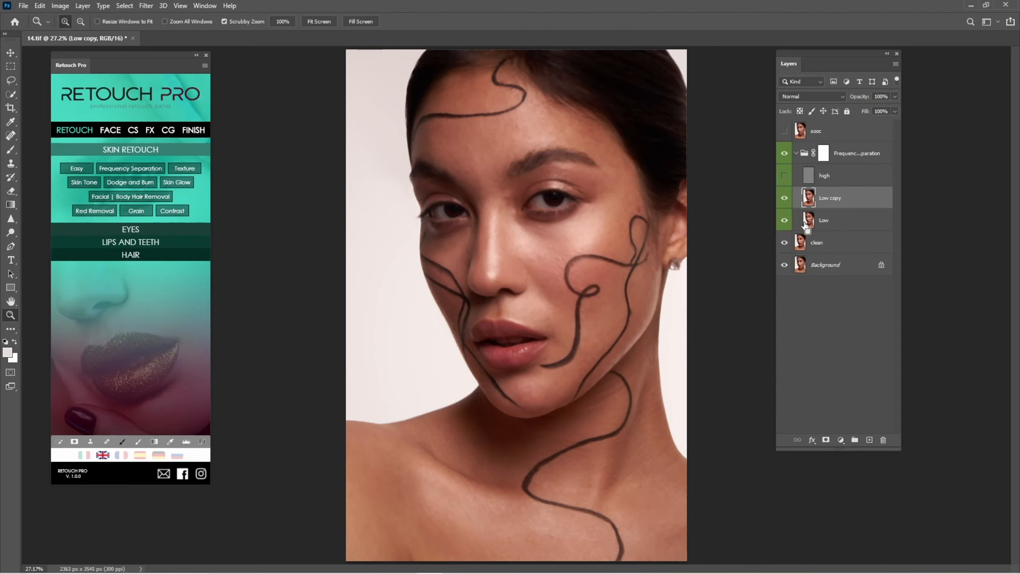
{"action": "right_click", "coordinate": [832, 200]}
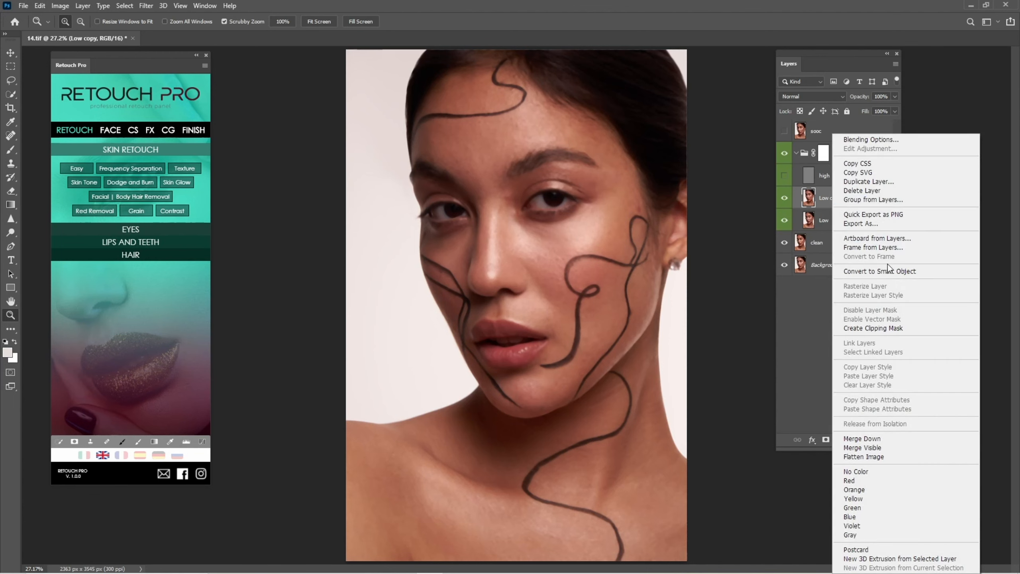
{"action": "left_click", "coordinate": [880, 327]}
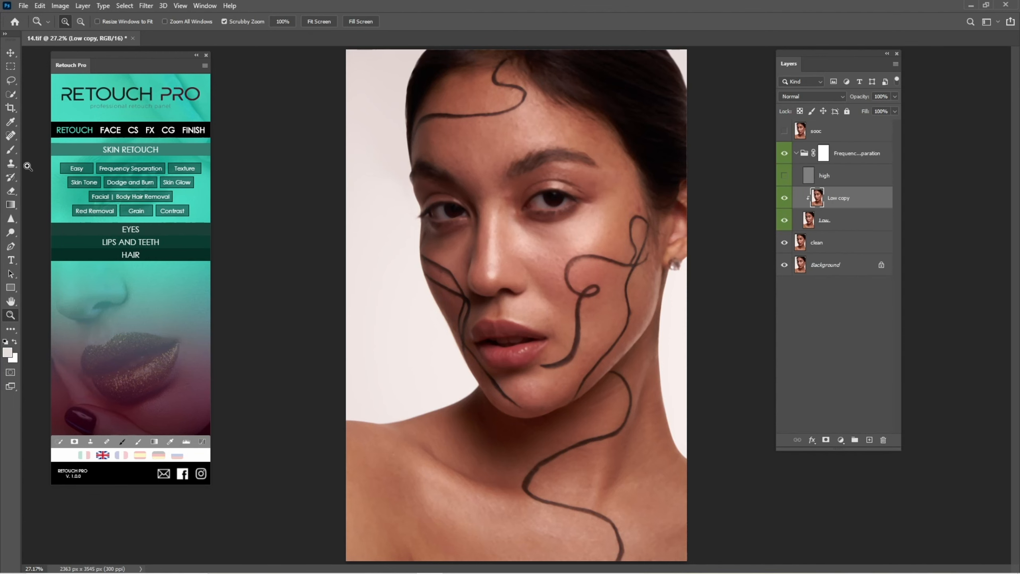
Blend the forehead and nose-bridge tones on Low copy with the Mixer Brush at Wet 15%, Load 13%, Mix 15%, Flow 20%, sizes 175 to 250.
{"action": "left_click", "coordinate": [18, 151]}
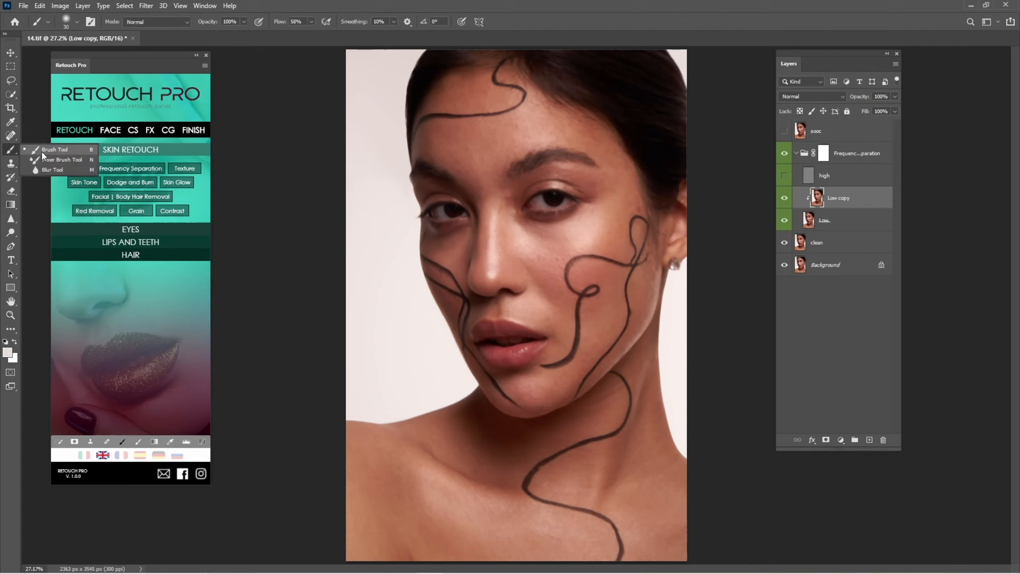
{"action": "left_click", "coordinate": [53, 173]}
{"action": "left_click", "coordinate": [12, 331]}
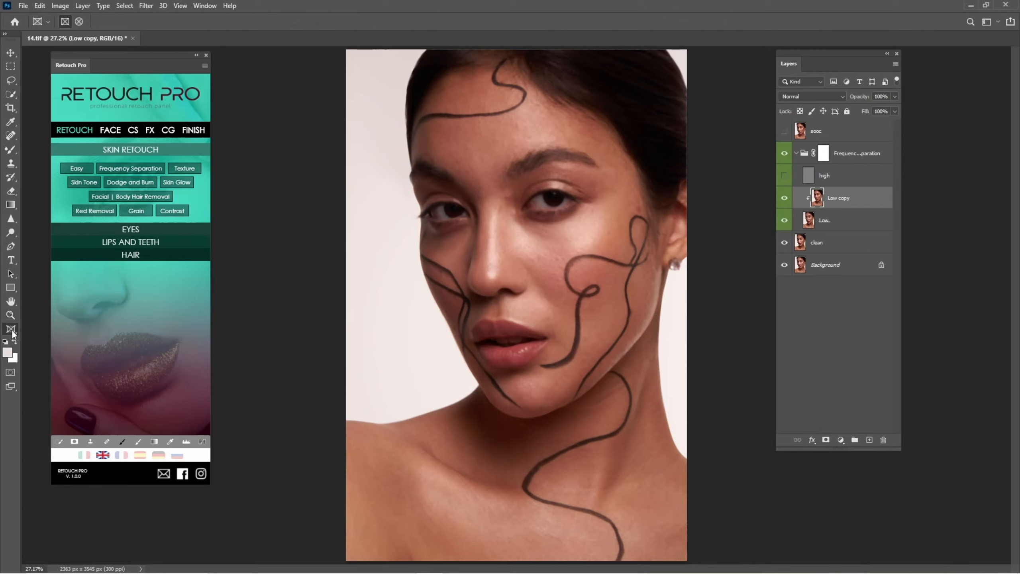
{"action": "left_click", "coordinate": [12, 150]}
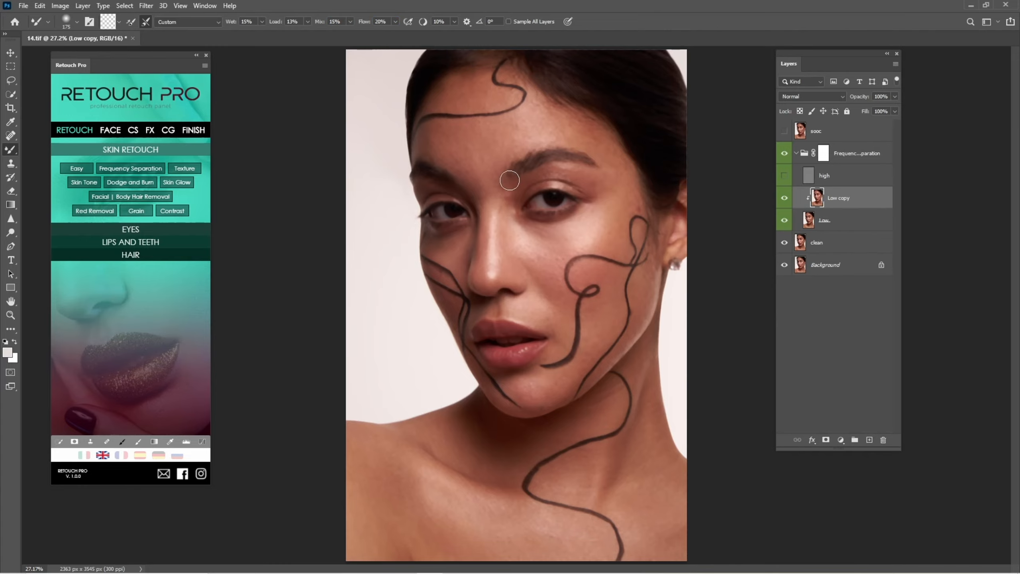
{"action": "left_click_drag", "start_coordinate": [499, 226], "coordinate": [507, 309]}
{"action": "key", "text": "bracketright"}
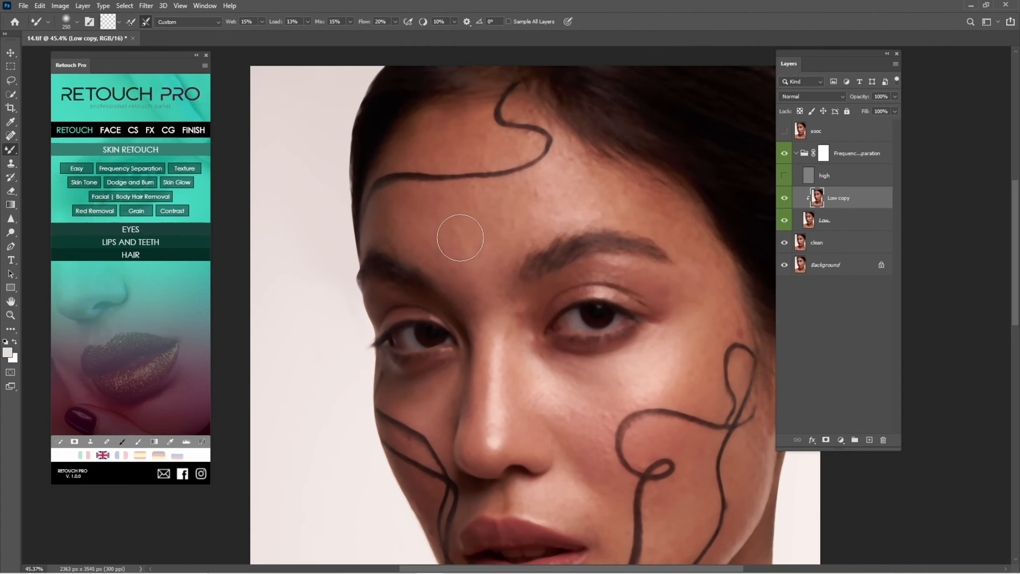
{"action": "key", "text": "bracketleft"}
{"action": "key", "text": "bracketleft"}
{"action": "scroll", "coordinate": [490, 253], "scroll_direction": "down", "scroll_amount": 3}
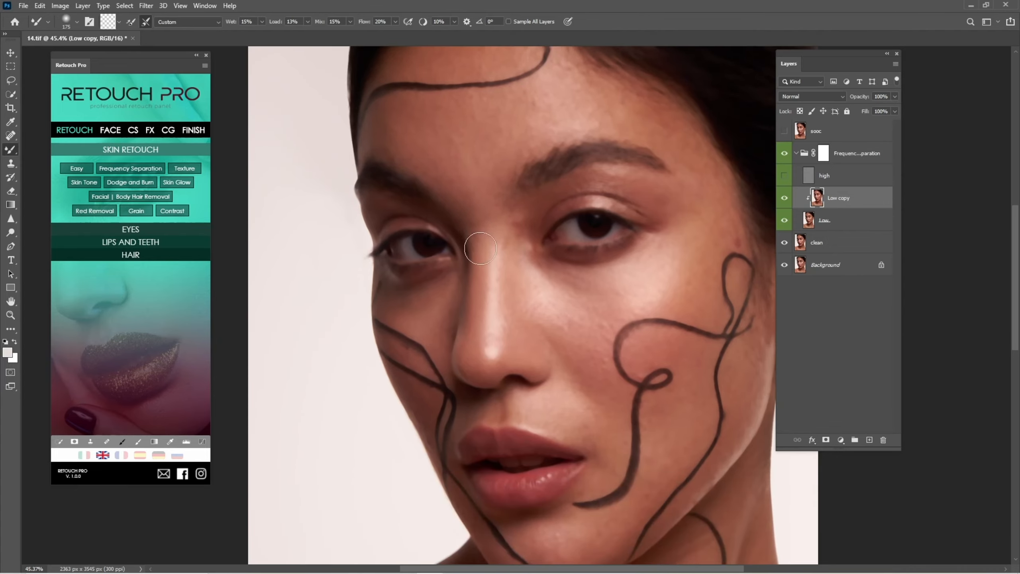
{"action": "key", "text": "bracketright"}
{"action": "key", "text": "bracketleft"}
{"action": "scroll", "coordinate": [462, 237], "scroll_direction": "up", "scroll_amount": 3}
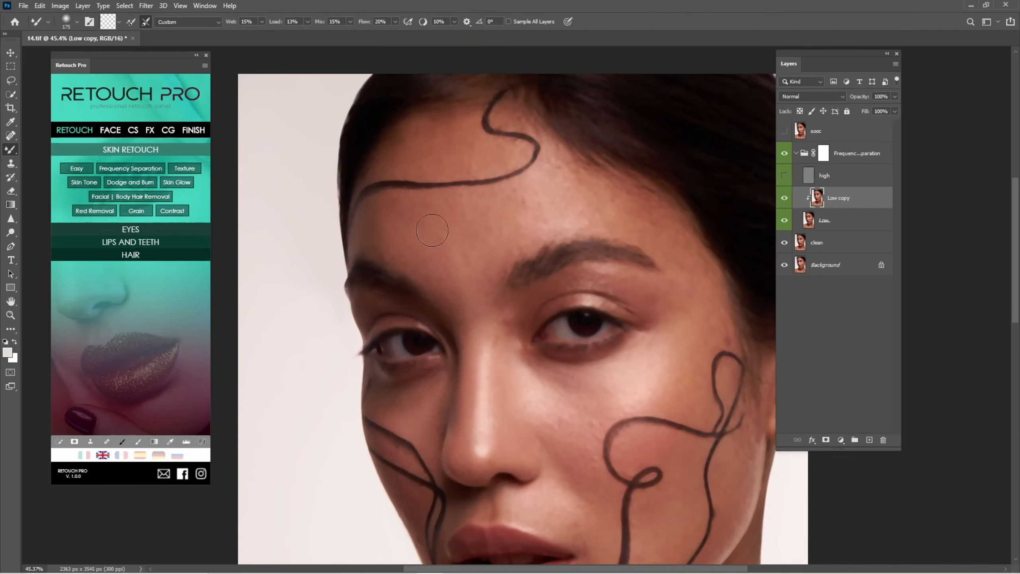
Even out the patchy tones across the forehead above the brows with the Mixer Brush, using size 175 to 200.
{"action": "key", "text": "bracketright"}
{"action": "key", "text": "bracketright"}
{"action": "key", "text": "bracketright"}
{"action": "key", "text": "bracketleft"}
{"action": "key", "text": "bracketleft"}
{"action": "key", "text": "bracketleft"}
{"action": "key", "text": "bracketright"}
{"action": "key", "text": "bracketleft"}
{"action": "key", "text": "bracketright"}
{"action": "left_click_drag", "start_coordinate": [642, 215], "coordinate": [575, 172]}
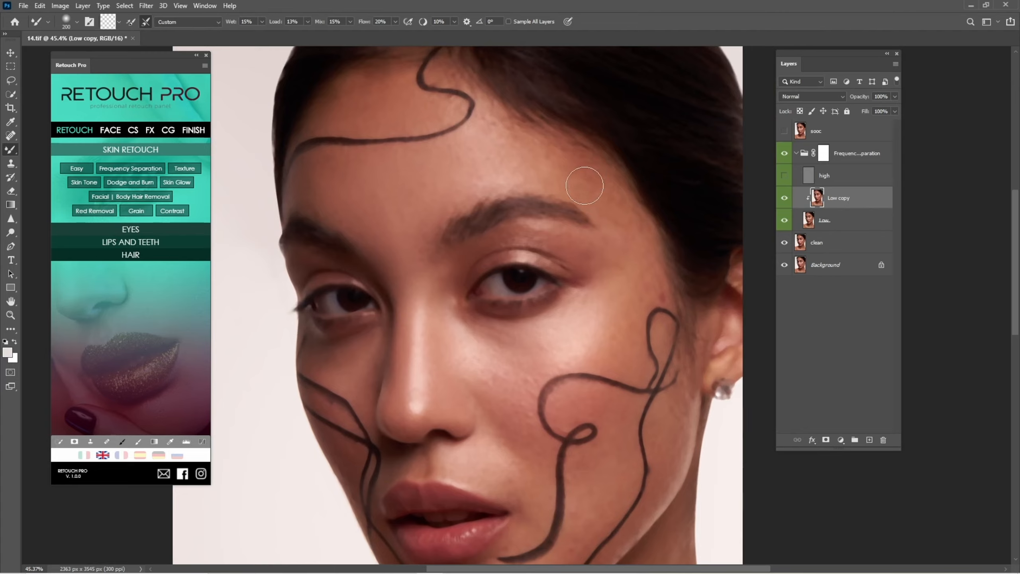
Smooth the highlight and uneven tones on the cheek between the nose and the drawn loop with Mixer Brush size 175.
{"action": "key", "text": "bracketright"}
{"action": "key", "text": "bracketleft"}
{"action": "key", "text": "bracketleft"}
{"action": "key", "text": "bracketleft"}
{"action": "key", "text": "bracketleft"}
{"action": "left_click_drag", "start_coordinate": [430, 309], "coordinate": [466, 224]}
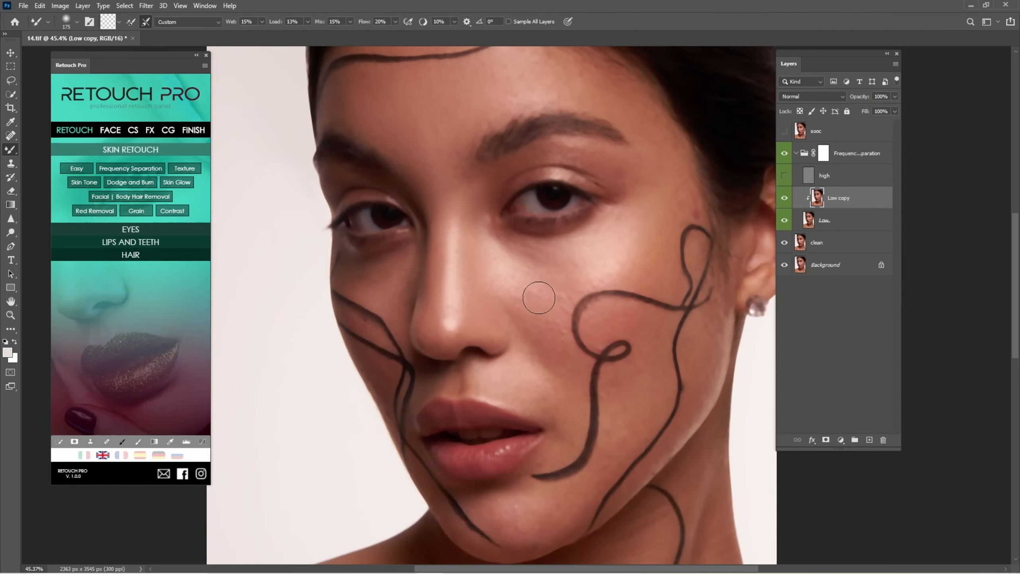
{"action": "key", "text": "bracketright"}
{"action": "left_click_drag", "start_coordinate": [587, 272], "coordinate": [583, 245]}
Blend the forehead above the brow and both cheeks around the drawn lines with Mixer Brush sizes 150 to 200.
{"action": "left_click_drag", "start_coordinate": [432, 145], "coordinate": [447, 242]}
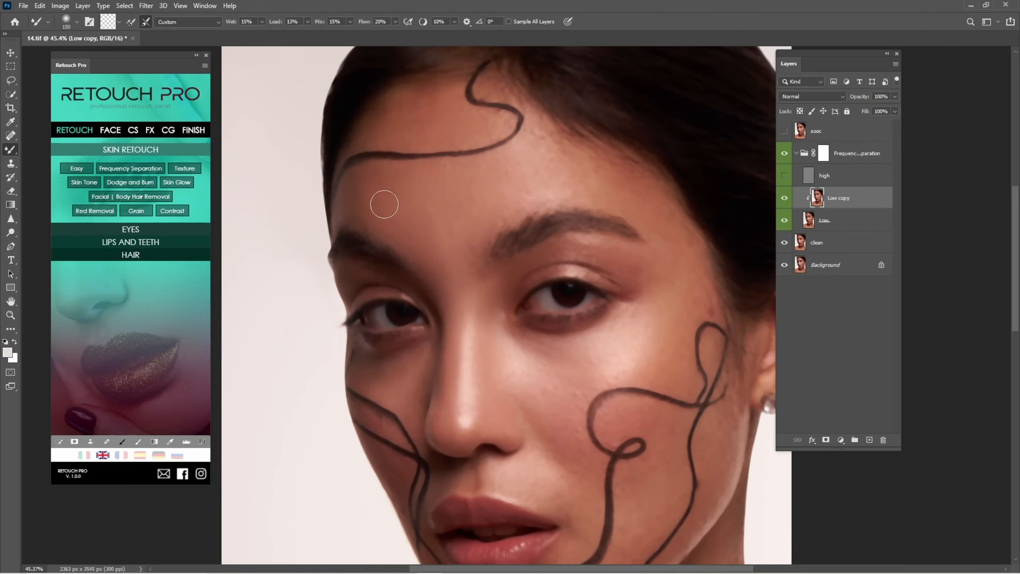
{"action": "key", "text": "bracketright"}
{"action": "left_click_drag", "start_coordinate": [412, 418], "coordinate": [396, 323]}
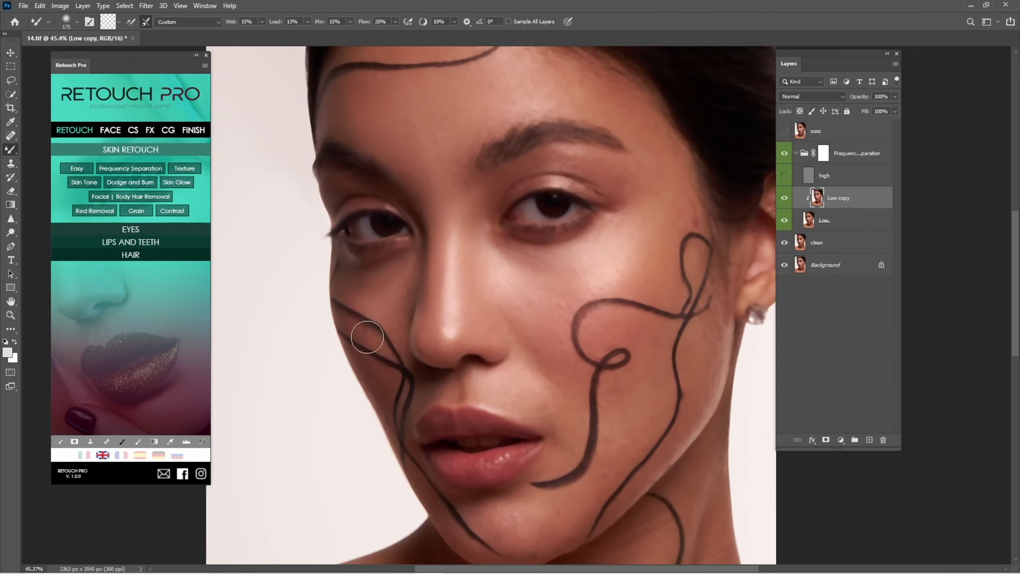
{"action": "left_click_drag", "start_coordinate": [415, 367], "coordinate": [354, 290]}
{"action": "left_click_drag", "start_coordinate": [428, 396], "coordinate": [432, 421]}
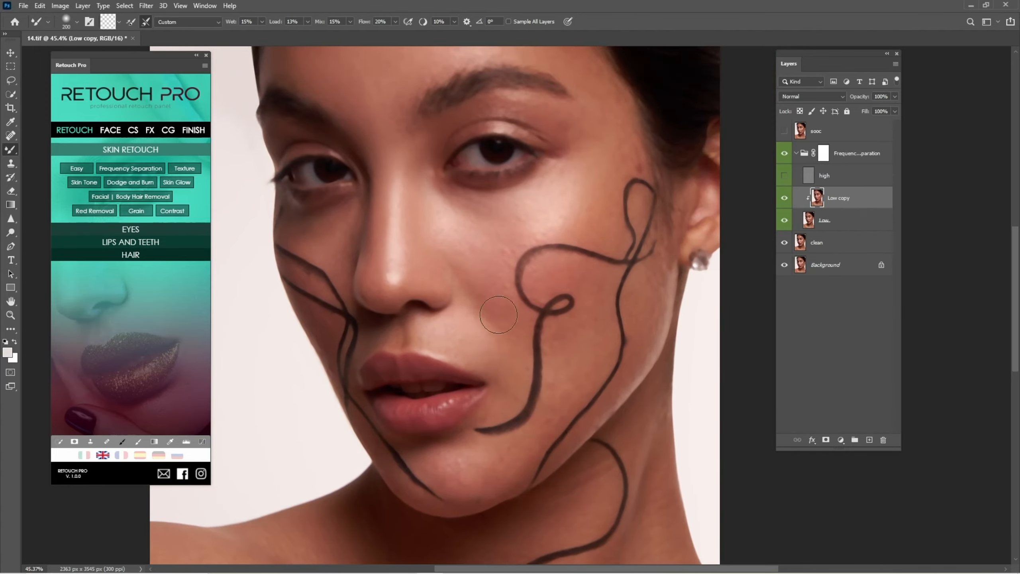
{"action": "key", "text": "bracketright"}
{"action": "key", "text": "bracketleft"}
Smooth the temple beside the eye and the forehead along the hairline with Mixer Brush sizes 125 to 200.
{"action": "left_click_drag", "start_coordinate": [606, 185], "coordinate": [576, 271]}
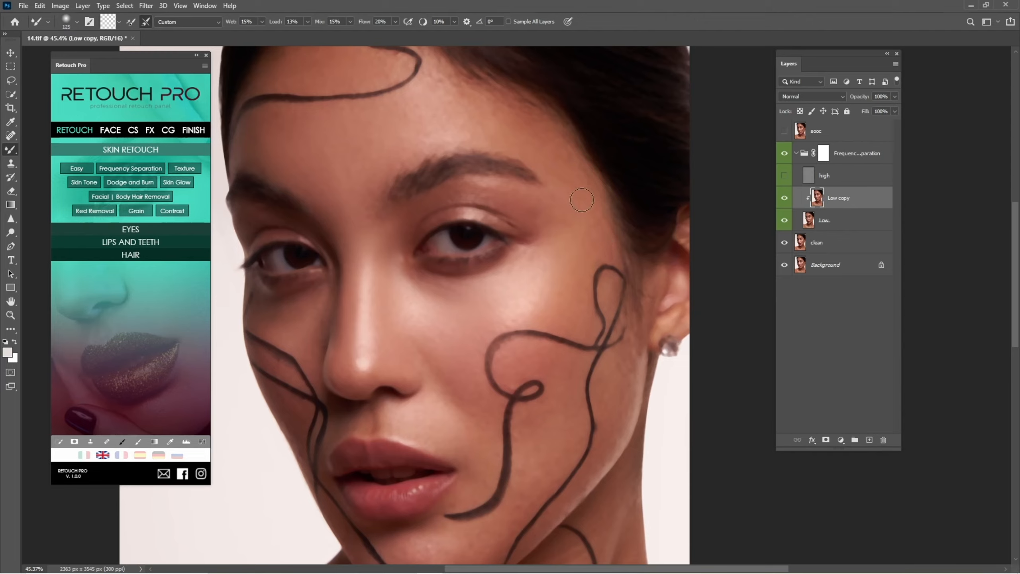
{"action": "key", "text": "bracketright"}
{"action": "key", "text": "bracketright"}
{"action": "key", "text": "bracketleft"}
{"action": "left_click_drag", "start_coordinate": [477, 103], "coordinate": [521, 175]}
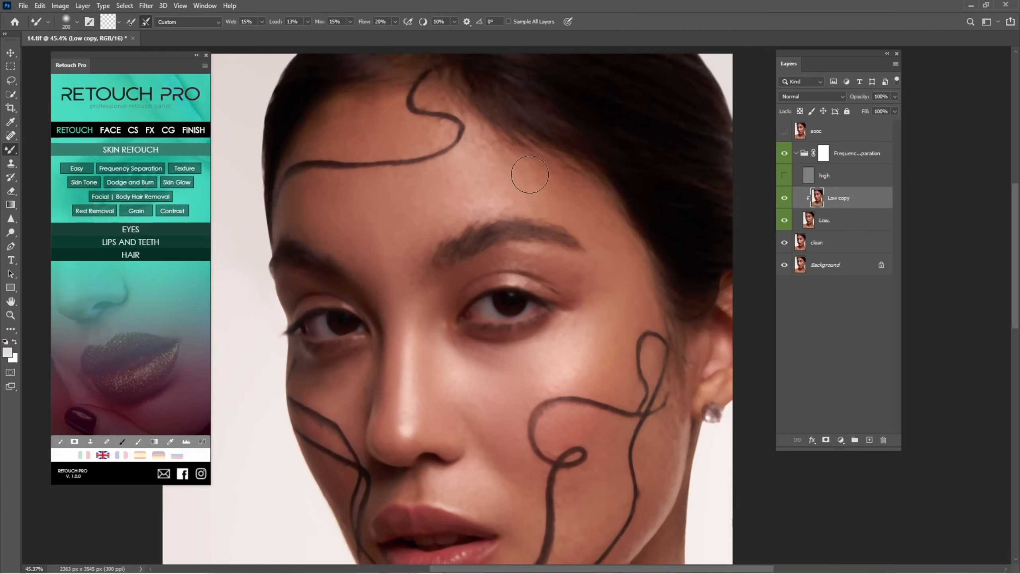
{"action": "key", "text": "bracketright"}
{"action": "key", "text": "bracketleft"}
{"action": "key", "text": "bracketright"}
{"action": "key", "text": "bracketright"}
Blend the skin beside the nose and around the cheek lines near the mouth, reducing the Mixer Brush from 175 to 80.
{"action": "mouse_move", "coordinate": [450, 267]}
{"action": "left_mouse_down"}
{"action": "mouse_move", "coordinate": [452, 190]}
{"action": "mouse_move", "coordinate": [445, 245]}
{"action": "left_mouse_up"}
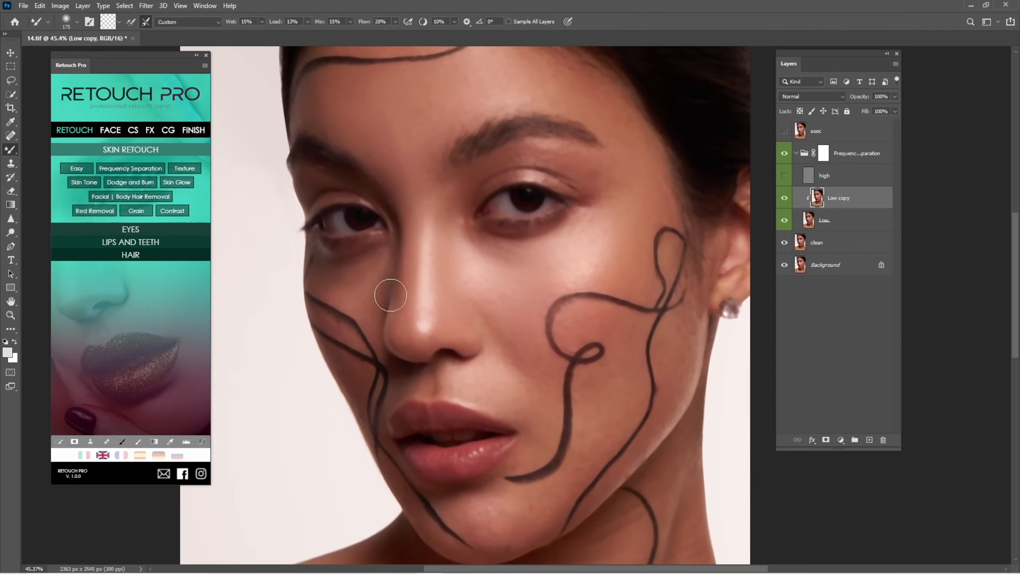
{"action": "key", "text": "bracketleft"}
{"action": "mouse_move", "coordinate": [409, 303]}
{"action": "left_mouse_down"}
{"action": "mouse_move", "coordinate": [408, 264]}
{"action": "mouse_move", "coordinate": [433, 290]}
{"action": "left_mouse_up"}
{"action": "key", "text": "bracketleft"}
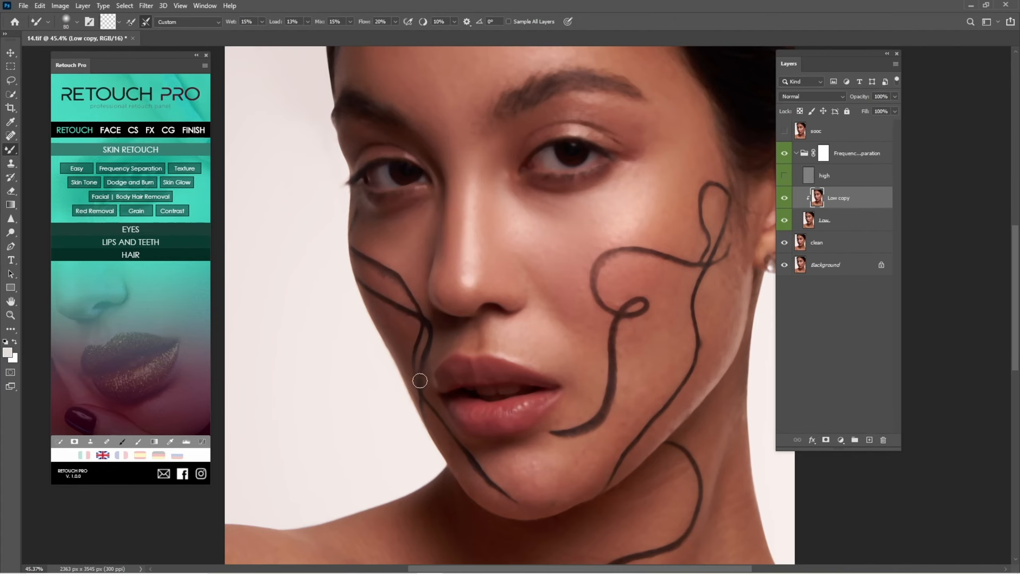
Smooth the chin and jaw tones between the drawn lines with the Mixer Brush at about size 150.
{"action": "left_click_drag", "start_coordinate": [434, 394], "coordinate": [405, 318]}
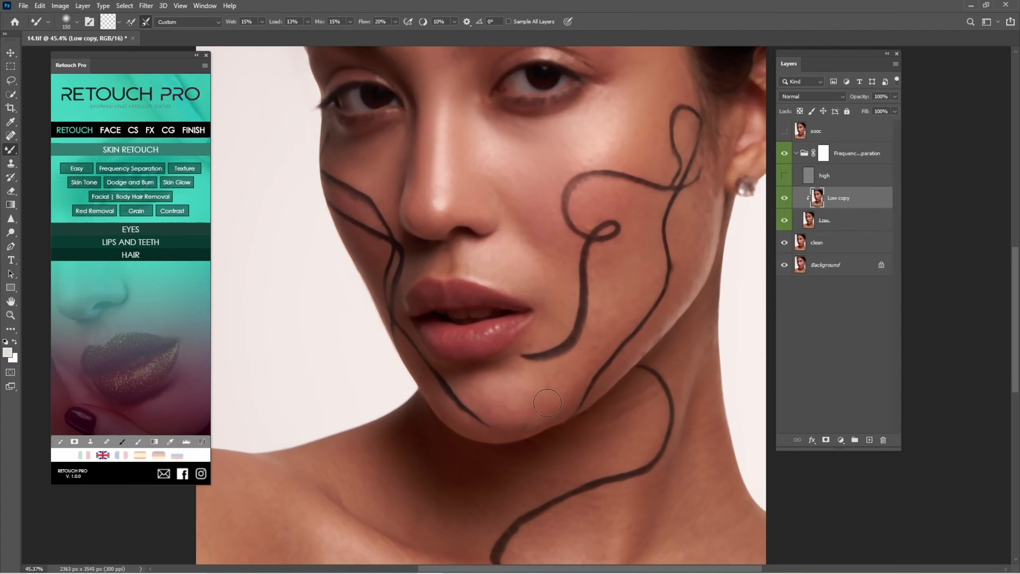
{"action": "key", "text": "bracketright"}
{"action": "key", "text": "bracketright"}
{"action": "key", "text": "bracketleft"}
{"action": "key", "text": "bracketright"}
Refine the under-eye and upper cheek transitions on Low copy with Mixer Brush sizes 175 to 200.
{"action": "scroll", "coordinate": [522, 225], "scroll_direction": "up", "scroll_amount": 3}
{"action": "key", "text": "bracketleft"}
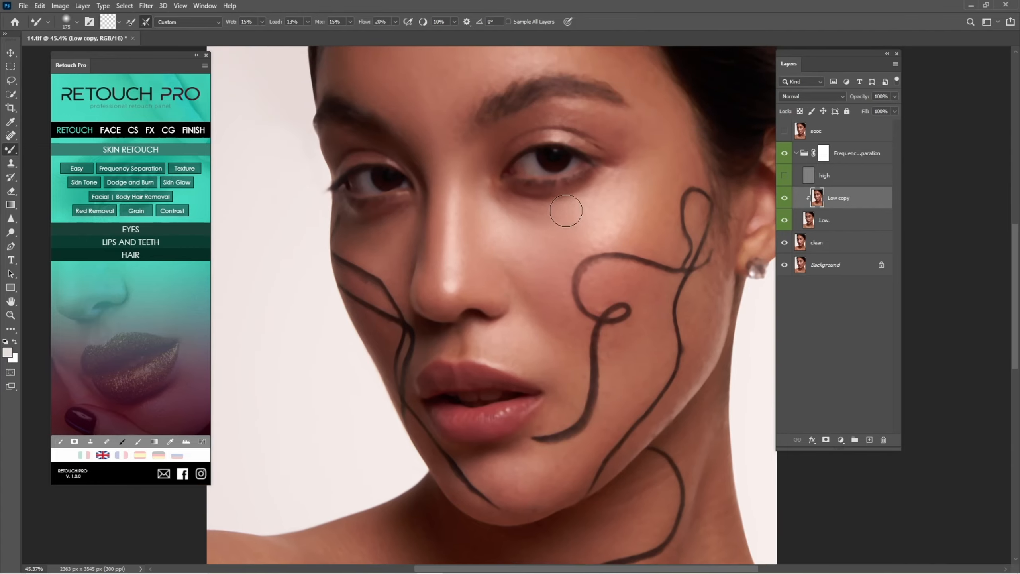
{"action": "key", "text": "bracketright"}
{"action": "scroll", "coordinate": [606, 196], "scroll_direction": "up", "scroll_amount": 3}
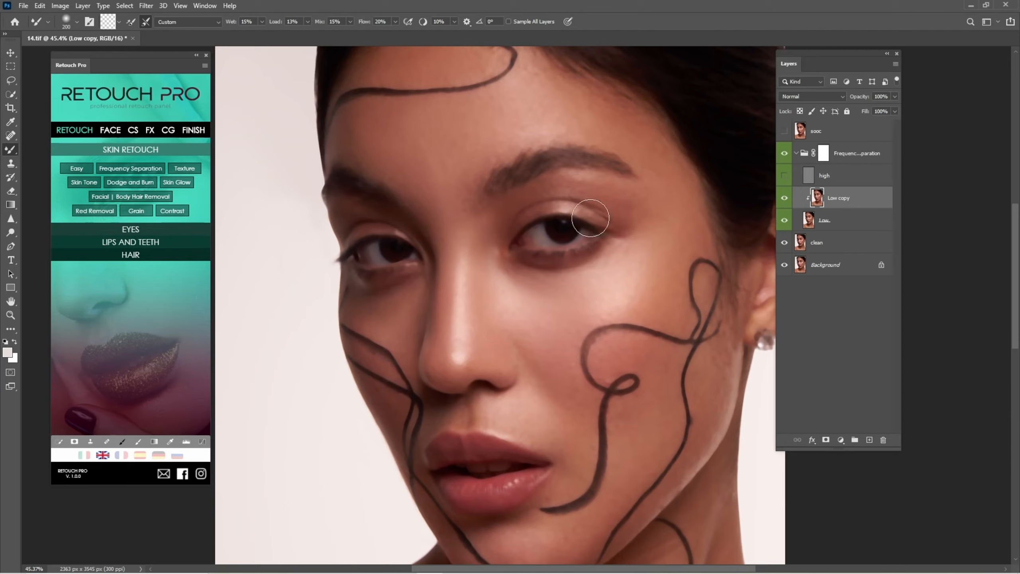
Blend the skin between the eyebrows and over the upper eyelid on Low copy with Mixer Brush sizes 150 to 175.
{"action": "key", "text": "bracketleft"}
{"action": "key", "text": "bracketleft"}
{"action": "left_click", "coordinate": [508, 564]}
{"action": "left_click_drag", "start_coordinate": [465, 190], "coordinate": [469, 279]}
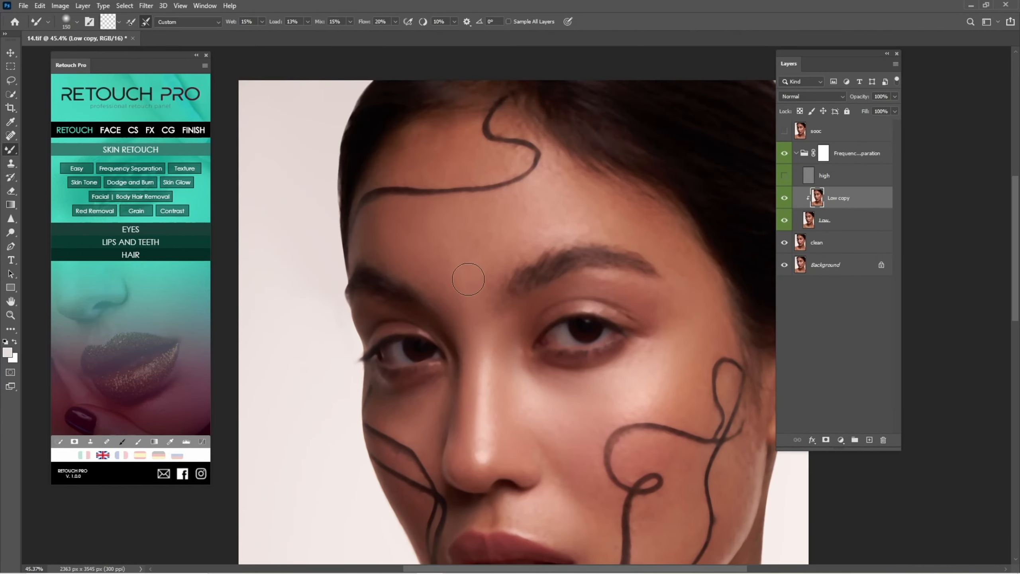
{"action": "left_click_drag", "start_coordinate": [405, 310], "coordinate": [467, 265]}
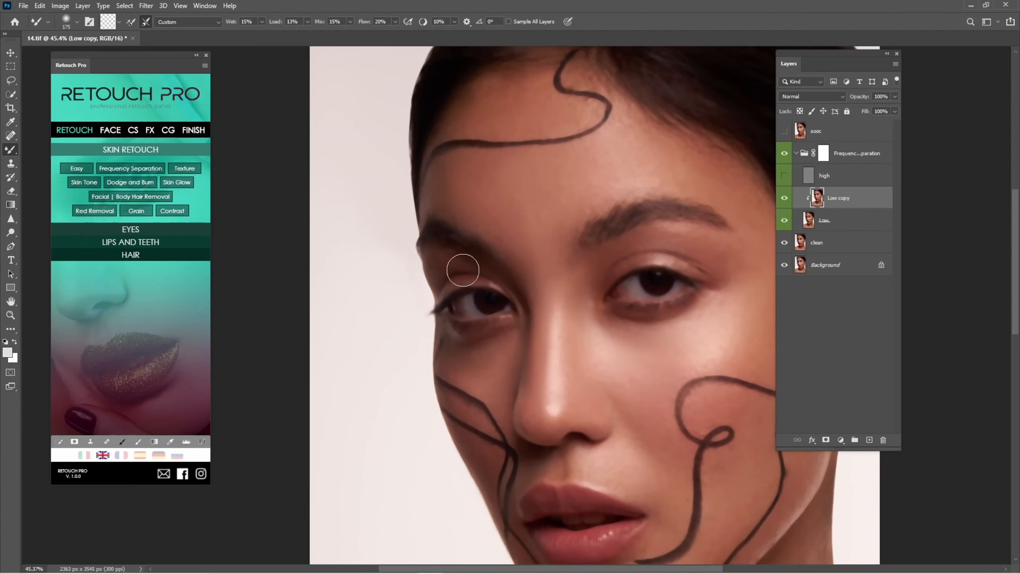
{"action": "left_click_drag", "start_coordinate": [489, 112], "coordinate": [482, 225]}
{"action": "key", "text": "]"}
{"action": "left_click_drag", "start_coordinate": [600, 283], "coordinate": [492, 167]}
Smooth the skin between the nose and upper lip with the Mixer Brush at about size 150.
{"action": "mouse_move", "coordinate": [442, 440]}
{"action": "left_mouse_down"}
{"action": "mouse_move", "coordinate": [460, 253]}
{"action": "mouse_move", "coordinate": [488, 257]}
{"action": "left_mouse_up"}
{"action": "key", "text": "["}
{"action": "key", "text": "["}
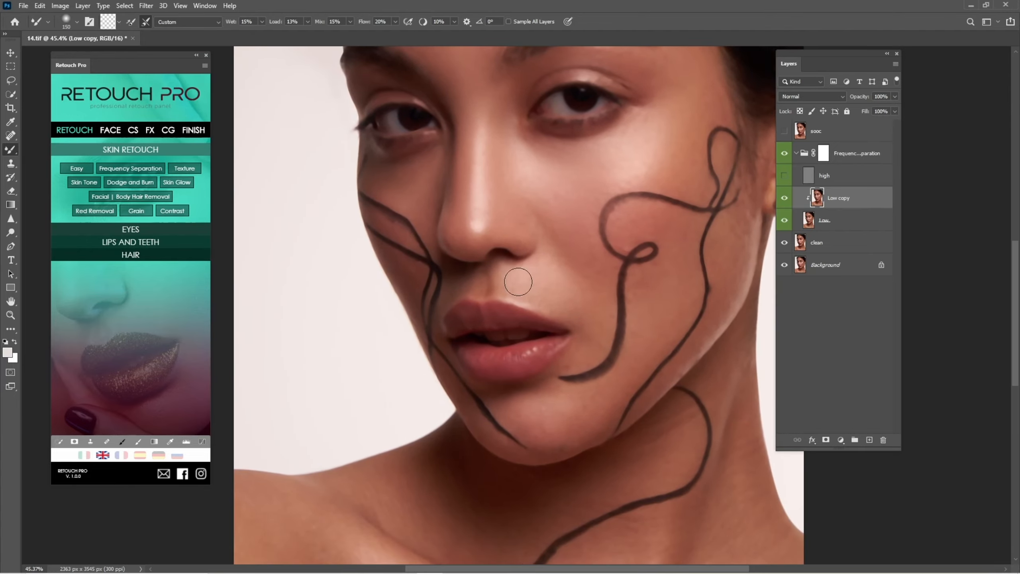
{"action": "key", "text": "]"}
{"action": "key", "text": "["}
{"action": "key", "text": "["}
{"action": "key", "text": "]"}
Lower the Mixer Brush wetness to 10% and even out the shoulder tones with a brush size of about 500.
{"action": "left_click_drag", "start_coordinate": [446, 559], "coordinate": [531, 394]}
{"action": "scroll", "coordinate": [530, 394], "scroll_direction": "down", "scroll_amount": 1}
{"action": "key", "text": "1"}
{"action": "key", "text": "]"}
{"action": "key", "text": "]"}
{"action": "key", "text": "]"}
{"action": "key", "text": "]"}
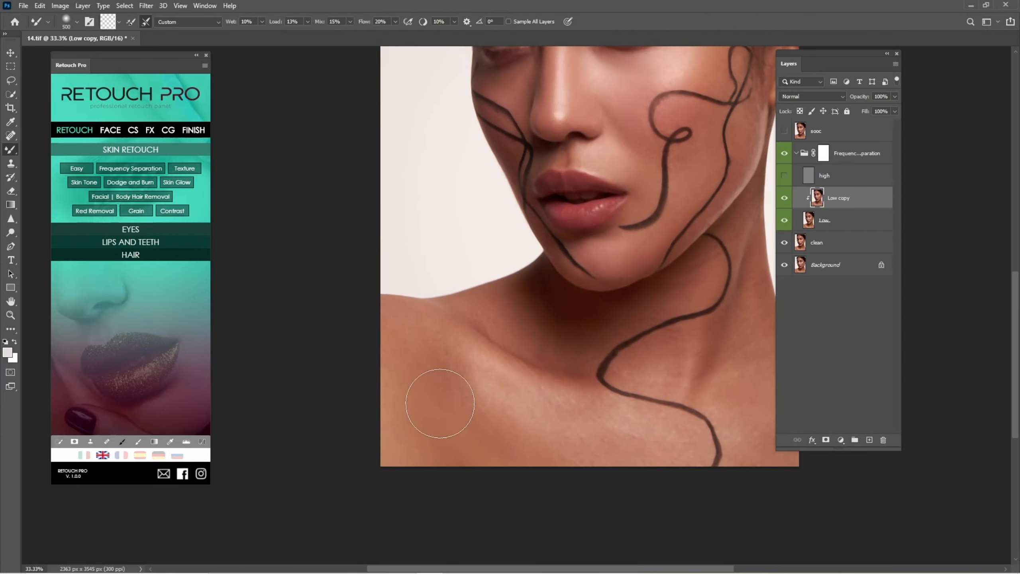
{"action": "key", "text": "["}
{"action": "key", "text": "["}
{"action": "left_click_drag", "start_coordinate": [637, 312], "coordinate": [572, 351]}
Blend the jaw edge beside the long drawn line with the Mixer Brush, starting at size 125.
{"action": "key", "text": "["}
{"action": "key", "text": "["}
{"action": "key", "text": "["}
{"action": "key", "text": "["}
{"action": "key", "text": "["}
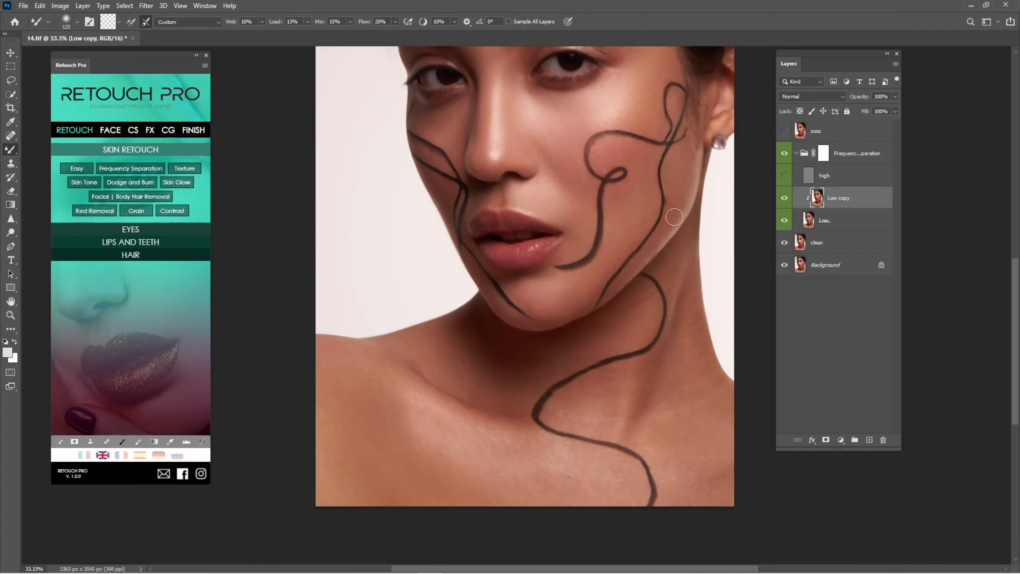
{"action": "key", "text": "bracketright"}
{"action": "key", "text": "bracketright"}
{"action": "key", "text": "bracketleft"}
Smooth the side of the neck and the skin at its base with Mixer Brush sizes 200 to 300.
{"action": "left_click_drag", "start_coordinate": [693, 260], "coordinate": [646, 307]}
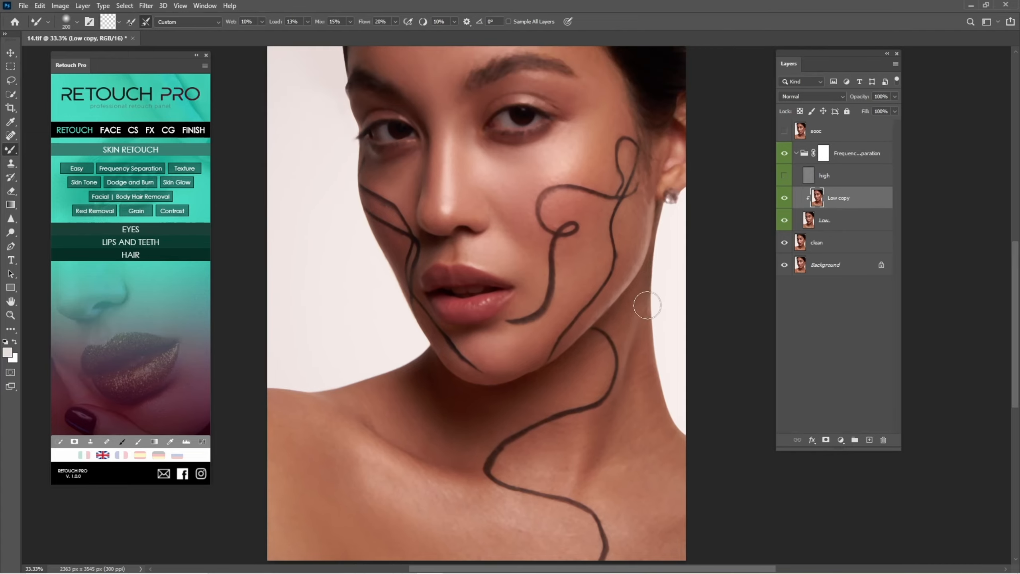
{"action": "key", "text": "bracketleft"}
{"action": "key", "text": "bracketright"}
{"action": "key", "text": "bracketright"}
{"action": "key", "text": "bracketright"}
{"action": "scroll", "coordinate": [619, 462], "scroll_direction": "down", "scroll_amount": 3}
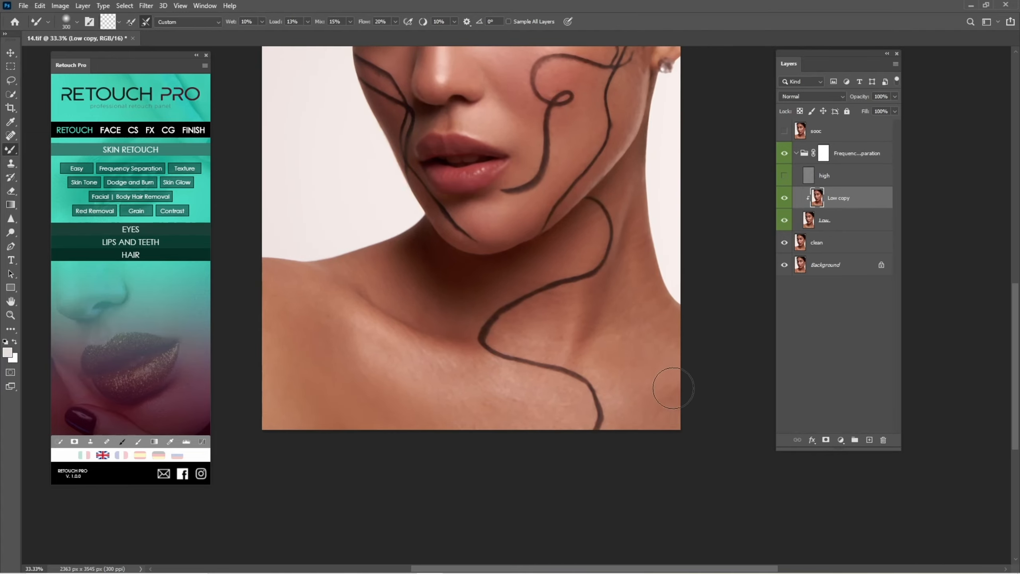
Even out the chest tones below the collarbone with the Mixer Brush enlarged to about 500.
{"action": "left_click_drag", "start_coordinate": [486, 405], "coordinate": [581, 438]}
{"action": "key", "text": "bracketright"}
{"action": "key", "text": "bracketright"}
{"action": "key", "text": "bracketright"}
{"action": "key", "text": "bracketright"}
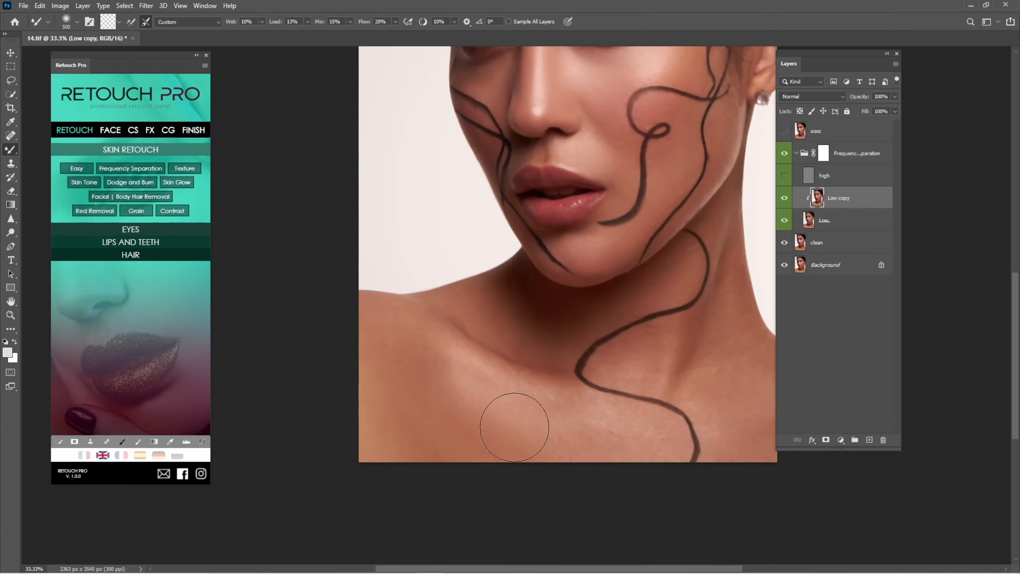
{"action": "key", "text": "bracketleft"}
{"action": "key", "text": "bracketleft"}
Blend the cheek beside the drawn loop and the forehead near the hairline with Mixer Brush sizes 100 to 200.
{"action": "mouse_move", "coordinate": [469, 394]}
{"action": "left_mouse_down"}
{"action": "mouse_move", "coordinate": [402, 426]}
{"action": "mouse_move", "coordinate": [492, 512]}
{"action": "left_mouse_up"}
{"action": "left_click_drag", "start_coordinate": [572, 324], "coordinate": [548, 417]}
{"action": "key", "text": "bracketleft"}
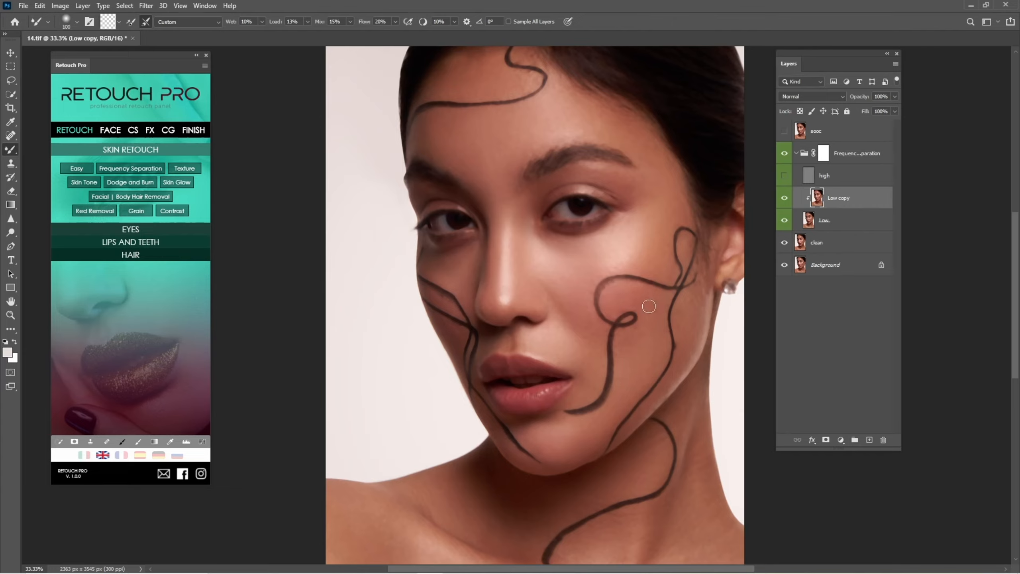
{"action": "key", "text": "bracketright"}
{"action": "key", "text": "bracketright"}
{"action": "key", "text": "bracketleft"}
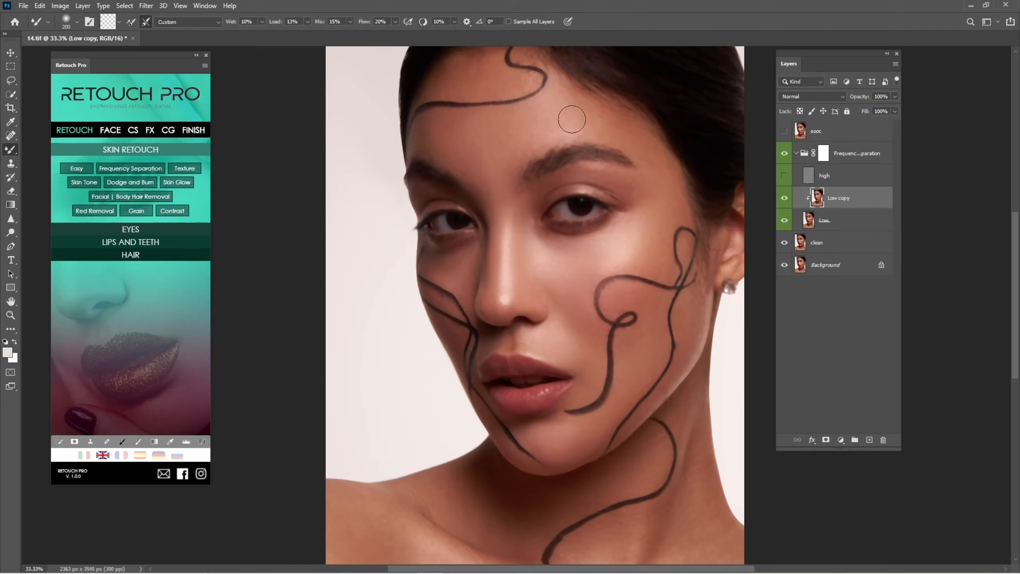
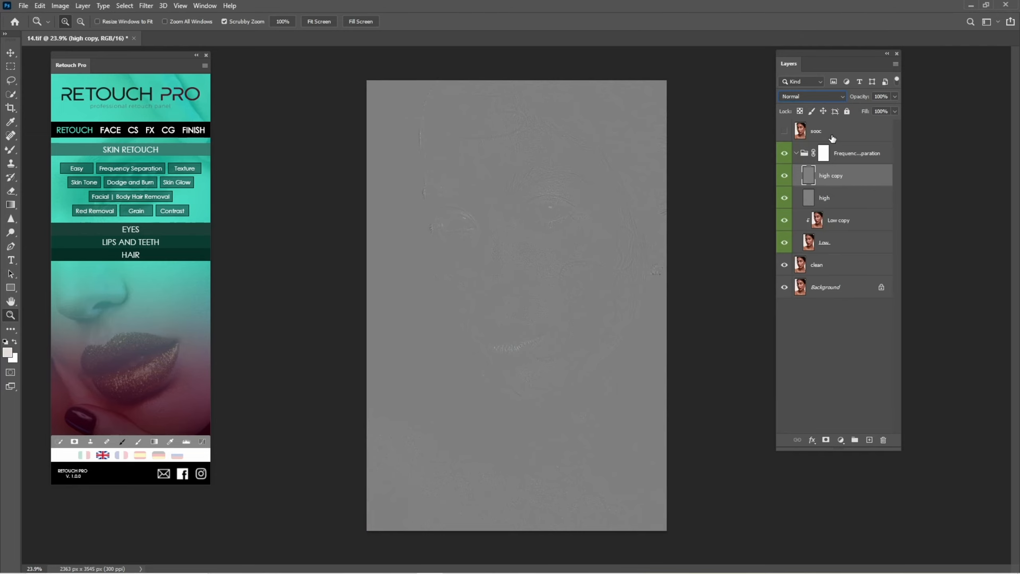
Clip the high copy layer to the high layer and keep high copy active for texture retouching.
{"action": "right_click", "coordinate": [828, 179]}
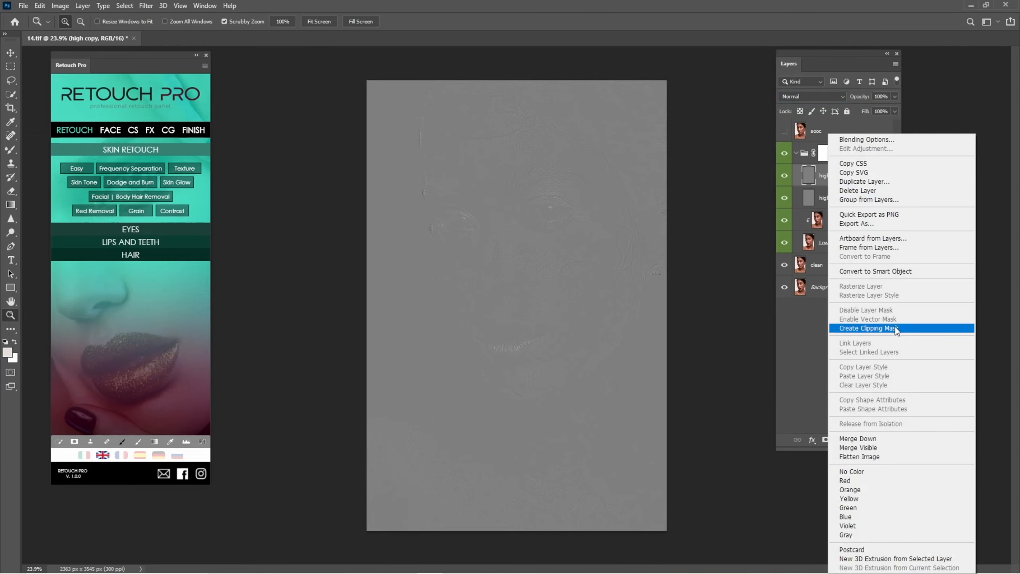
{"action": "left_click", "coordinate": [869, 328]}
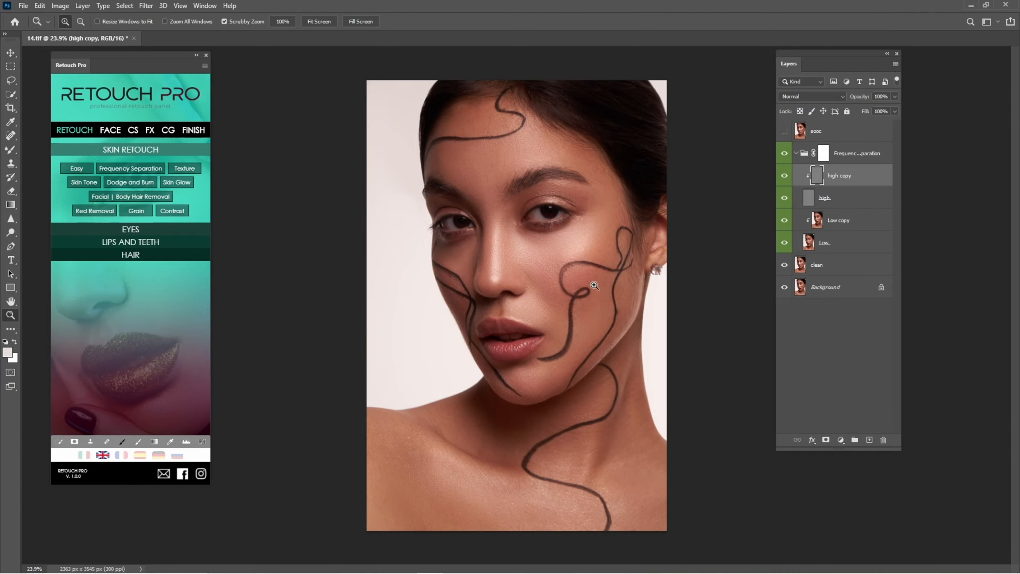
{"action": "left_click_drag", "start_coordinate": [493, 266], "coordinate": [619, 299]}
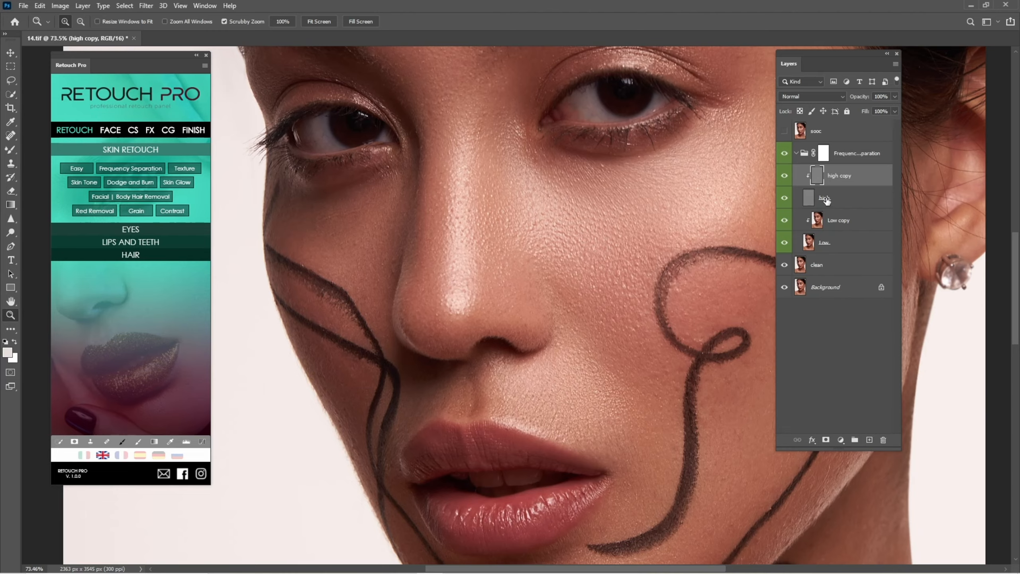
{"action": "left_click", "coordinate": [837, 199]}
{"action": "left_click", "coordinate": [846, 183]}
{"action": "mouse_move", "coordinate": [487, 210]}
{"action": "left_mouse_down"}
{"action": "mouse_move", "coordinate": [521, 292]}
{"action": "mouse_move", "coordinate": [518, 322]}
{"action": "left_mouse_up"}
{"action": "key", "text": "j"}
{"action": "key", "text": "bracketleft"}
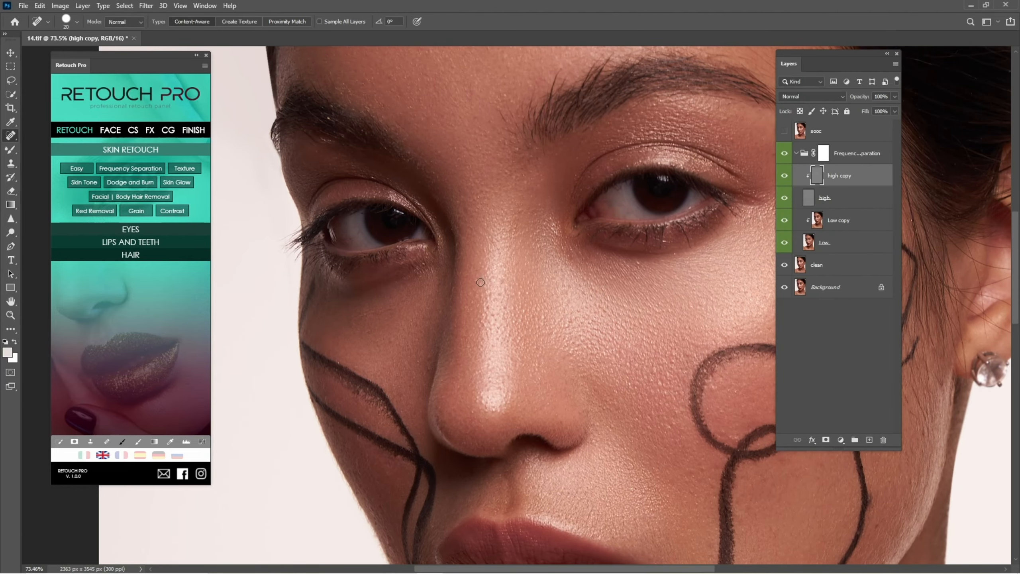
{"action": "left_click_drag", "start_coordinate": [474, 197], "coordinate": [509, 304]}
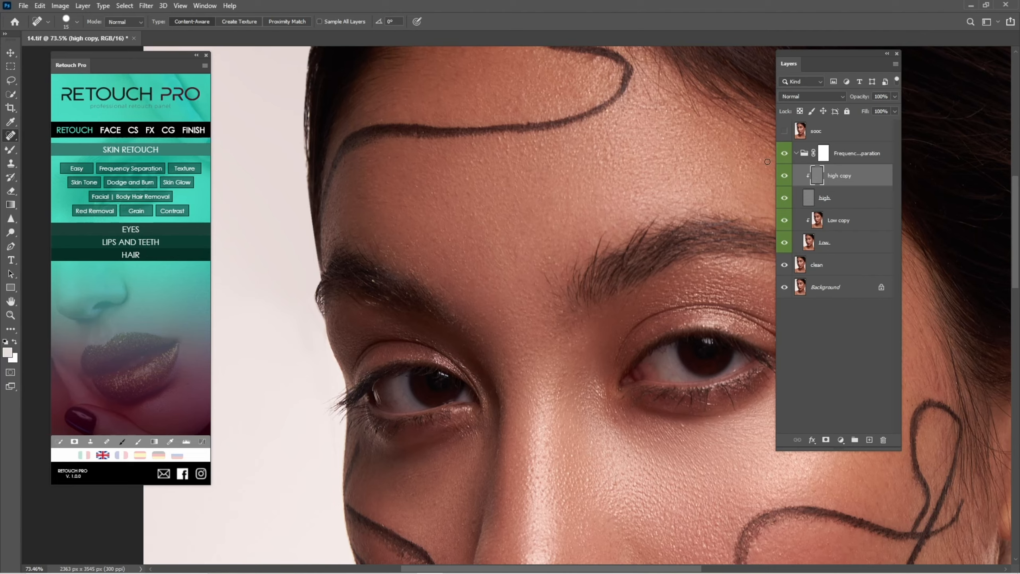
{"action": "right_click", "coordinate": [11, 139]}
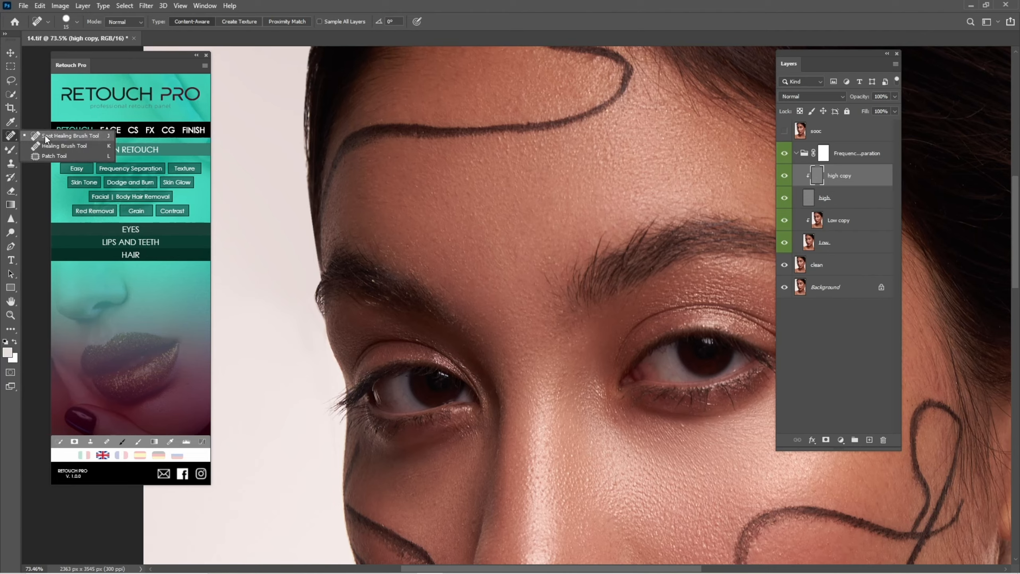
{"action": "left_click", "coordinate": [45, 139]}
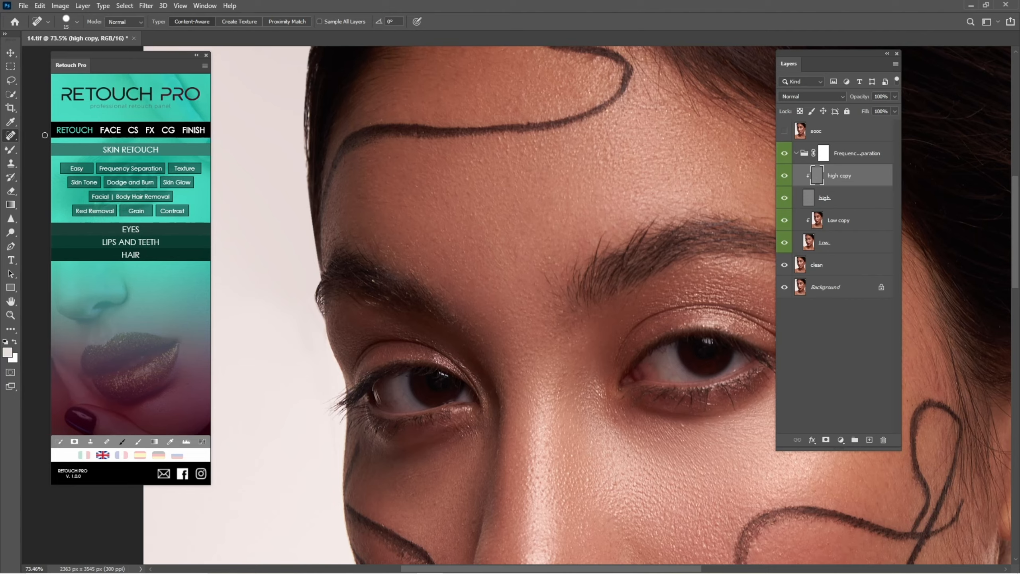
{"action": "right_click", "coordinate": [14, 136]}
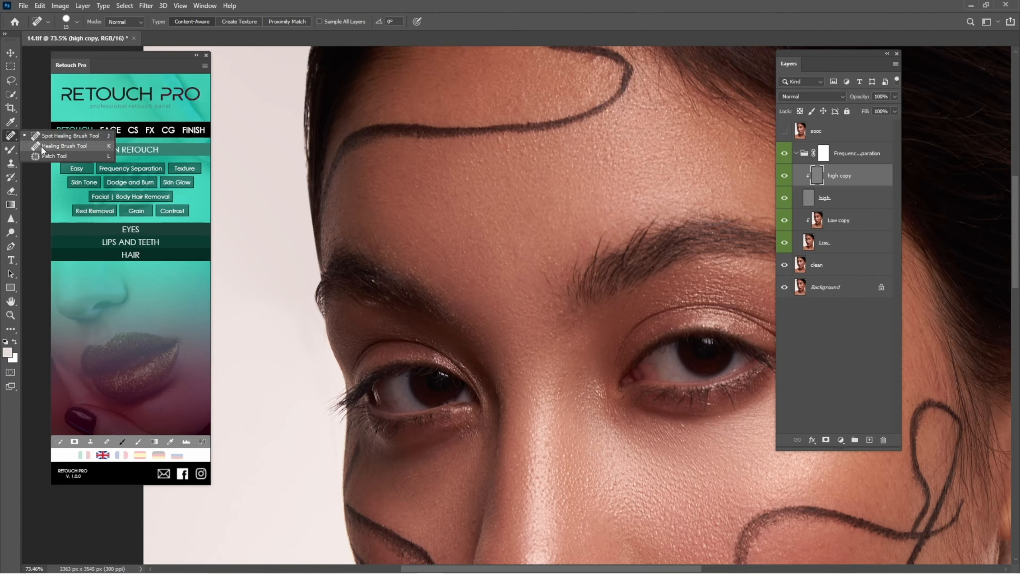
{"action": "right_click", "coordinate": [14, 231]}
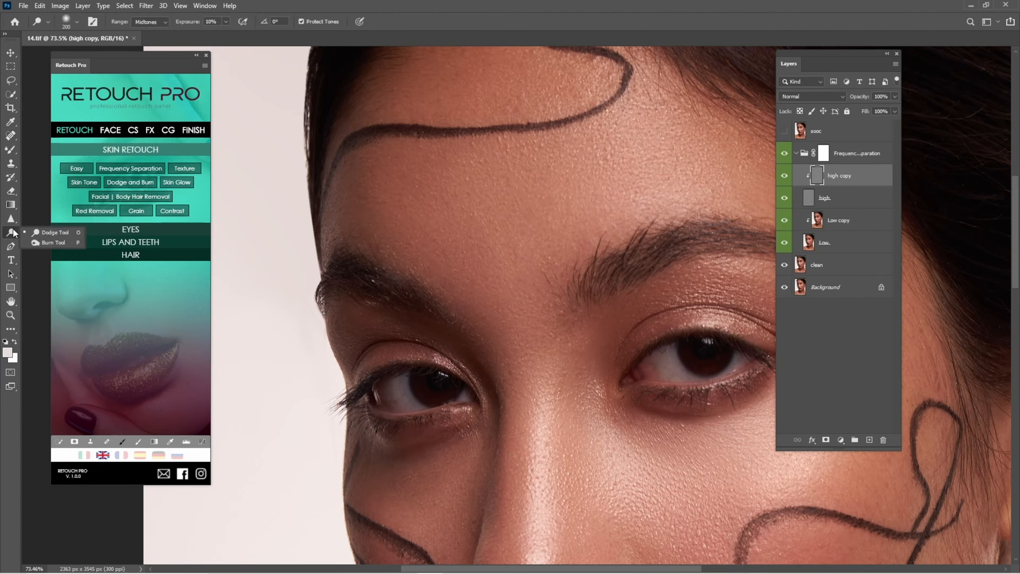
Choose the Clone Stamp tool and clone clean skin texture over the bumps on the central forehead on high copy.
{"action": "right_click", "coordinate": [15, 164]}
{"action": "left_click", "coordinate": [60, 163]}
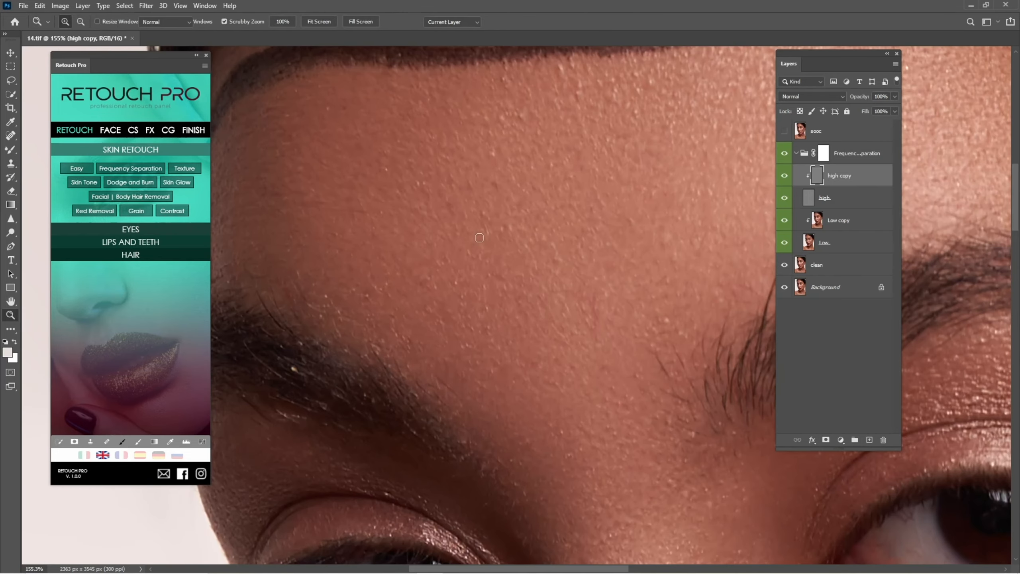
{"action": "scroll", "coordinate": [446, 203], "scroll_direction": "up", "scroll_amount": 3}
{"action": "left_click", "coordinate": [448, 300], "text": "alt"}
{"action": "mouse_move", "coordinate": [437, 244]}
{"action": "left_mouse_down"}
{"action": "mouse_move", "coordinate": [445, 269]}
{"action": "mouse_move", "coordinate": [419, 296]}
{"action": "mouse_move", "coordinate": [429, 297]}
{"action": "mouse_move", "coordinate": [434, 266]}
{"action": "mouse_move", "coordinate": [473, 257]}
{"action": "left_mouse_up"}
{"action": "left_click", "coordinate": [439, 282], "text": "alt"}
{"action": "left_click", "coordinate": [419, 296]}
{"action": "left_click", "coordinate": [475, 295], "text": "alt"}
{"action": "left_click", "coordinate": [496, 272]}
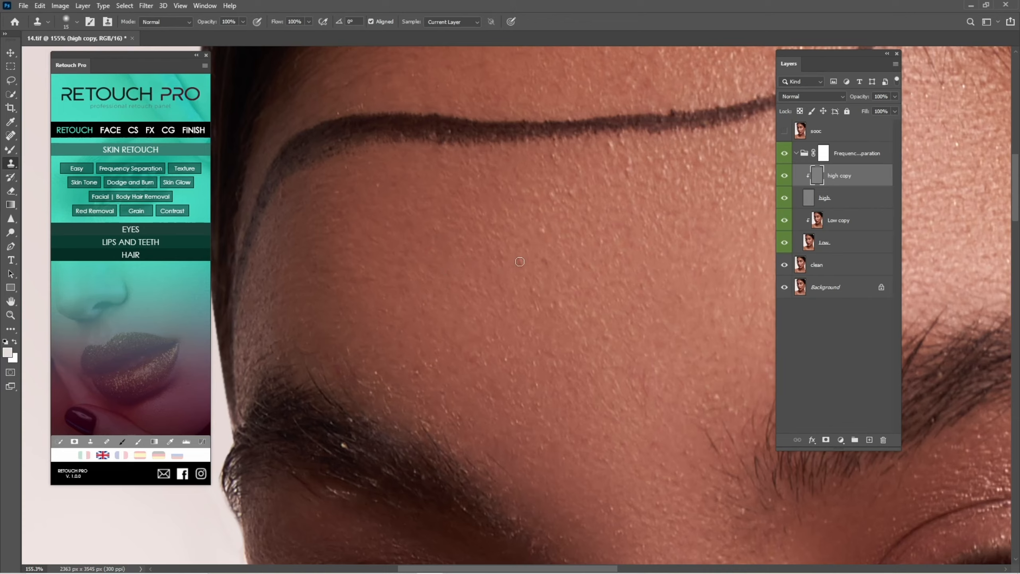
Clone clean texture over the remaining bumps on the forehead between the drawn line and the eyebrow.
{"action": "left_click", "coordinate": [499, 297], "text": "alt"}
{"action": "left_click", "coordinate": [533, 289], "text": "alt"}
{"action": "left_click", "coordinate": [484, 287], "text": "alt"}
{"action": "left_click", "coordinate": [465, 278]}
{"action": "left_click", "coordinate": [447, 266], "text": "alt"}
{"action": "left_click", "coordinate": [557, 269], "text": "alt"}
{"action": "left_click", "coordinate": [545, 287], "text": "alt"}
{"action": "left_click", "coordinate": [536, 287]}
Clone clean skin texture over the upper forehead between the drawn line and the hairline.
{"action": "left_click_drag", "start_coordinate": [541, 298], "coordinate": [594, 381]}
{"action": "left_click_drag", "start_coordinate": [436, 261], "coordinate": [483, 340]}
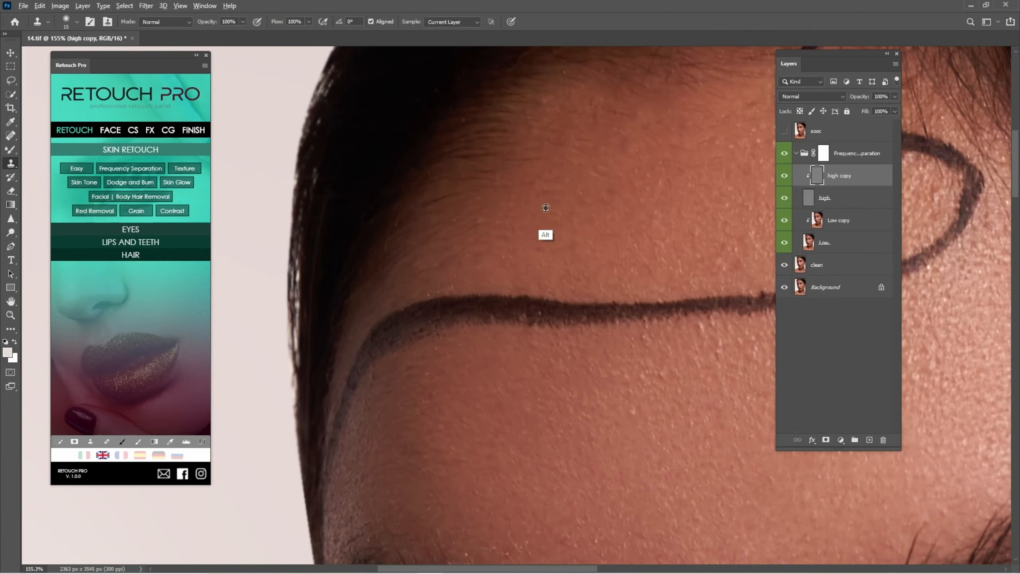
{"action": "left_click_drag", "start_coordinate": [565, 174], "coordinate": [516, 139]}
{"action": "left_click_drag", "start_coordinate": [516, 139], "coordinate": [473, 140]}
{"action": "left_click_drag", "start_coordinate": [589, 255], "coordinate": [507, 212]}
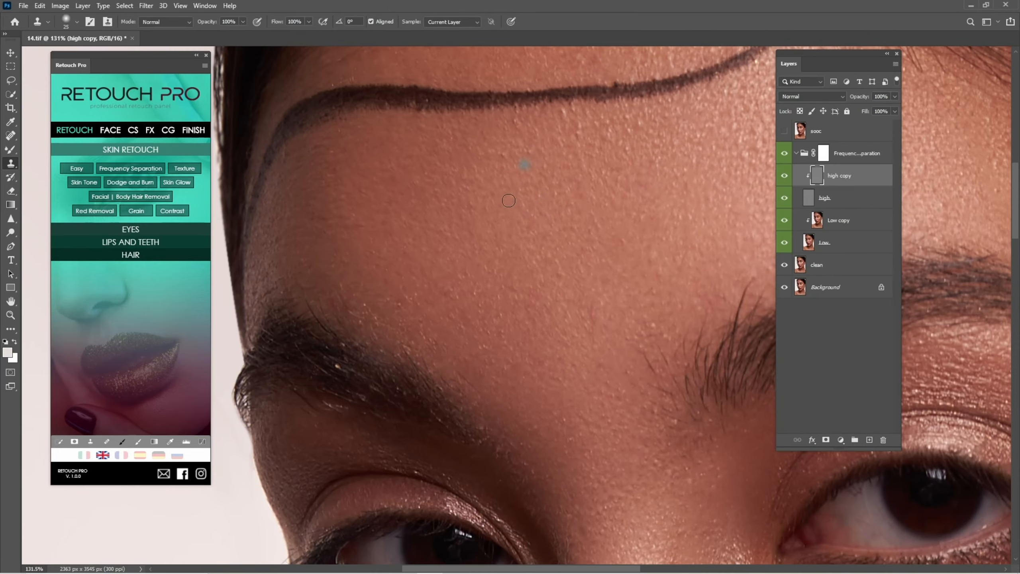
Even out the forehead texture around the drawn line and down toward the eyebrows with the Clone Stamp at size 25.
{"action": "left_click", "coordinate": [505, 219], "text": "alt"}
{"action": "mouse_move", "coordinate": [508, 181]}
{"action": "left_mouse_down"}
{"action": "mouse_move", "coordinate": [507, 162]}
{"action": "mouse_move", "coordinate": [538, 303]}
{"action": "left_mouse_up"}
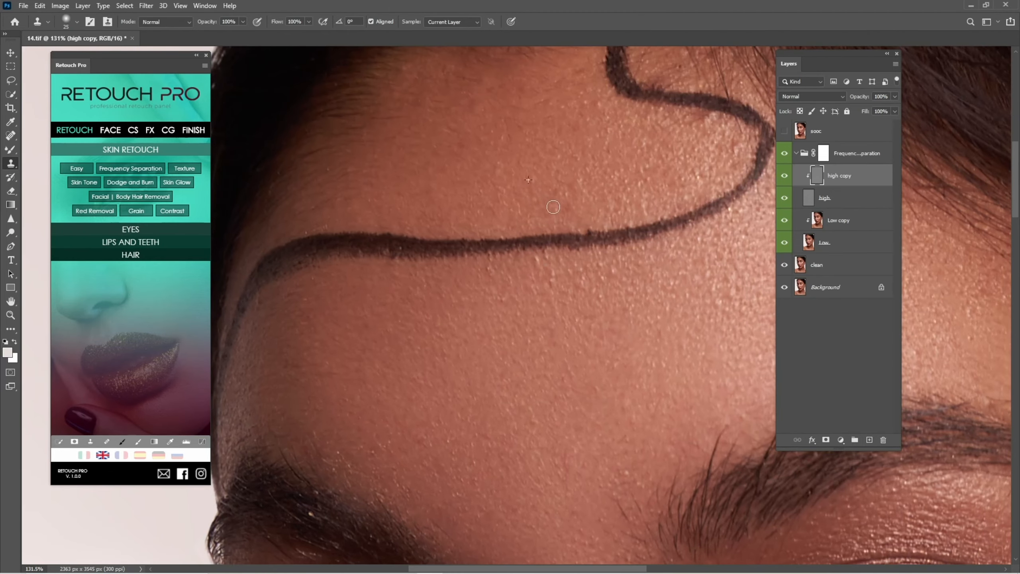
{"action": "scroll", "coordinate": [553, 179], "scroll_direction": "down", "scroll_amount": 3}
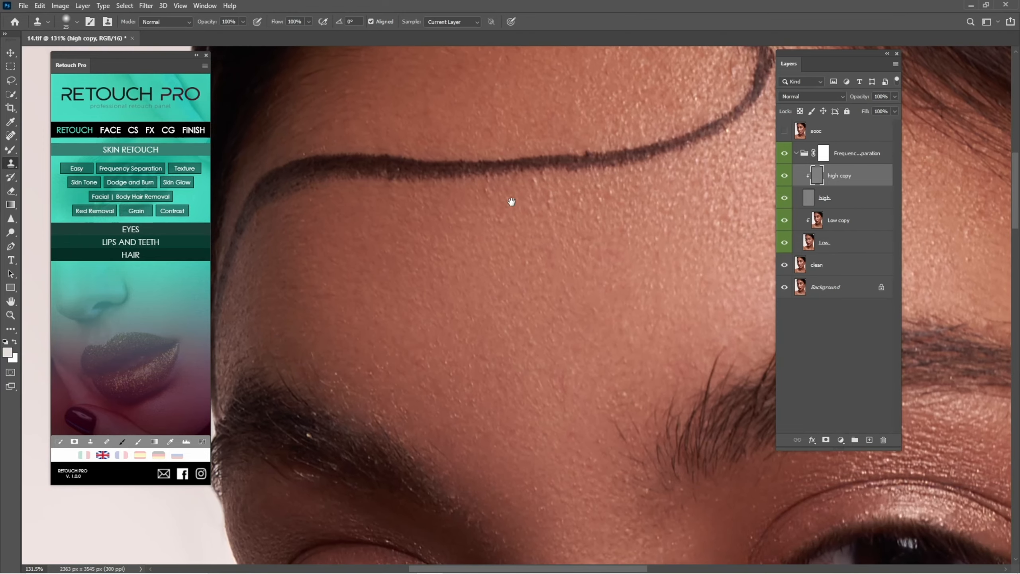
{"action": "left_click_drag", "start_coordinate": [534, 178], "coordinate": [534, 183]}
{"action": "mouse_move", "coordinate": [547, 196]}
{"action": "left_mouse_down"}
{"action": "mouse_move", "coordinate": [546, 217]}
{"action": "mouse_move", "coordinate": [525, 242]}
{"action": "left_mouse_up"}
{"action": "left_click", "coordinate": [432, 215], "text": "alt"}
{"action": "mouse_move", "coordinate": [489, 356]}
{"action": "left_mouse_down"}
{"action": "mouse_move", "coordinate": [479, 236]}
{"action": "mouse_move", "coordinate": [452, 269]}
{"action": "left_mouse_up"}
{"action": "left_click_drag", "start_coordinate": [509, 294], "coordinate": [494, 208]}
{"action": "left_click", "coordinate": [557, 192], "text": "alt"}
{"action": "left_click_drag", "start_coordinate": [554, 245], "coordinate": [522, 263]}
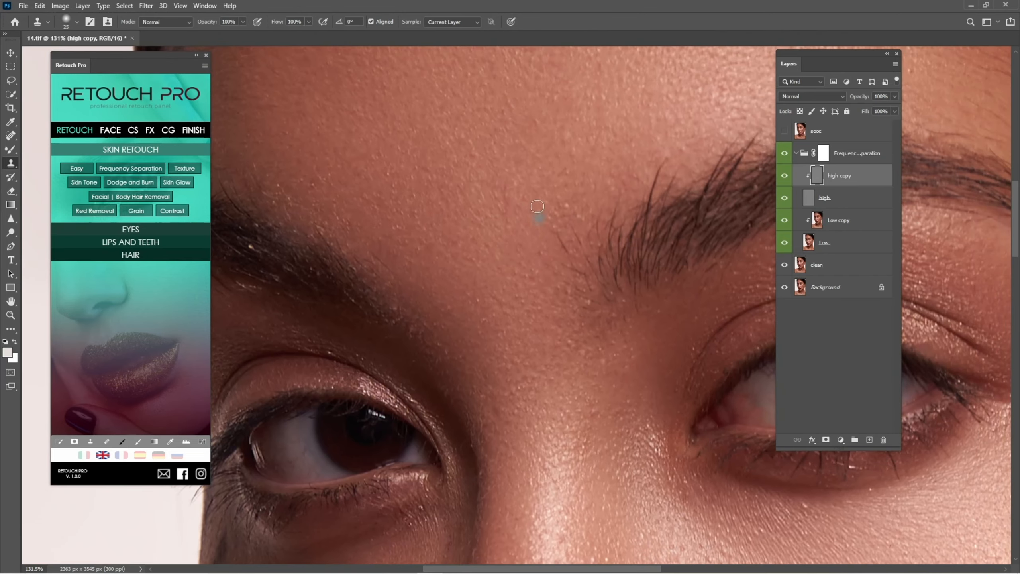
Switch to the Spot Healing Brush and remove the small bumps between the eyebrows.
{"action": "key", "text": "j"}
{"action": "left_click_drag", "start_coordinate": [507, 186], "coordinate": [513, 228]}
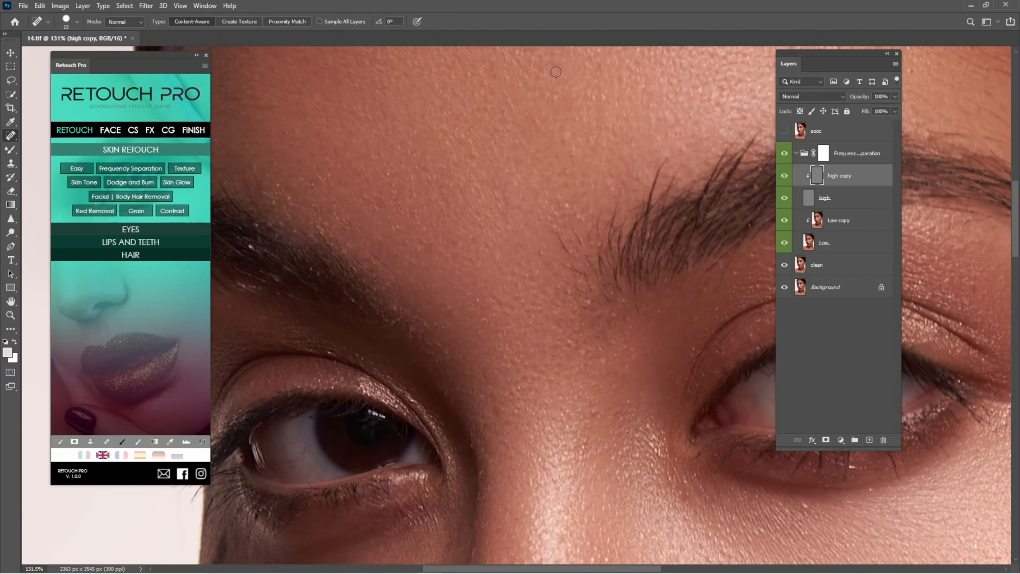
{"action": "right_click", "coordinate": [11, 136]}
{"action": "left_click", "coordinate": [43, 137]}
{"action": "left_click_drag", "start_coordinate": [560, 214], "coordinate": [570, 194]}
Heal the small bumps above the outer eyebrow near the edge of the face at brush size 10.
{"action": "left_click_drag", "start_coordinate": [440, 264], "coordinate": [580, 194]}
{"action": "left_click_drag", "start_coordinate": [413, 176], "coordinate": [468, 283]}
{"action": "mouse_move", "coordinate": [443, 231]}
{"action": "left_mouse_down"}
{"action": "mouse_move", "coordinate": [452, 244]}
{"action": "mouse_move", "coordinate": [455, 233]}
{"action": "left_mouse_up"}
{"action": "left_click_drag", "start_coordinate": [457, 224], "coordinate": [455, 217]}
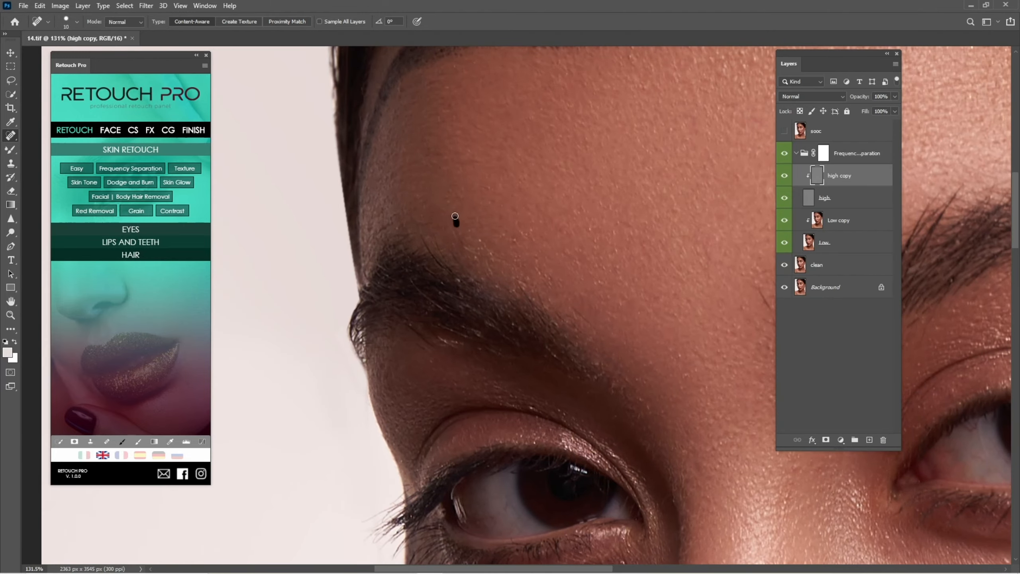
{"action": "left_click_drag", "start_coordinate": [510, 289], "coordinate": [468, 289]}
Clone clean texture over the cheek between the eye and the drawn lines with the Clone Stamp at size 25.
{"action": "left_click_drag", "start_coordinate": [542, 319], "coordinate": [461, 188]}
{"action": "left_click_drag", "start_coordinate": [507, 248], "coordinate": [497, 151]}
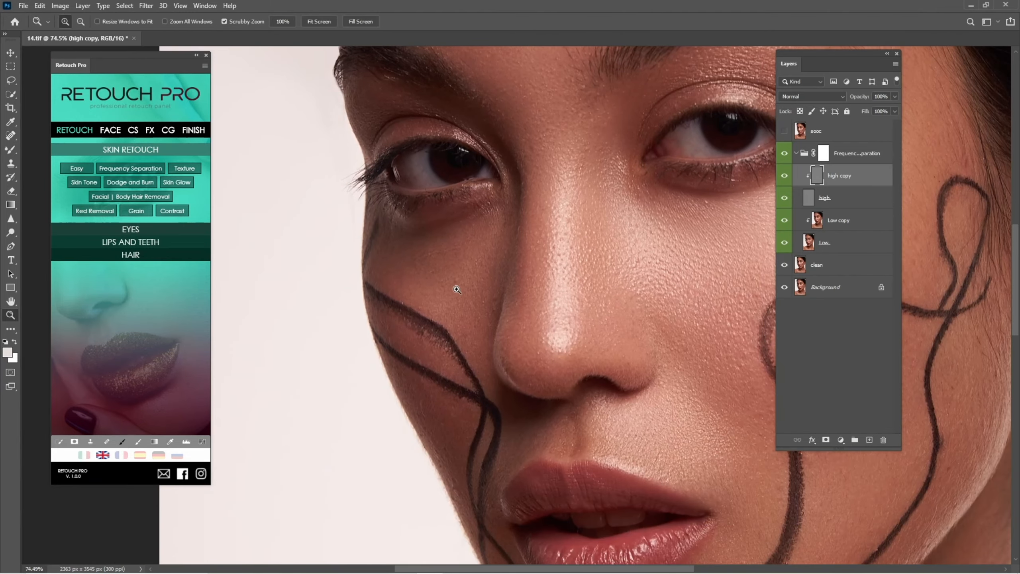
{"action": "left_click_drag", "start_coordinate": [456, 289], "coordinate": [512, 300]}
{"action": "key", "text": "s"}
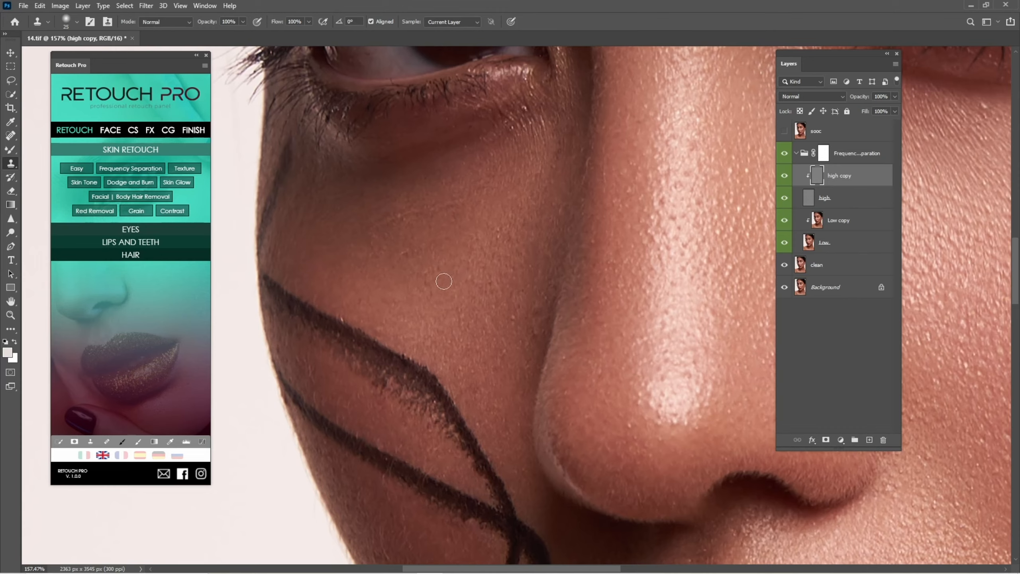
{"action": "left_click", "coordinate": [446, 326], "text": "alt"}
{"action": "left_click", "coordinate": [429, 276]}
{"action": "left_click", "coordinate": [435, 301], "text": "alt"}
{"action": "left_click", "coordinate": [402, 253]}
{"action": "left_click_drag", "start_coordinate": [451, 241], "coordinate": [457, 259]}
Clone smooth texture over the fine lines under the eye and the bumps beside the nose.
{"action": "left_click", "coordinate": [457, 226], "text": "alt"}
{"action": "mouse_move", "coordinate": [441, 201]}
{"action": "left_mouse_down"}
{"action": "mouse_move", "coordinate": [381, 226]}
{"action": "mouse_move", "coordinate": [381, 243]}
{"action": "left_mouse_up"}
{"action": "left_click", "coordinate": [399, 265], "text": "alt"}
{"action": "left_click", "coordinate": [496, 262], "text": "alt"}
{"action": "left_click_drag", "start_coordinate": [514, 323], "coordinate": [508, 323]}
{"action": "left_click_drag", "start_coordinate": [515, 261], "coordinate": [519, 314]}
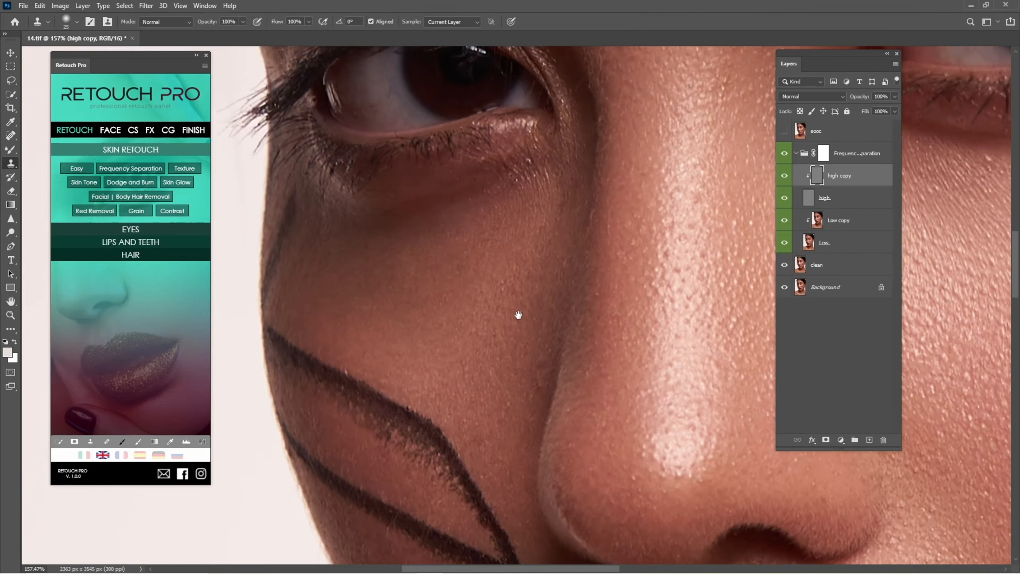
{"action": "left_click", "coordinate": [461, 296], "text": "alt"}
{"action": "left_click", "coordinate": [500, 285]}
{"action": "left_click", "coordinate": [523, 302]}
Remove the texture bumps along the nose bridge with the Spot Healing Brush.
{"action": "mouse_move", "coordinate": [458, 352]}
{"action": "left_mouse_down"}
{"action": "mouse_move", "coordinate": [490, 375]}
{"action": "mouse_move", "coordinate": [433, 276]}
{"action": "left_mouse_up"}
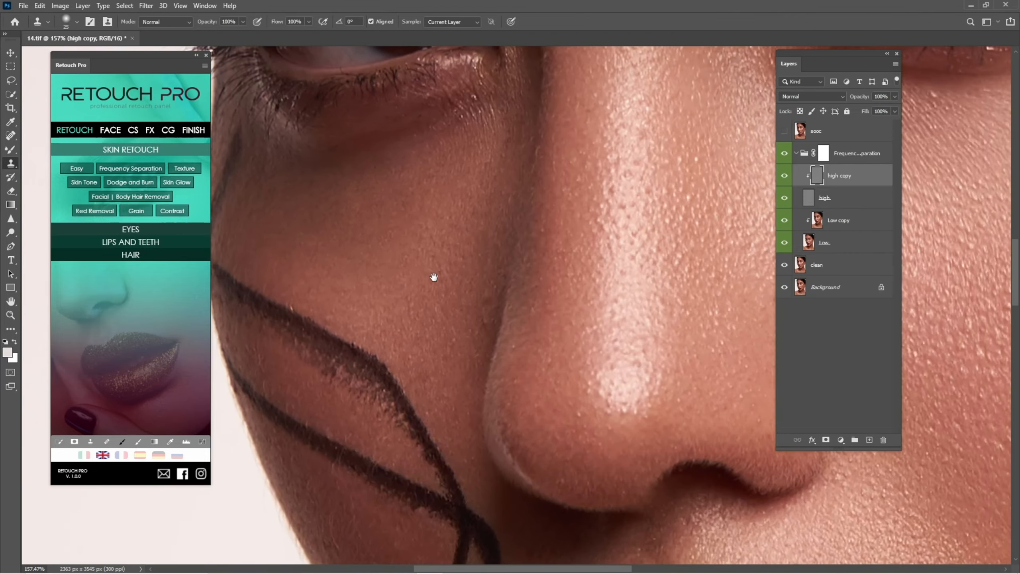
{"action": "key", "text": "j"}
{"action": "left_click_drag", "start_coordinate": [555, 245], "coordinate": [554, 241]}
{"action": "mouse_move", "coordinate": [546, 171]}
{"action": "left_mouse_down"}
{"action": "mouse_move", "coordinate": [549, 239]}
{"action": "mouse_move", "coordinate": [564, 281]}
{"action": "mouse_move", "coordinate": [549, 197]}
{"action": "left_mouse_up"}
{"action": "left_click_drag", "start_coordinate": [569, 232], "coordinate": [579, 259]}
{"action": "mouse_move", "coordinate": [585, 245]}
{"action": "left_mouse_down"}
{"action": "mouse_move", "coordinate": [592, 196]}
{"action": "mouse_move", "coordinate": [580, 194]}
{"action": "left_mouse_up"}
{"action": "left_click_drag", "start_coordinate": [590, 178], "coordinate": [594, 171]}
Heal the texture bumps along the side of the nose and the cheek beside it with the Spot Healing Brush.
{"action": "left_click_drag", "start_coordinate": [630, 213], "coordinate": [519, 229]}
{"action": "left_click_drag", "start_coordinate": [606, 268], "coordinate": [555, 254]}
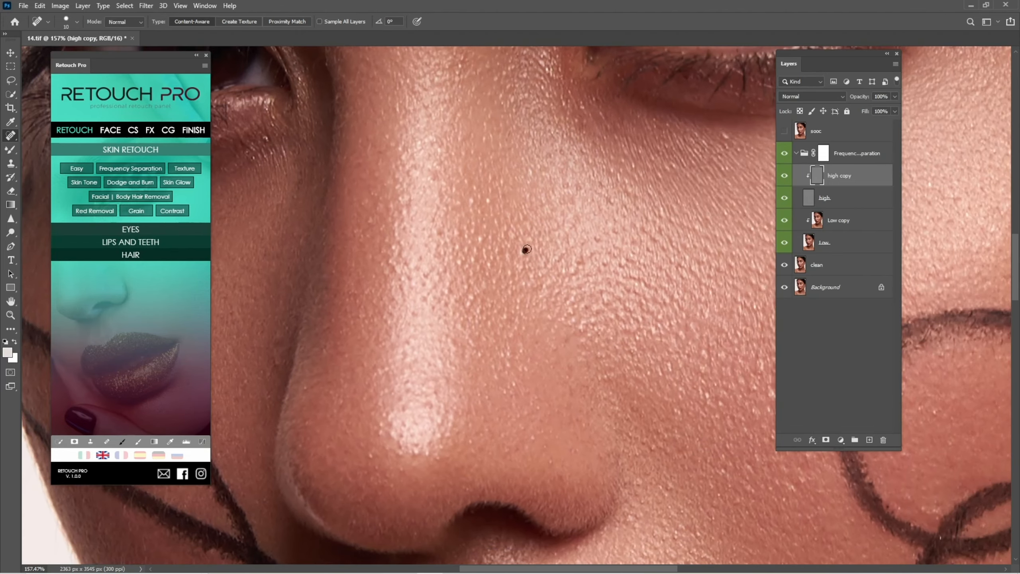
{"action": "mouse_move", "coordinate": [440, 188]}
{"action": "left_mouse_down"}
{"action": "mouse_move", "coordinate": [487, 249]}
{"action": "mouse_move", "coordinate": [478, 229]}
{"action": "left_mouse_up"}
{"action": "mouse_move", "coordinate": [491, 286]}
{"action": "left_mouse_down"}
{"action": "mouse_move", "coordinate": [486, 294]}
{"action": "mouse_move", "coordinate": [486, 243]}
{"action": "left_mouse_up"}
{"action": "mouse_move", "coordinate": [613, 218]}
{"action": "left_mouse_down"}
{"action": "mouse_move", "coordinate": [561, 225]}
{"action": "mouse_move", "coordinate": [494, 269]}
{"action": "mouse_move", "coordinate": [489, 261]}
{"action": "left_mouse_up"}
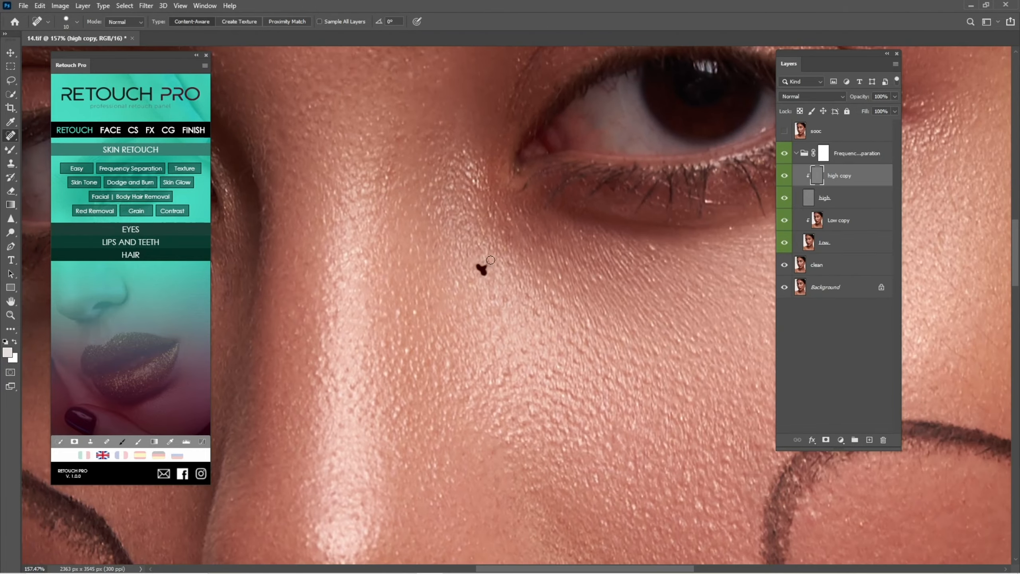
Heal the rough texture spots below the inner eye corner and across the upper cheek at brush size 10.
{"action": "left_click_drag", "start_coordinate": [581, 268], "coordinate": [495, 258]}
{"action": "left_click_drag", "start_coordinate": [562, 244], "coordinate": [568, 311]}
{"action": "left_click", "coordinate": [617, 150]}
{"action": "mouse_move", "coordinate": [613, 206]}
{"action": "left_mouse_down"}
{"action": "mouse_move", "coordinate": [630, 197]}
{"action": "mouse_move", "coordinate": [633, 175]}
{"action": "mouse_move", "coordinate": [578, 264]}
{"action": "left_mouse_up"}
{"action": "left_click_drag", "start_coordinate": [563, 181], "coordinate": [593, 177]}
{"action": "left_click_drag", "start_coordinate": [592, 171], "coordinate": [593, 239]}
{"action": "left_click_drag", "start_coordinate": [514, 207], "coordinate": [558, 270]}
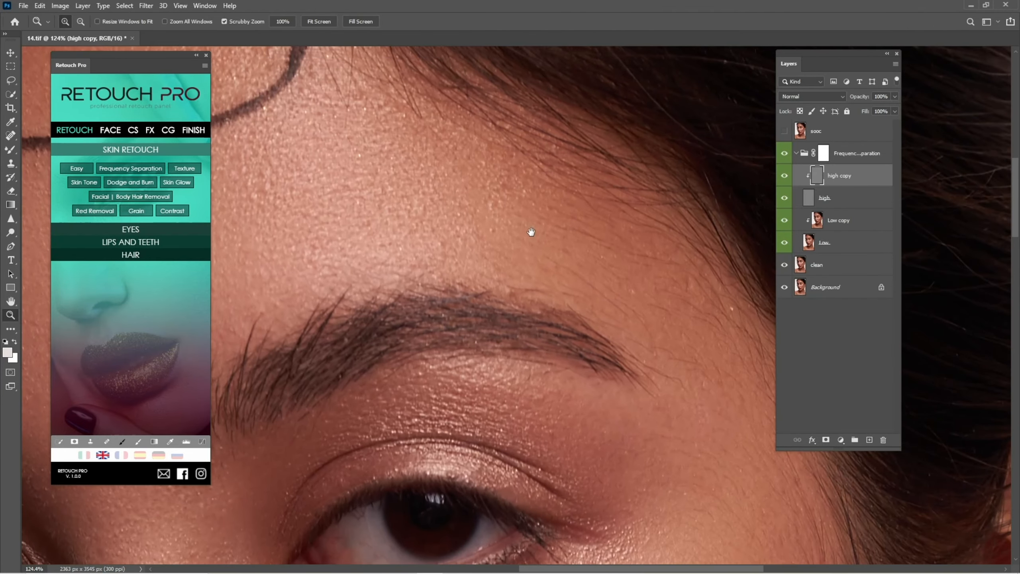
Clone clean skin texture over the forehead above the outer eyebrow with the Clone Stamp at size 25.
{"action": "left_click_drag", "start_coordinate": [531, 232], "coordinate": [560, 263]}
{"action": "key", "text": "s"}
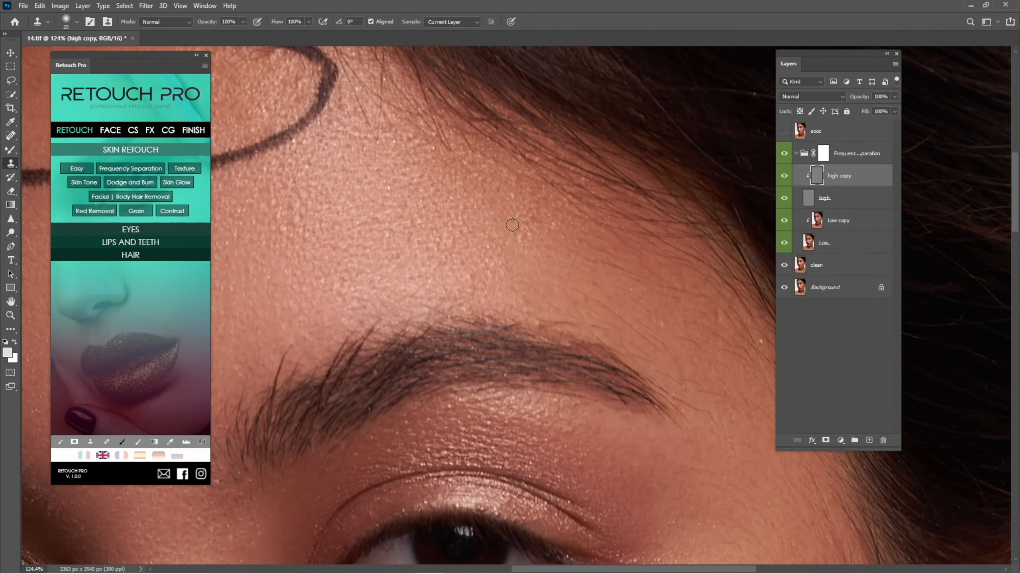
{"action": "mouse_move", "coordinate": [500, 238]}
{"action": "left_mouse_down"}
{"action": "mouse_move", "coordinate": [519, 252]}
{"action": "mouse_move", "coordinate": [505, 272]}
{"action": "mouse_move", "coordinate": [520, 234]}
{"action": "left_mouse_up"}
{"action": "left_click", "coordinate": [499, 235], "text": "alt"}
{"action": "left_click_drag", "start_coordinate": [474, 286], "coordinate": [562, 249]}
{"action": "left_click_drag", "start_coordinate": [562, 247], "coordinate": [522, 208]}
{"action": "left_click_drag", "start_coordinate": [504, 154], "coordinate": [563, 256]}
Heal the small bumps on the forehead between the drawn line's curve and the eyebrow with the Spot Healing Brush.
{"action": "key", "text": "j"}
{"action": "left_click_drag", "start_coordinate": [533, 200], "coordinate": [527, 255]}
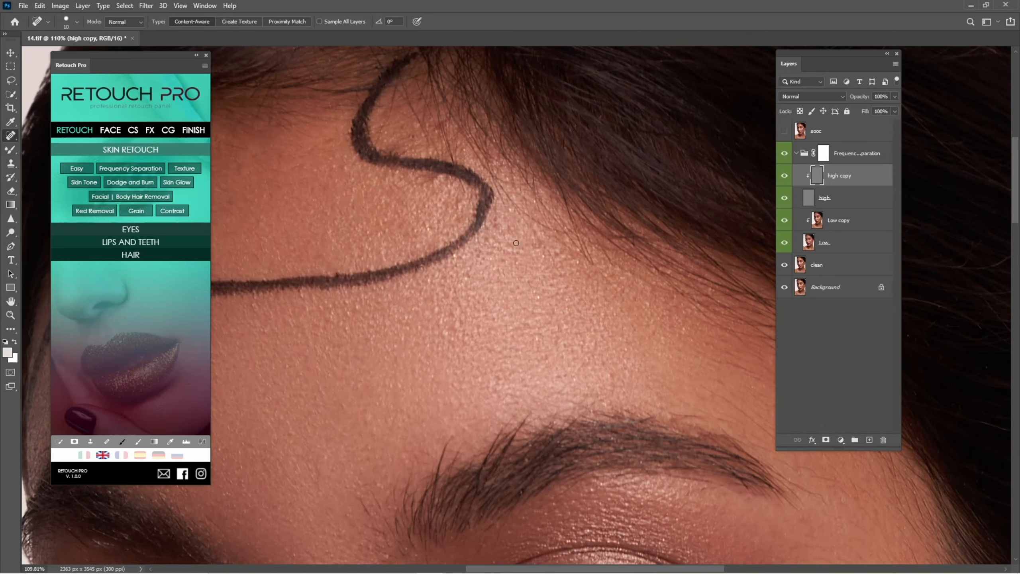
{"action": "left_click_drag", "start_coordinate": [478, 232], "coordinate": [483, 251]}
{"action": "left_click_drag", "start_coordinate": [466, 204], "coordinate": [492, 266]}
{"action": "left_click_drag", "start_coordinate": [488, 252], "coordinate": [483, 236]}
{"action": "left_click_drag", "start_coordinate": [473, 197], "coordinate": [471, 186]}
Heal the remaining bumps on the forehead around and below the long drawn line.
{"action": "left_click_drag", "start_coordinate": [448, 257], "coordinate": [547, 185]}
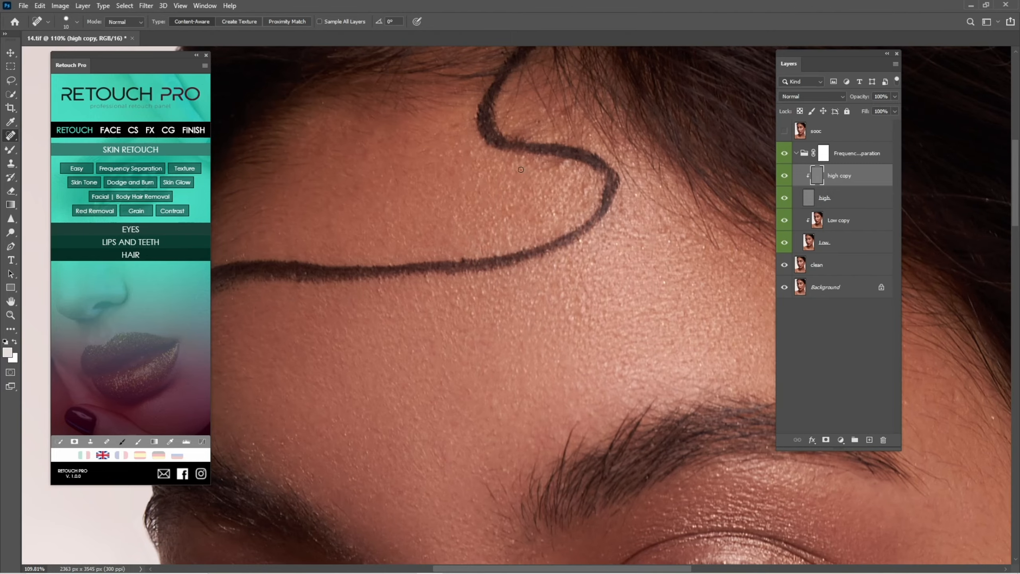
{"action": "left_click_drag", "start_coordinate": [455, 212], "coordinate": [574, 198]}
{"action": "left_click_drag", "start_coordinate": [479, 306], "coordinate": [479, 279]}
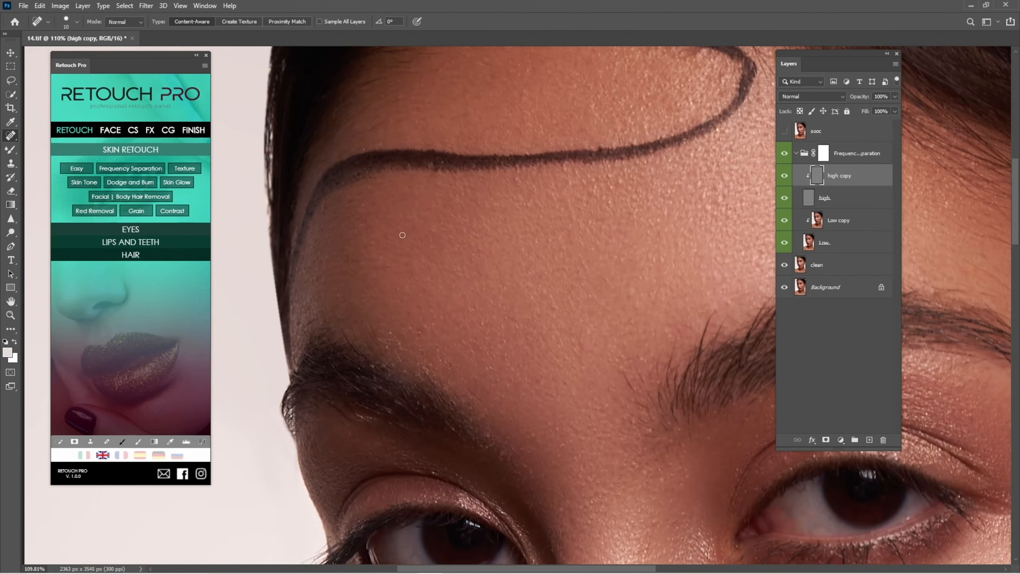
{"action": "left_click_drag", "start_coordinate": [373, 167], "coordinate": [396, 224]}
{"action": "scroll", "coordinate": [406, 241], "scroll_direction": "down", "scroll_amount": 10}
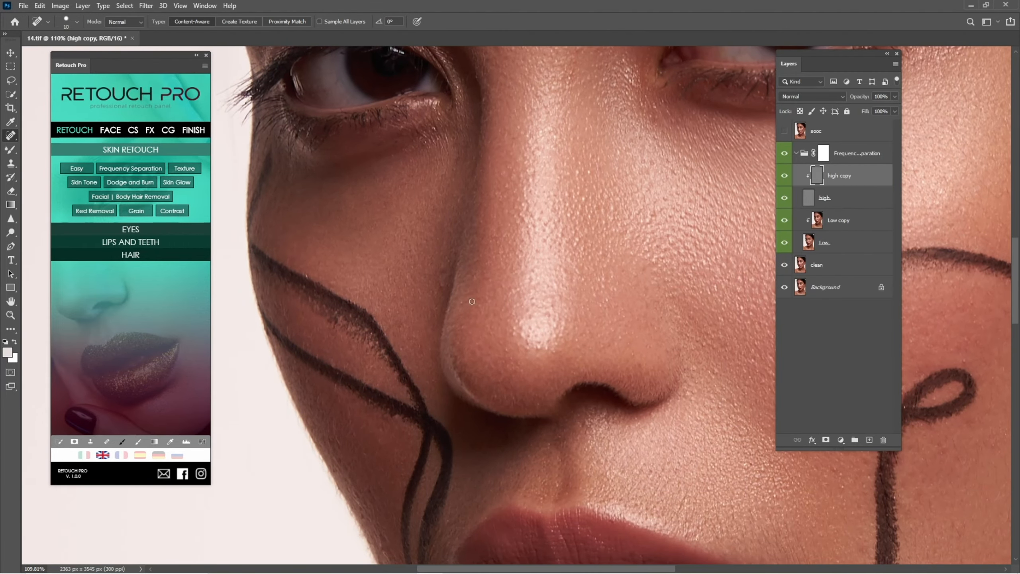
Heal the texture spots on the side of the nose, the nostril and the skin beside the upper lip.
{"action": "mouse_move", "coordinate": [472, 302]}
{"action": "left_mouse_down"}
{"action": "mouse_move", "coordinate": [505, 345]}
{"action": "mouse_move", "coordinate": [474, 314]}
{"action": "left_mouse_up"}
{"action": "left_click_drag", "start_coordinate": [499, 376], "coordinate": [436, 213]}
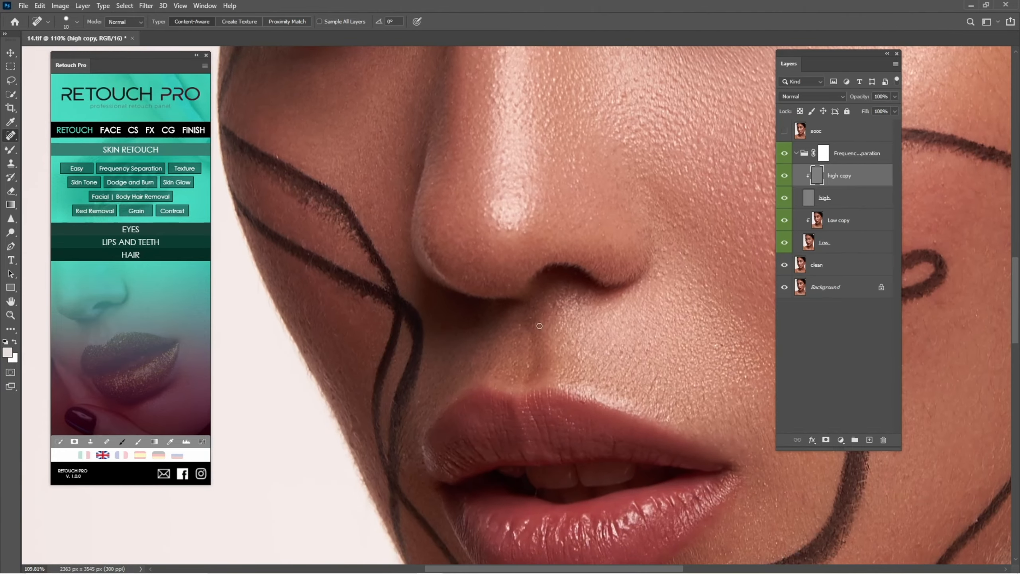
{"action": "left_click_drag", "start_coordinate": [564, 329], "coordinate": [499, 369]}
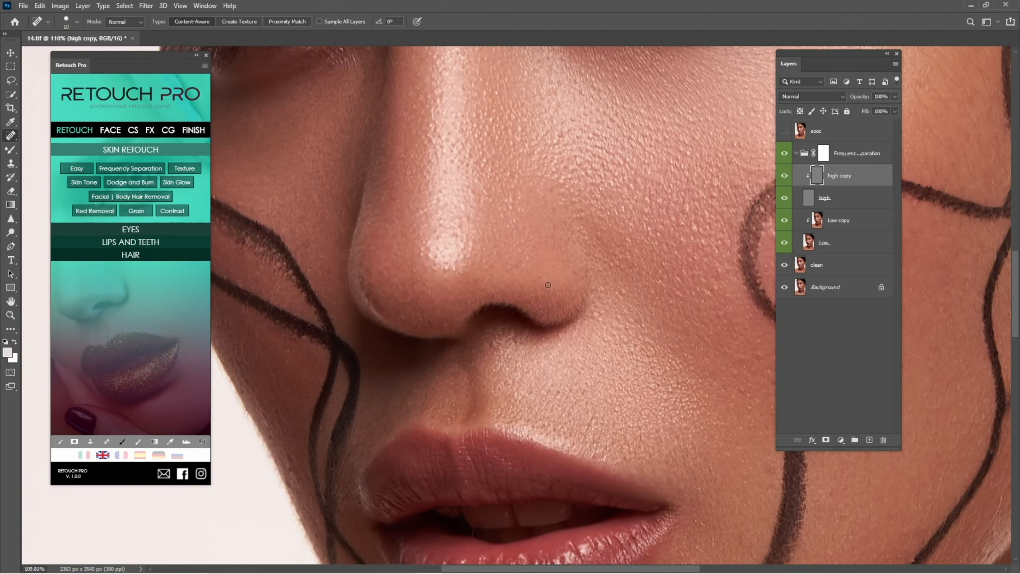
{"action": "left_click_drag", "start_coordinate": [539, 271], "coordinate": [544, 281]}
{"action": "left_click_drag", "start_coordinate": [621, 370], "coordinate": [548, 268]}
{"action": "left_click_drag", "start_coordinate": [620, 266], "coordinate": [615, 256]}
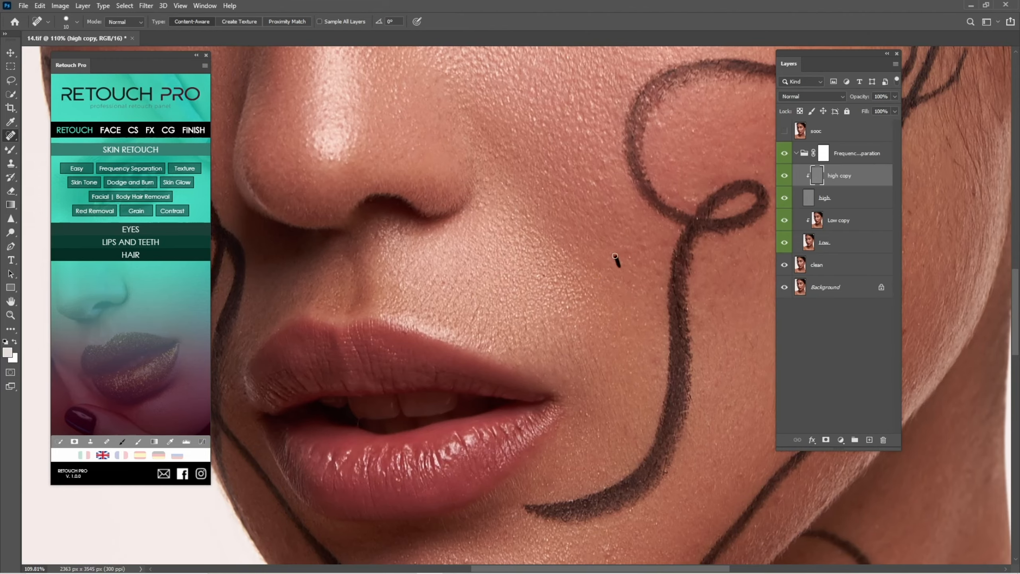
Heal the bumps on the cheek between the nose, the drawn loop and the outer eye.
{"action": "left_click_drag", "start_coordinate": [666, 152], "coordinate": [659, 255]}
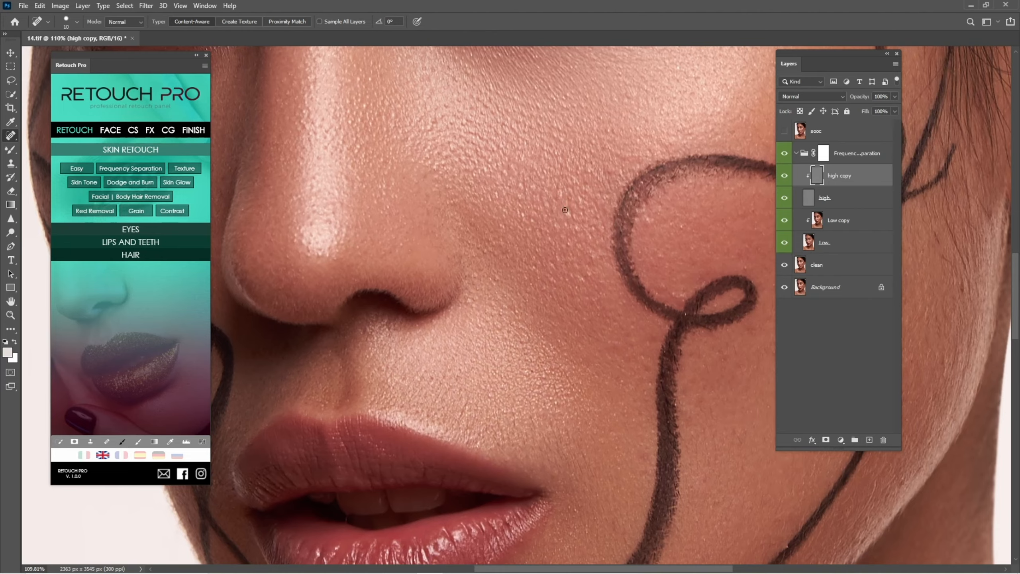
{"action": "mouse_move", "coordinate": [628, 129]}
{"action": "left_mouse_down"}
{"action": "mouse_move", "coordinate": [594, 232]}
{"action": "mouse_move", "coordinate": [627, 225]}
{"action": "mouse_move", "coordinate": [608, 282]}
{"action": "left_mouse_up"}
{"action": "left_click", "coordinate": [618, 289]}
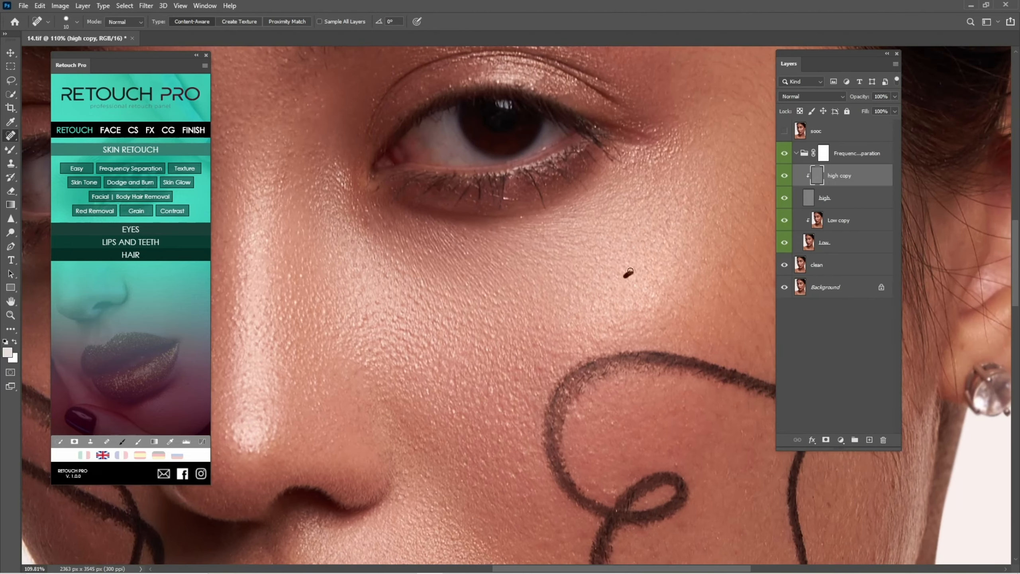
{"action": "left_click_drag", "start_coordinate": [689, 224], "coordinate": [598, 252]}
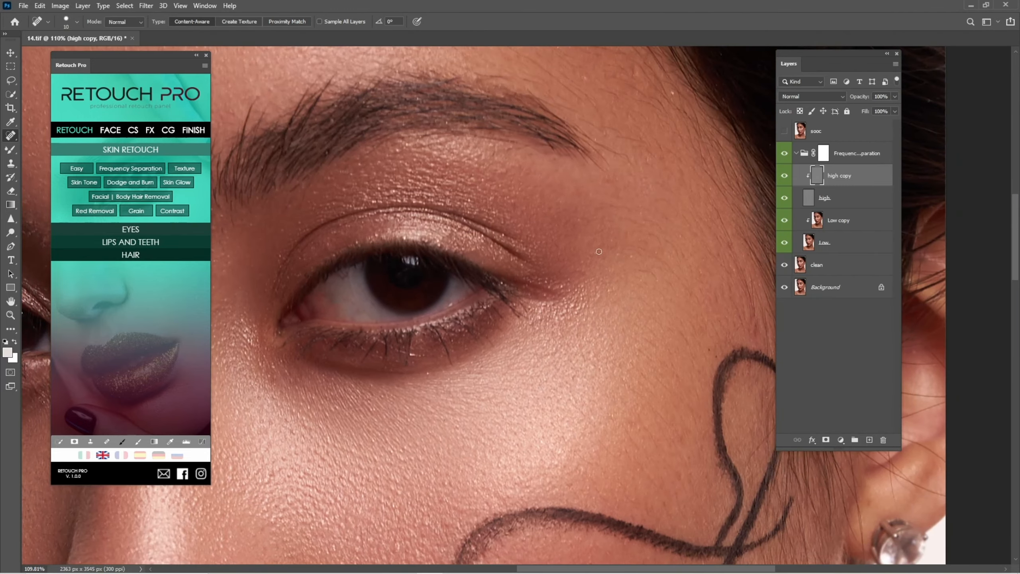
Heal stray texture spots around the outer eye and cheek, and inspect the lips up close.
{"action": "left_click_drag", "start_coordinate": [515, 205], "coordinate": [567, 139]}
{"action": "left_click_drag", "start_coordinate": [347, 383], "coordinate": [516, 216]}
{"action": "left_click_drag", "start_coordinate": [413, 479], "coordinate": [478, 202]}
{"action": "mouse_move", "coordinate": [556, 360]}
{"action": "left_mouse_down"}
{"action": "mouse_move", "coordinate": [553, 261]}
{"action": "mouse_move", "coordinate": [538, 298]}
{"action": "left_mouse_up"}
{"action": "scroll", "coordinate": [558, 289], "scroll_direction": "up", "scroll_amount": 8}
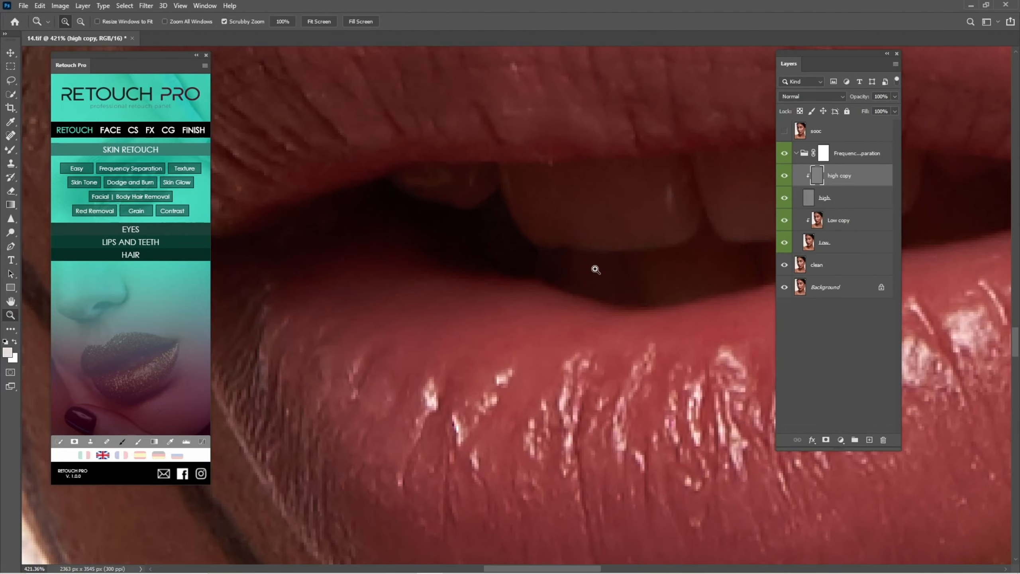
{"action": "scroll", "coordinate": [595, 269], "scroll_direction": "down", "scroll_amount": 8}
{"action": "scroll", "coordinate": [593, 363], "scroll_direction": "down", "scroll_amount": 3}
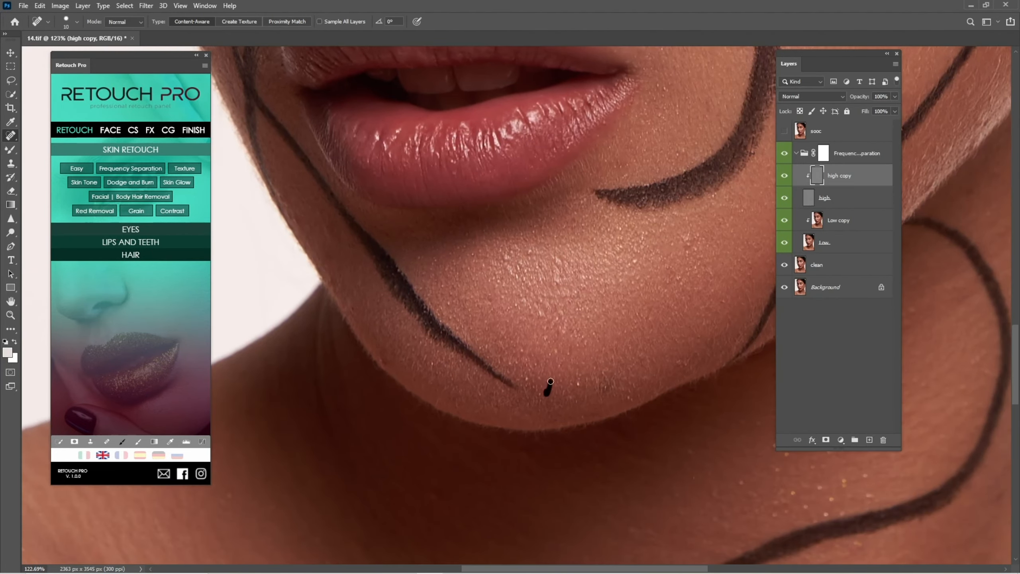
Heal the spots on the chin and upper neck, enlarging the Spot Healing Brush to size 20 for the neck.
{"action": "scroll", "coordinate": [577, 385], "scroll_direction": "down", "scroll_amount": 5}
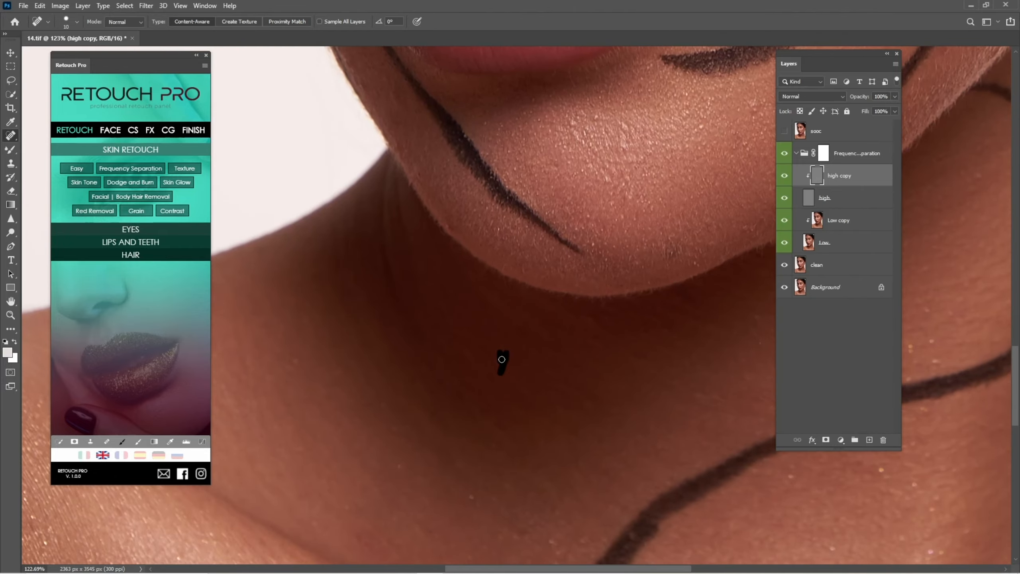
{"action": "scroll", "coordinate": [476, 437], "scroll_direction": "down", "scroll_amount": 5}
{"action": "left_click_drag", "start_coordinate": [477, 437], "coordinate": [494, 363]}
{"action": "left_click_drag", "start_coordinate": [494, 364], "coordinate": [565, 332]}
{"action": "key", "text": "bracketright"}
{"action": "key", "text": "bracketright"}
{"action": "left_click", "coordinate": [533, 341]}
{"action": "left_click_drag", "start_coordinate": [442, 263], "coordinate": [538, 333]}
{"action": "left_click_drag", "start_coordinate": [474, 267], "coordinate": [485, 259]}
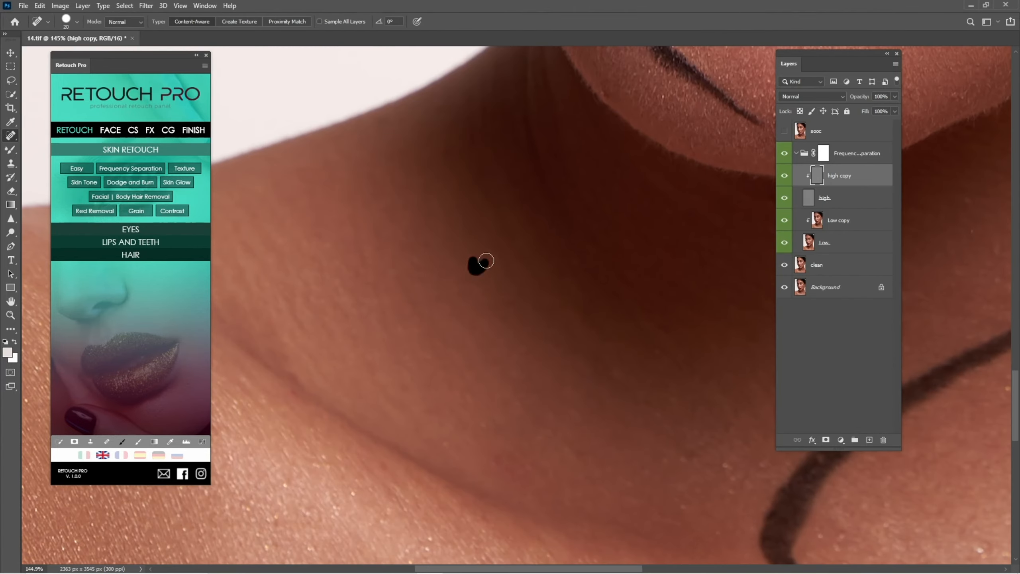
Heal the remaining skin spots across the neck and shoulder at brush size 20.
{"action": "left_click_drag", "start_coordinate": [603, 401], "coordinate": [551, 402]}
{"action": "mouse_move", "coordinate": [550, 402]}
{"action": "left_mouse_down"}
{"action": "mouse_move", "coordinate": [538, 263]}
{"action": "mouse_move", "coordinate": [522, 280]}
{"action": "left_mouse_up"}
{"action": "left_click_drag", "start_coordinate": [527, 341], "coordinate": [561, 232]}
{"action": "left_click_drag", "start_coordinate": [485, 349], "coordinate": [485, 359]}
{"action": "left_click_drag", "start_coordinate": [549, 347], "coordinate": [558, 341]}
{"action": "left_click_drag", "start_coordinate": [386, 278], "coordinate": [545, 318]}
{"action": "left_click", "coordinate": [387, 314]}
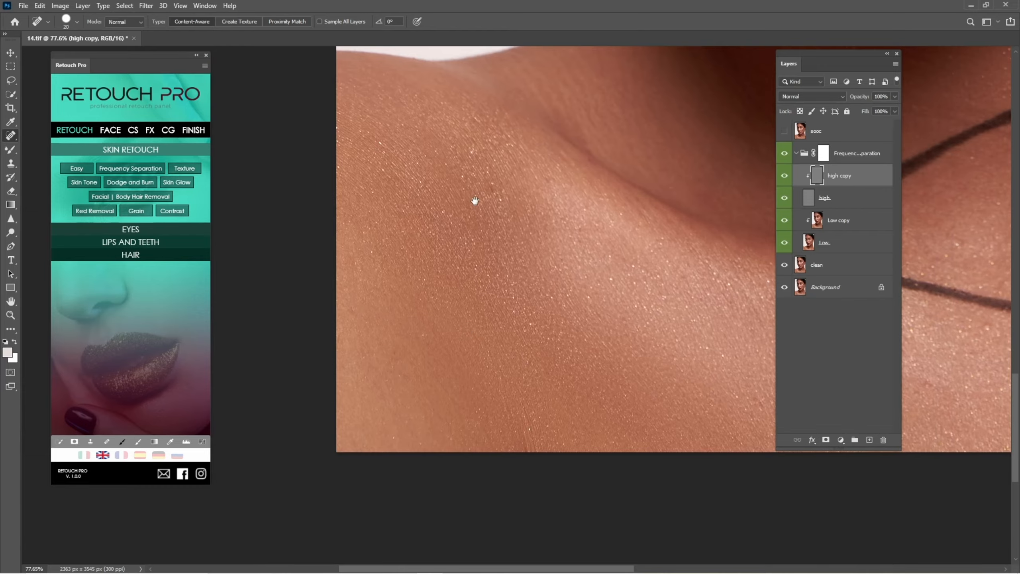
{"action": "left_click_drag", "start_coordinate": [474, 199], "coordinate": [443, 385]}
{"action": "left_click_drag", "start_coordinate": [755, 141], "coordinate": [539, 326]}
{"action": "scroll", "coordinate": [539, 326], "scroll_direction": "up", "scroll_amount": 5}
Clone clean texture over the rough skin on the chin and beside the mouth with the Clone Stamp at size 25.
{"action": "key", "text": "s"}
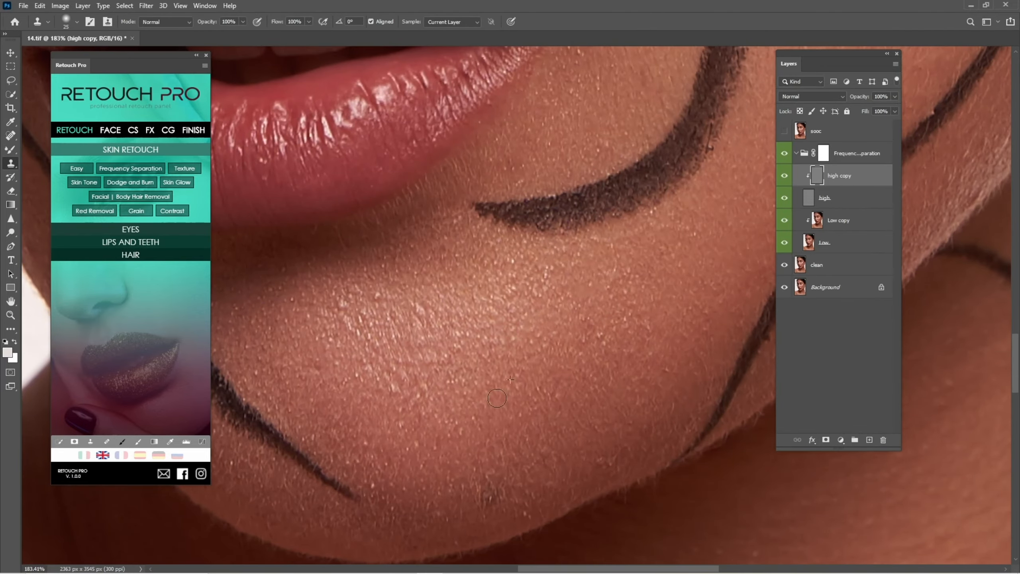
{"action": "left_click", "coordinate": [494, 185], "text": "alt"}
{"action": "left_click", "coordinate": [407, 339], "text": "alt"}
{"action": "mouse_move", "coordinate": [386, 302]}
{"action": "left_mouse_down"}
{"action": "mouse_move", "coordinate": [357, 321]}
{"action": "mouse_move", "coordinate": [438, 303]}
{"action": "left_mouse_up"}
{"action": "left_click_drag", "start_coordinate": [659, 277], "coordinate": [547, 288]}
{"action": "left_click", "coordinate": [561, 285], "text": "alt"}
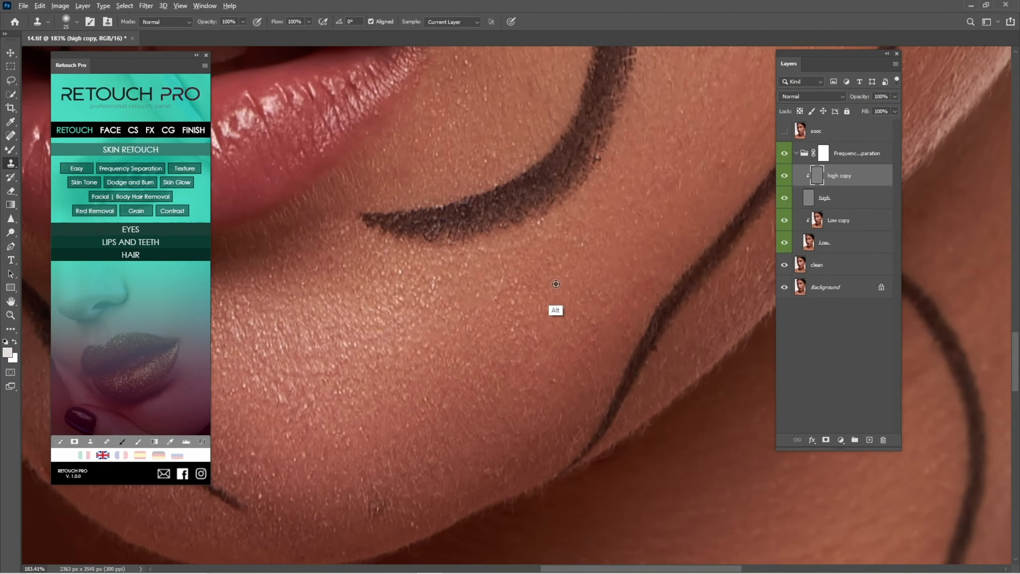
{"action": "left_click", "coordinate": [487, 303]}
{"action": "left_click_drag", "start_coordinate": [724, 110], "coordinate": [589, 259]}
{"action": "left_click", "coordinate": [589, 258], "text": "alt"}
{"action": "left_click_drag", "start_coordinate": [558, 203], "coordinate": [591, 328]}
{"action": "left_click", "coordinate": [442, 231]}
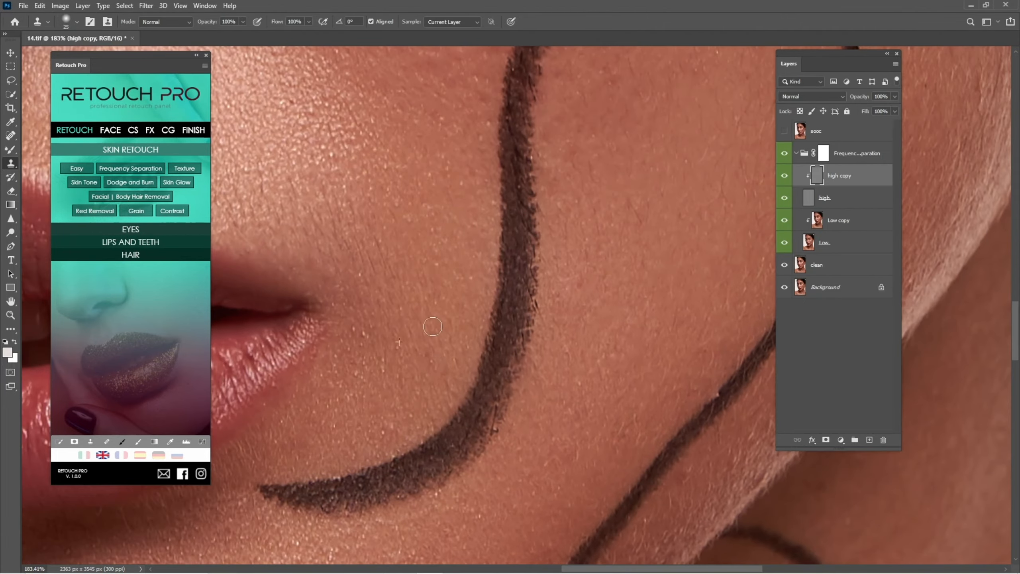
Heal the blemishes on the cheek around the drawn lines with the Spot Healing Brush at size 20.
{"action": "key", "text": "z"}
{"action": "left_click_drag", "start_coordinate": [590, 160], "coordinate": [566, 160]}
{"action": "mouse_move", "coordinate": [571, 155]}
{"action": "left_mouse_down"}
{"action": "mouse_move", "coordinate": [577, 282]}
{"action": "mouse_move", "coordinate": [458, 442]}
{"action": "left_mouse_up"}
{"action": "key", "text": "j"}
{"action": "left_click_drag", "start_coordinate": [400, 220], "coordinate": [412, 235]}
{"action": "mouse_move", "coordinate": [542, 158]}
{"action": "left_mouse_down"}
{"action": "mouse_move", "coordinate": [496, 290]}
{"action": "mouse_move", "coordinate": [491, 349]}
{"action": "left_mouse_up"}
{"action": "left_click_drag", "start_coordinate": [583, 318], "coordinate": [573, 322]}
{"action": "left_click_drag", "start_coordinate": [623, 140], "coordinate": [613, 228]}
{"action": "left_click", "coordinate": [620, 223]}
Heal the small spots on the temple and outer cheek around the drawn loop at brush size 10.
{"action": "key", "text": "bracketleft"}
{"action": "key", "text": "bracketleft"}
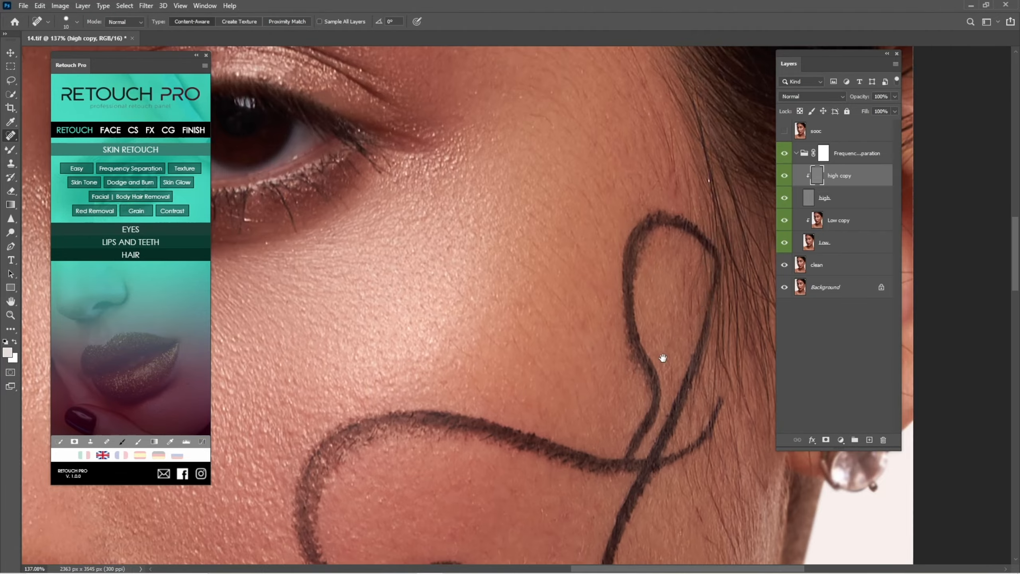
{"action": "left_click_drag", "start_coordinate": [664, 359], "coordinate": [634, 205]}
{"action": "left_click_drag", "start_coordinate": [653, 308], "coordinate": [658, 316]}
{"action": "mouse_move", "coordinate": [685, 388]}
{"action": "left_mouse_down"}
{"action": "mouse_move", "coordinate": [677, 381]}
{"action": "mouse_move", "coordinate": [703, 425]}
{"action": "mouse_move", "coordinate": [634, 391]}
{"action": "left_mouse_up"}
Heal the leftover bumps on the bright part of the forehead above the eyebrow.
{"action": "key", "text": "z"}
{"action": "mouse_move", "coordinate": [362, 89]}
{"action": "left_mouse_down"}
{"action": "mouse_move", "coordinate": [573, 402]}
{"action": "mouse_move", "coordinate": [600, 522]}
{"action": "left_mouse_up"}
{"action": "key", "text": "j"}
{"action": "left_click_drag", "start_coordinate": [530, 246], "coordinate": [534, 241]}
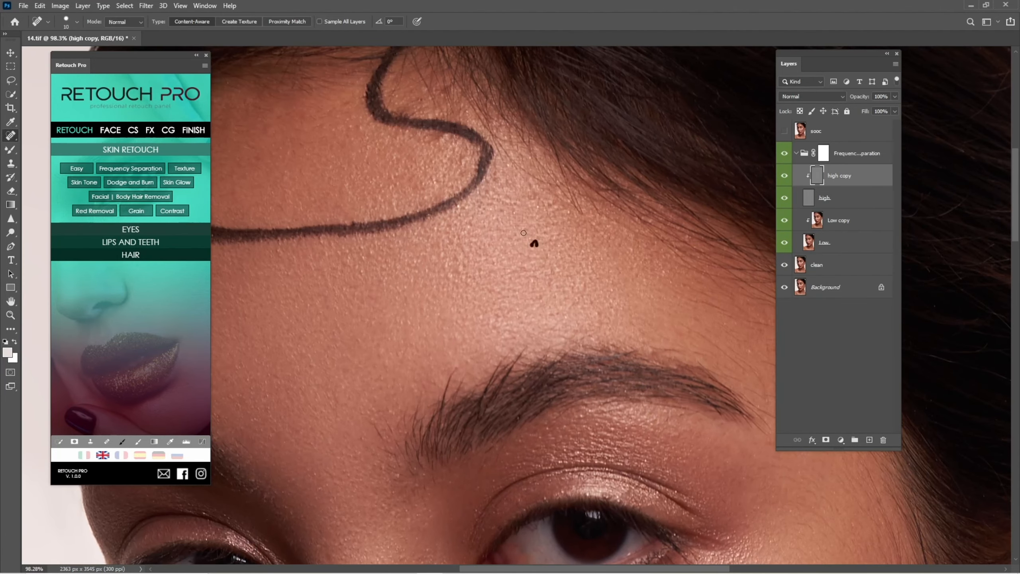
{"action": "mouse_move", "coordinate": [314, 196]}
{"action": "left_mouse_down"}
{"action": "mouse_move", "coordinate": [507, 245]}
{"action": "mouse_move", "coordinate": [475, 242]}
{"action": "left_mouse_up"}
{"action": "key", "text": "s"}
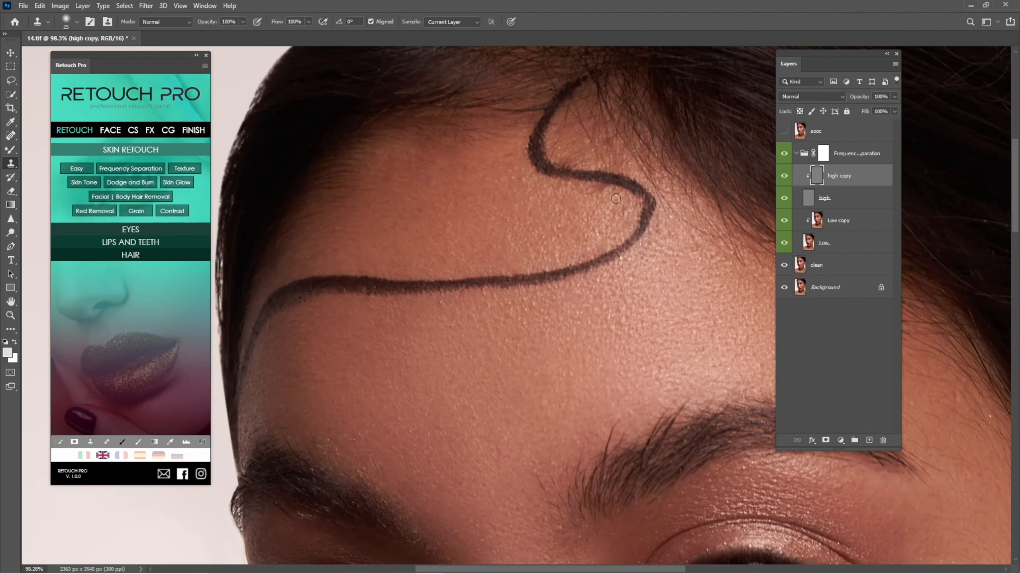
{"action": "left_click_drag", "start_coordinate": [438, 510], "coordinate": [515, 326]}
Heal the last texture spots on the lower forehead and around the eyebrows and eyelids.
{"action": "key", "text": "j"}
{"action": "mouse_move", "coordinate": [624, 277]}
{"action": "left_mouse_down"}
{"action": "mouse_move", "coordinate": [630, 295]}
{"action": "mouse_move", "coordinate": [581, 246]}
{"action": "left_mouse_up"}
{"action": "key", "text": "s"}
{"action": "left_click_drag", "start_coordinate": [602, 308], "coordinate": [495, 270]}
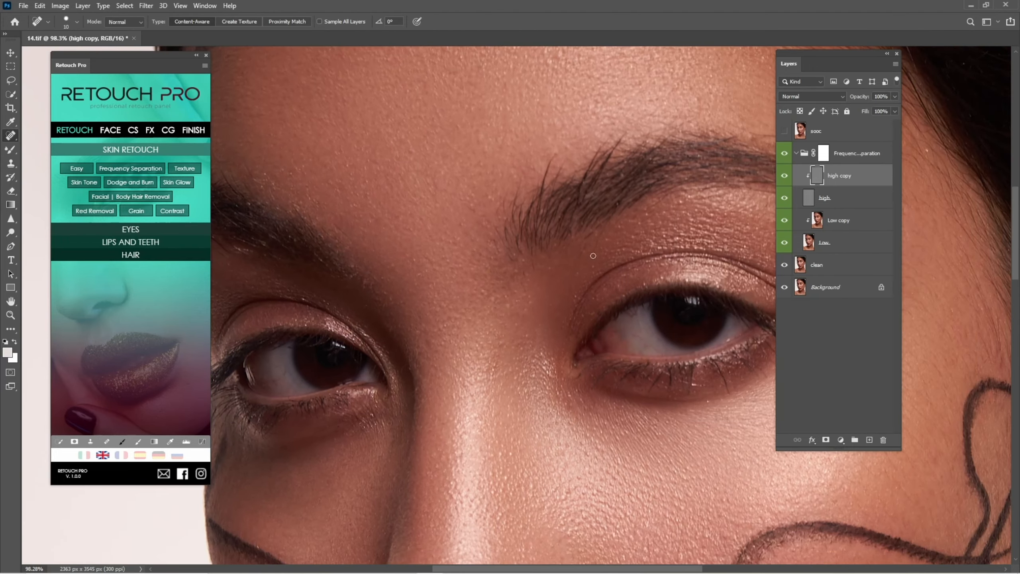
{"action": "key", "text": "j"}
{"action": "left_click_drag", "start_coordinate": [669, 220], "coordinate": [601, 247]}
{"action": "left_click_drag", "start_coordinate": [359, 302], "coordinate": [428, 249]}
{"action": "key", "text": "s"}
Compare the whole portrait with and without the frequency separation group.
{"action": "key", "text": "ctrl+0"}
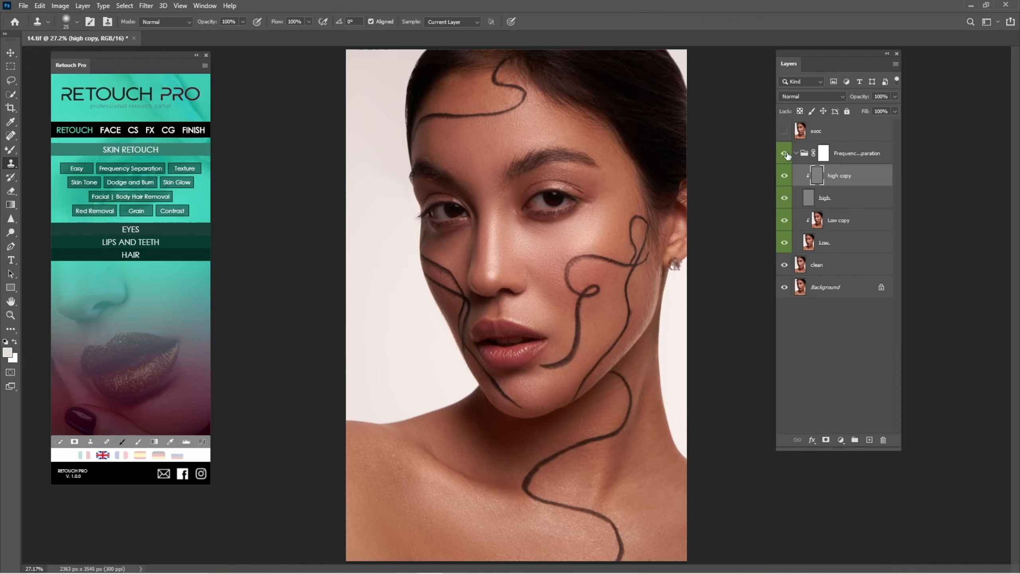
{"action": "left_click", "coordinate": [785, 154]}
{"action": "left_click", "coordinate": [785, 154]}
{"action": "left_click", "coordinate": [785, 154]}
{"action": "left_click", "coordinate": [785, 154]}
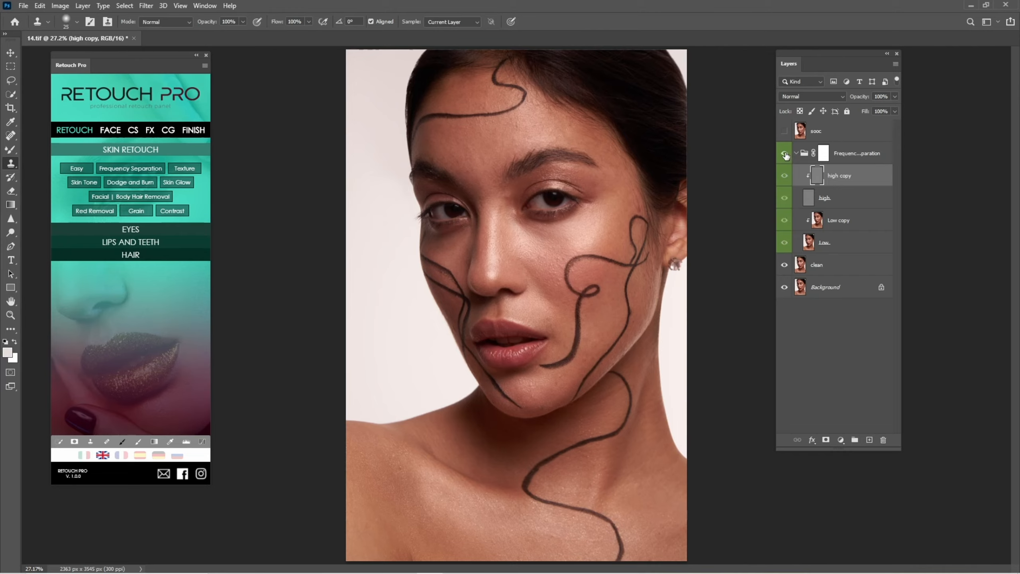
{"action": "left_click", "coordinate": [786, 154]}
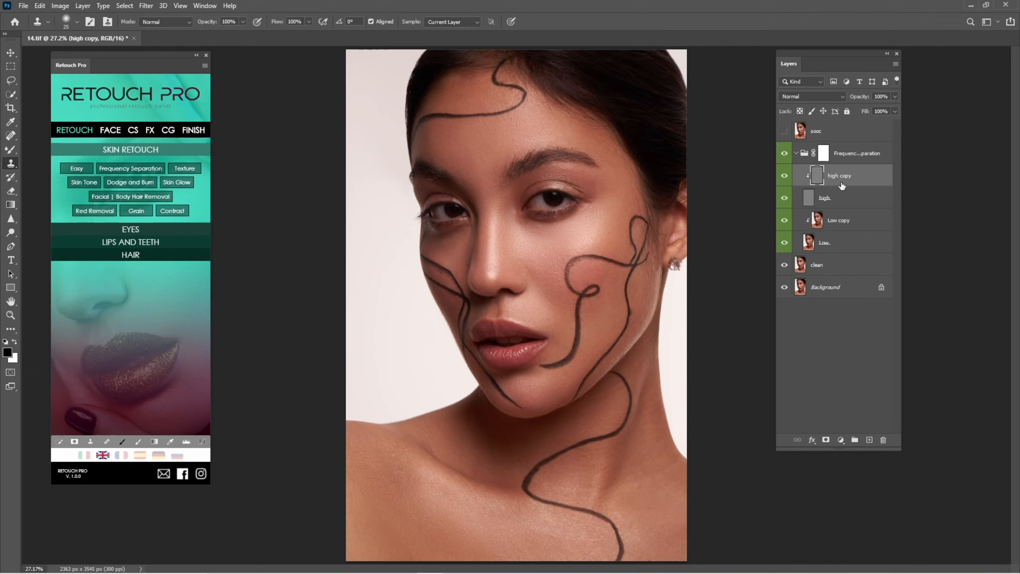
Duplicate the high copy layer and hide the Low copy, Low, clean and Background layers.
{"action": "left_click_drag", "start_coordinate": [852, 184], "coordinate": [870, 378]}
{"action": "left_click_drag", "start_coordinate": [866, 437], "coordinate": [867, 437]}
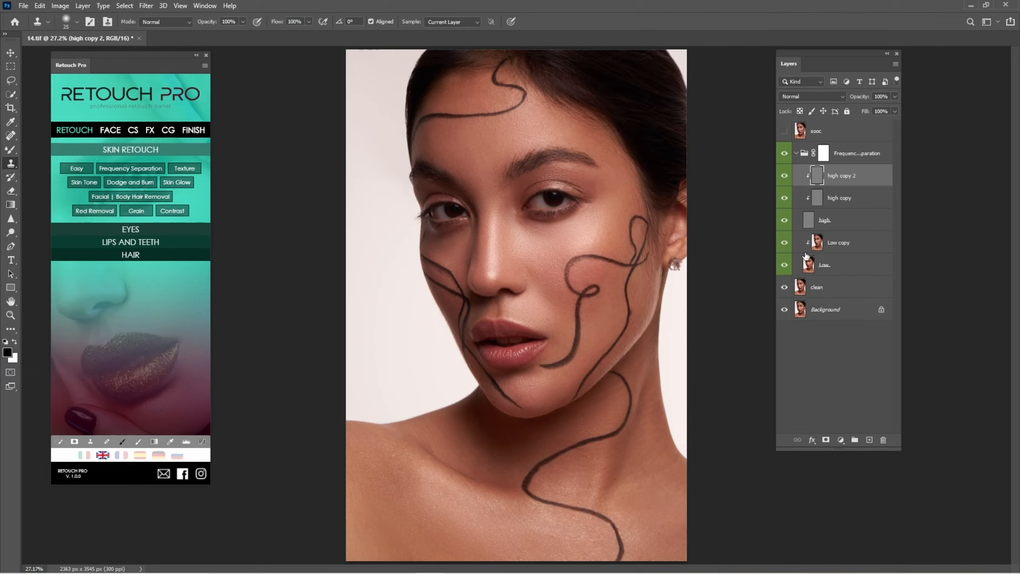
{"action": "left_click_drag", "start_coordinate": [784, 243], "coordinate": [784, 309]}
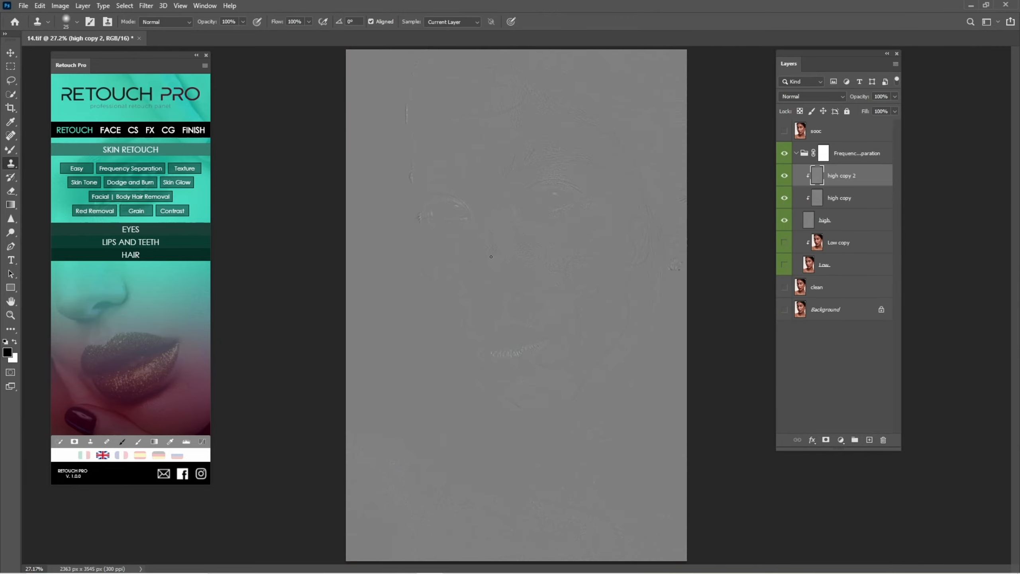
Sample the neutral grey beside the face as the foreground colour with the Eyedropper.
{"action": "key", "text": "ctrl+space"}
{"action": "left_click_drag", "start_coordinate": [404, 286], "coordinate": [460, 319]}
{"action": "key", "text": "i"}
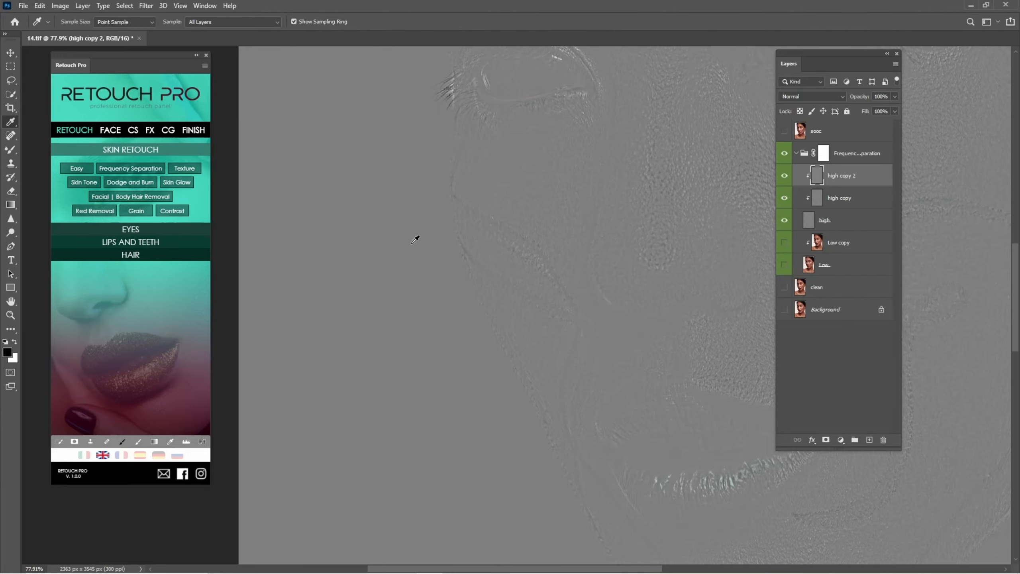
{"action": "left_click", "coordinate": [378, 214]}
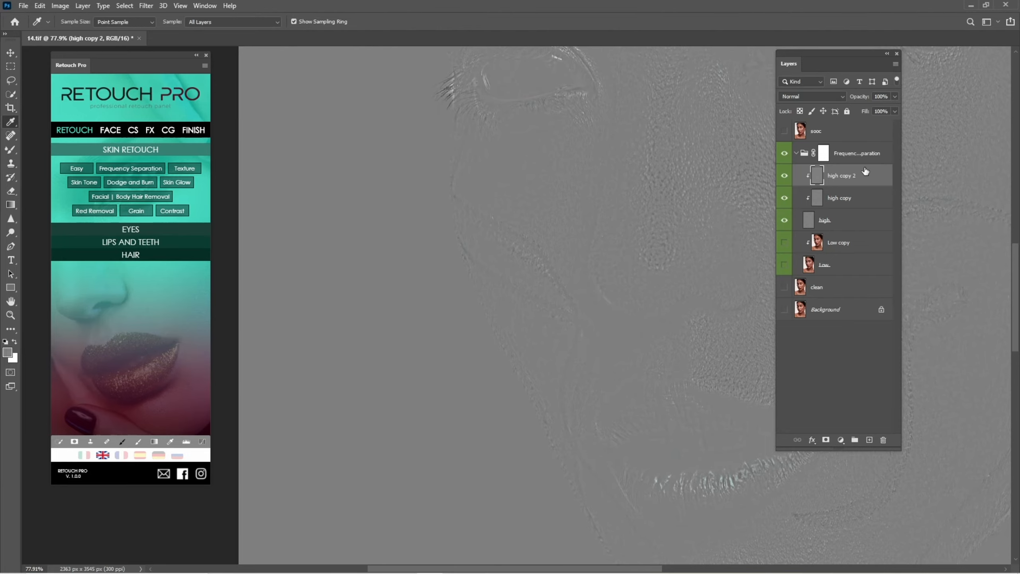
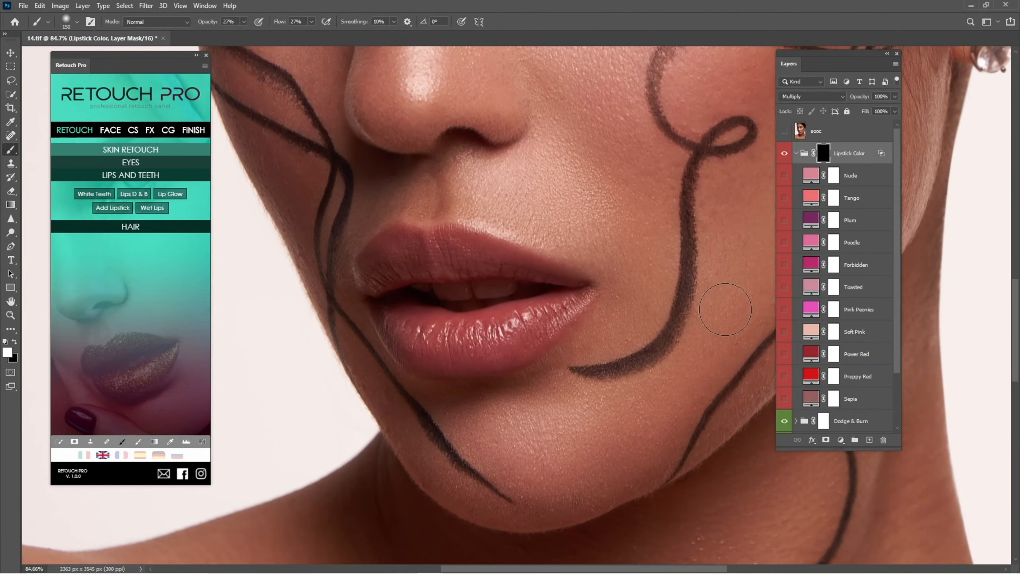
Trace the outer edge of the upper lip with the Pen tool, from one mouth corner to the other.
{"action": "scroll", "coordinate": [433, 290], "scroll_direction": "up", "scroll_amount": 4}
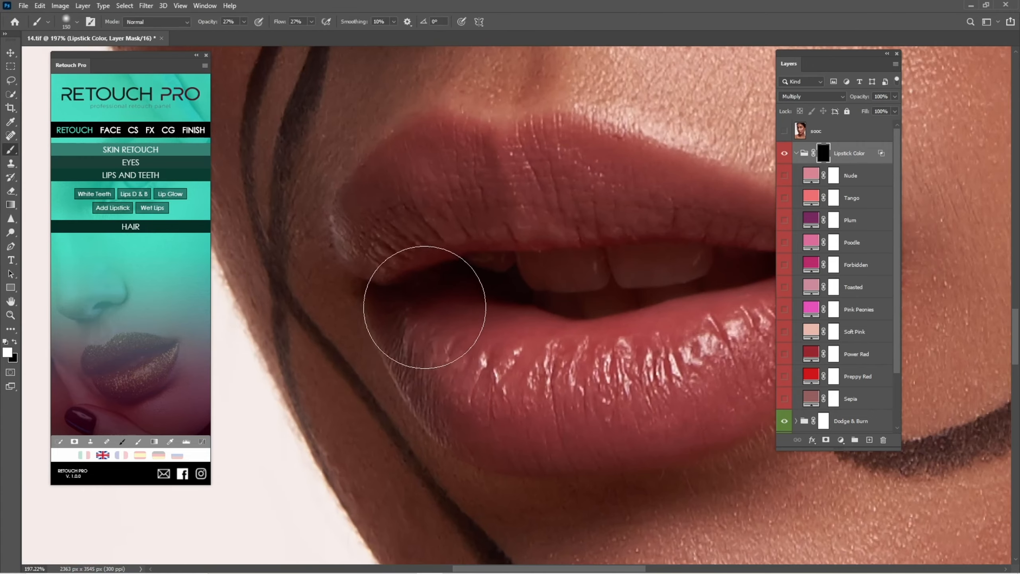
{"action": "key", "text": "p"}
{"action": "left_click_drag", "start_coordinate": [376, 281], "coordinate": [432, 334]}
{"action": "left_click", "coordinate": [413, 354]}
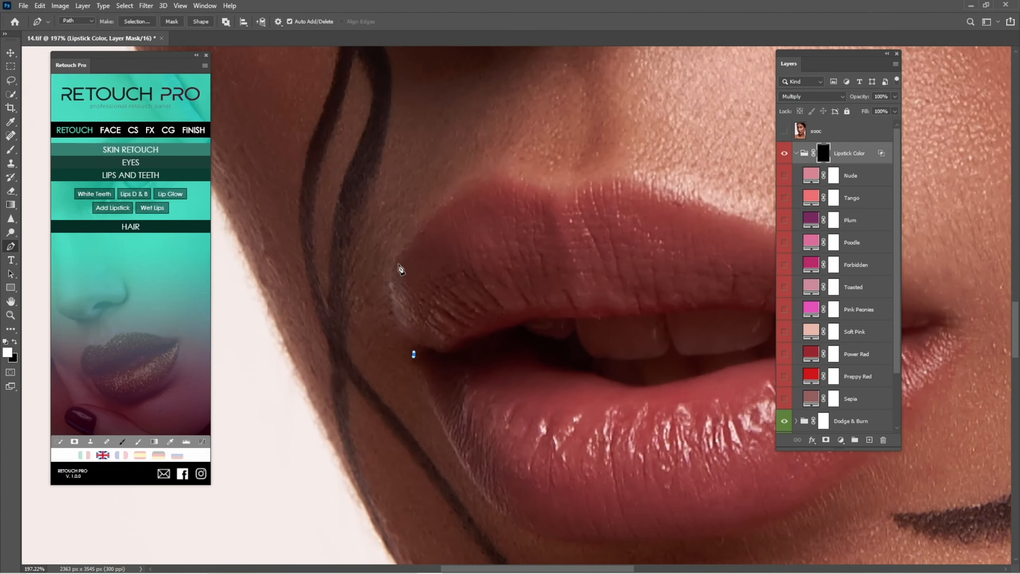
{"action": "left_click_drag", "start_coordinate": [417, 216], "coordinate": [405, 242]}
{"action": "key", "text": "ctrl+z"}
{"action": "left_click_drag", "start_coordinate": [596, 178], "coordinate": [611, 173]}
{"action": "left_click_drag", "start_coordinate": [696, 197], "coordinate": [650, 193]}
{"action": "left_click_drag", "start_coordinate": [723, 249], "coordinate": [587, 211]}
{"action": "left_click_drag", "start_coordinate": [711, 241], "coordinate": [725, 251]}
{"action": "left_click", "coordinate": [749, 279]}
Continue the path along the lower lip's outer edge and close it at the starting mouth corner.
{"action": "left_click_drag", "start_coordinate": [704, 324], "coordinate": [665, 240]}
{"action": "left_click_drag", "start_coordinate": [627, 306], "coordinate": [636, 381]}
{"action": "left_click_drag", "start_coordinate": [496, 384], "coordinate": [411, 390]}
{"action": "left_click_drag", "start_coordinate": [411, 417], "coordinate": [475, 441]}
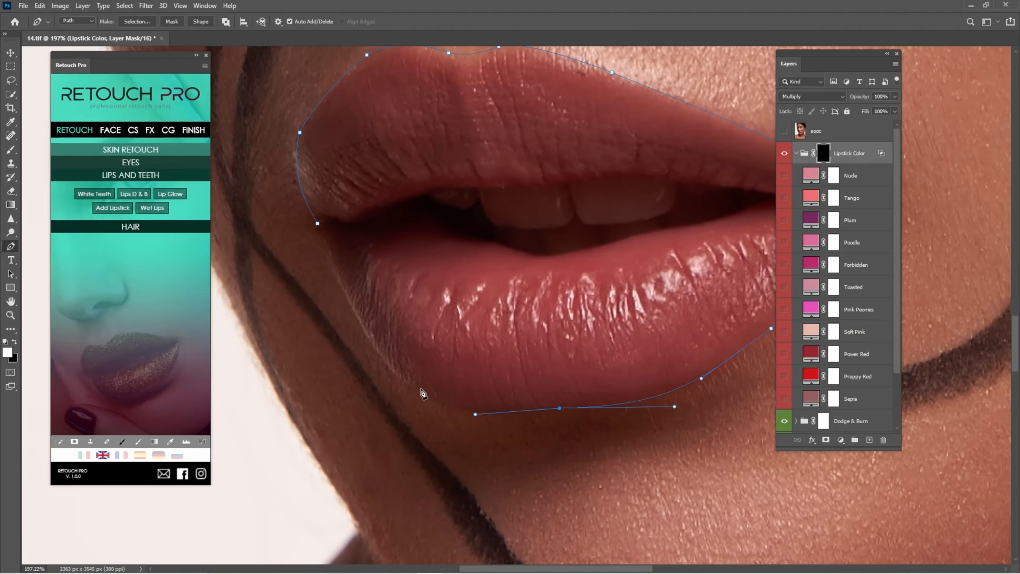
{"action": "left_click_drag", "start_coordinate": [412, 390], "coordinate": [382, 366]}
{"action": "left_click_drag", "start_coordinate": [362, 280], "coordinate": [439, 341]}
{"action": "left_click_drag", "start_coordinate": [393, 285], "coordinate": [398, 326]}
Collapse the Lipstick Color group and add a new layer named "shape of lips" above it.
{"action": "left_click", "coordinate": [796, 153]}
{"action": "key", "text": "ctrl+shift+alt+n"}
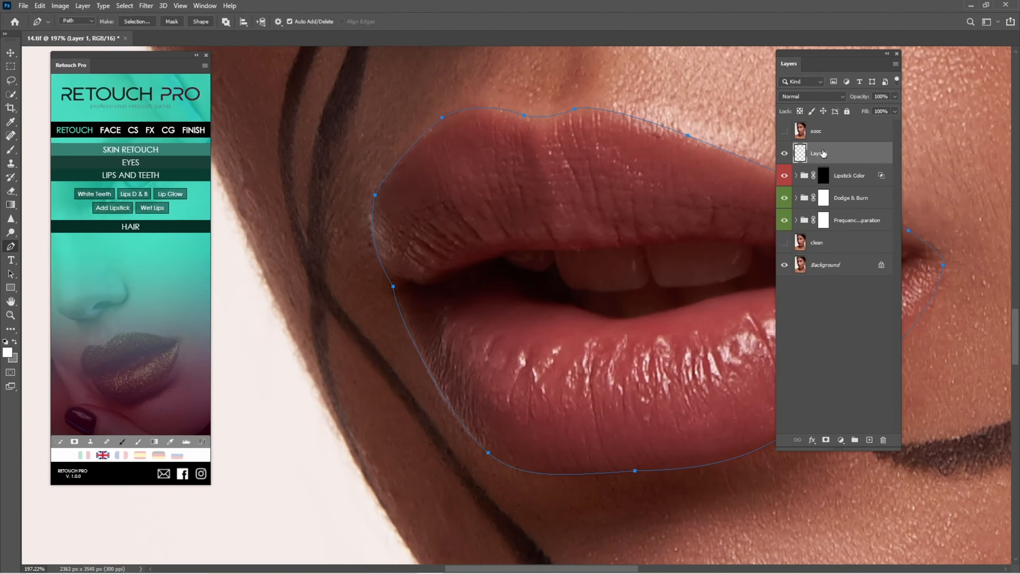
{"action": "key", "text": "Return"}
{"action": "scroll", "coordinate": [422, 292], "scroll_direction": "down", "scroll_amount": 5}
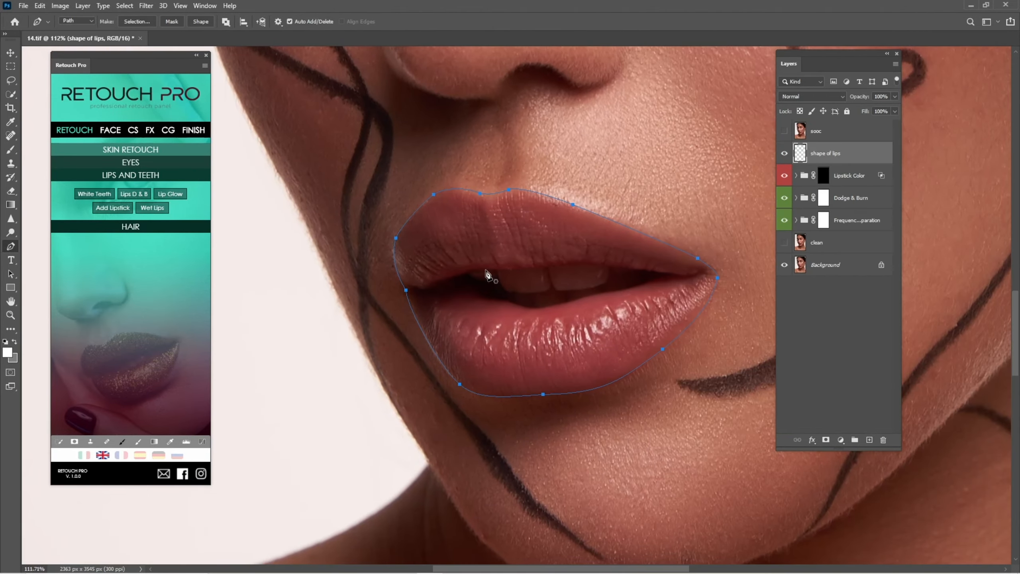
Convert the lip path into a selection, fill it with white on the shape of lips layer and deselect.
{"action": "right_click", "coordinate": [484, 270]}
{"action": "left_click", "coordinate": [514, 318]}
{"action": "key", "text": "Return"}
{"action": "key", "text": "x"}
{"action": "key", "text": "ctrl+BackSpace"}
{"action": "key", "text": "ctrl+d"}
Hide the shape of lips layer and trace a closed Pen path around the mouth opening between the lips.
{"action": "left_click", "coordinate": [784, 153]}
{"action": "scroll", "coordinate": [481, 296], "scroll_direction": "up", "scroll_amount": 5}
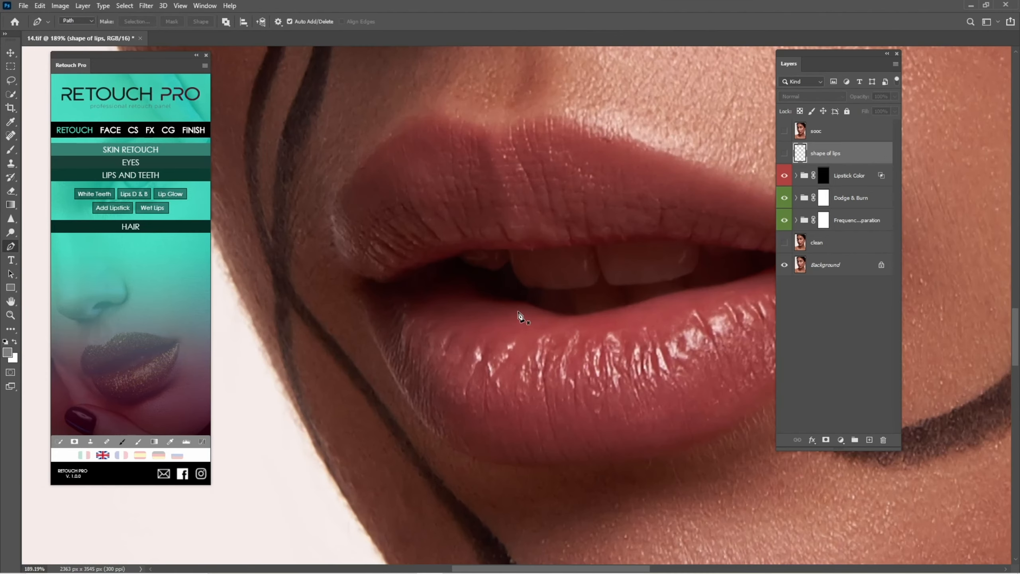
{"action": "mouse_move", "coordinate": [455, 257]}
{"action": "left_mouse_down"}
{"action": "mouse_move", "coordinate": [519, 256]}
{"action": "mouse_move", "coordinate": [420, 241]}
{"action": "mouse_move", "coordinate": [455, 237]}
{"action": "left_mouse_up"}
{"action": "key", "text": "ctrl+z"}
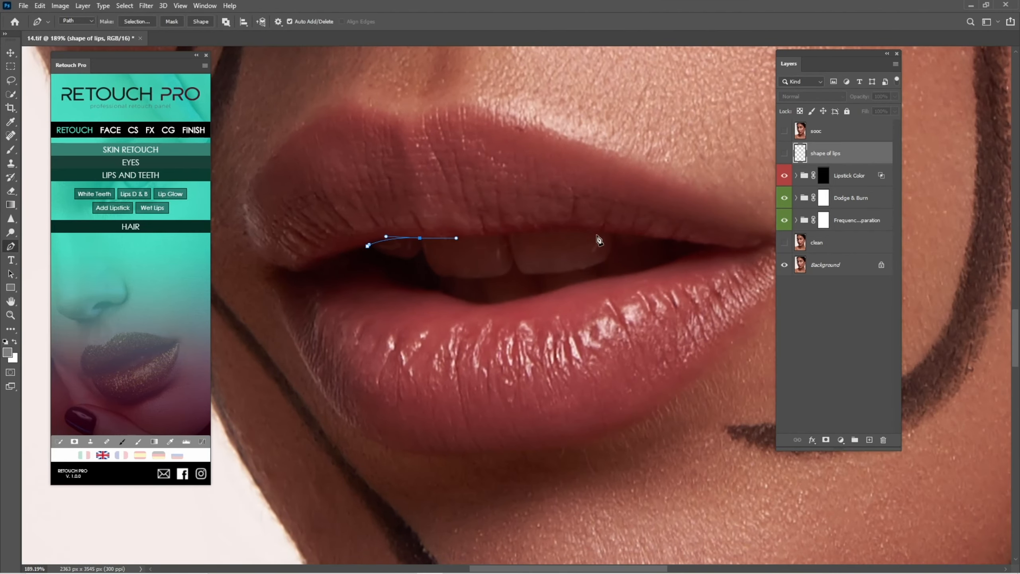
{"action": "left_click_drag", "start_coordinate": [529, 229], "coordinate": [545, 227]}
{"action": "left_click_drag", "start_coordinate": [643, 237], "coordinate": [546, 192]}
{"action": "left_click_drag", "start_coordinate": [555, 191], "coordinate": [535, 226]}
{"action": "left_click", "coordinate": [609, 199]}
{"action": "left_click_drag", "start_coordinate": [455, 251], "coordinate": [483, 240]}
{"action": "left_click_drag", "start_coordinate": [492, 275], "coordinate": [479, 303]}
{"action": "left_click_drag", "start_coordinate": [425, 257], "coordinate": [418, 245]}
{"action": "left_click", "coordinate": [409, 232]}
Cut the mouth opening out of the shape of lips layer using a 0.4-pixel feathered path selection, then hide the layer.
{"action": "left_click", "coordinate": [785, 153]}
{"action": "right_click", "coordinate": [619, 241]}
{"action": "left_click", "coordinate": [627, 282]}
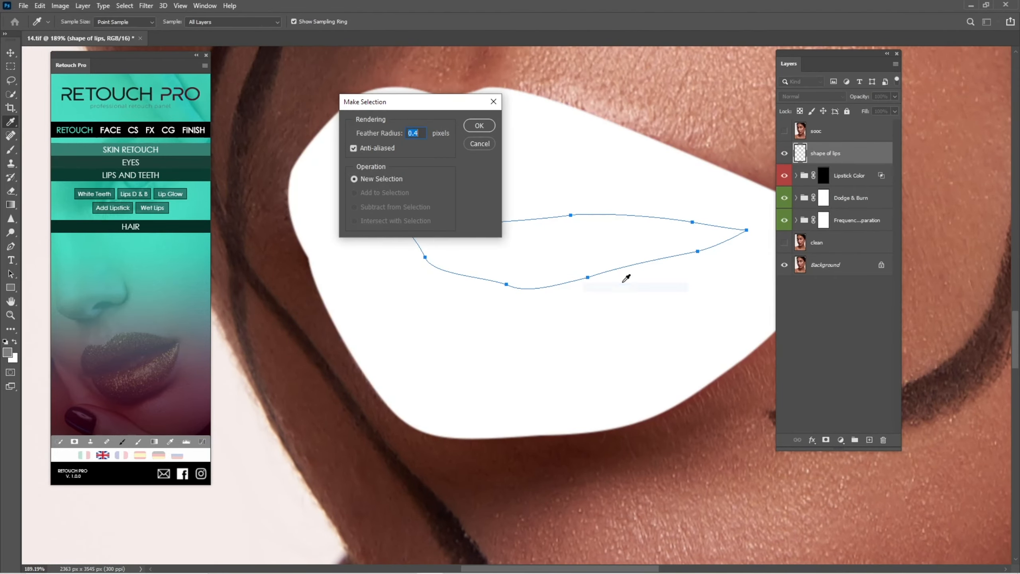
{"action": "key", "text": "Return"}
{"action": "key", "text": "Delete"}
{"action": "key", "text": "ctrl+d"}
{"action": "scroll", "coordinate": [585, 265], "scroll_direction": "down", "scroll_amount": 4}
{"action": "left_click", "coordinate": [784, 154]}
Load the shape of lips layer as a selection, fill the Lipstick Color group's mask with white inside it and deselect.
{"action": "left_click", "coordinate": [823, 176]}
{"action": "left_click", "coordinate": [796, 176]}
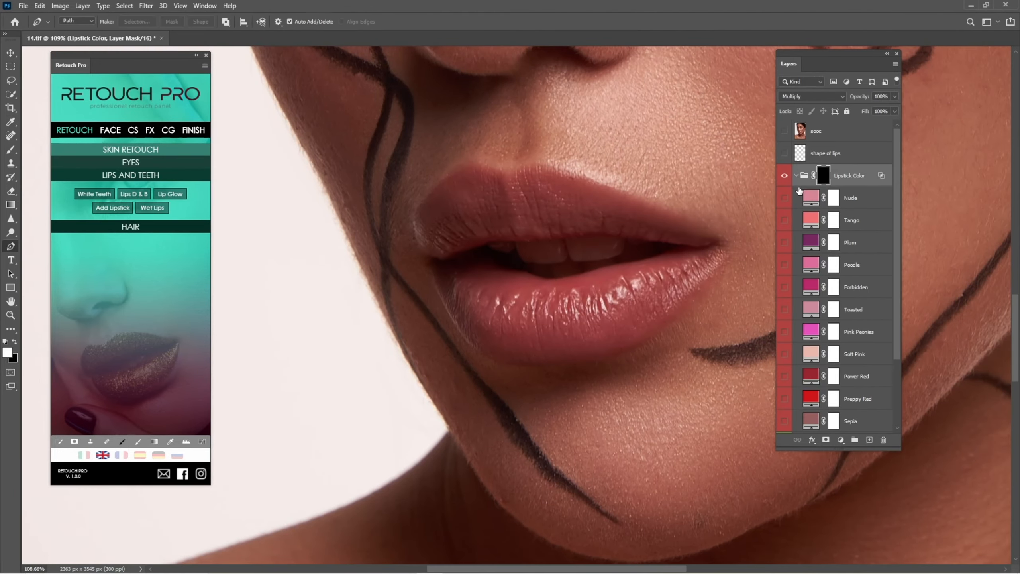
{"action": "left_click", "coordinate": [799, 156], "text": "ctrl"}
{"action": "key", "text": "x"}
{"action": "key", "text": "ctrl+BackSpace"}
{"action": "key", "text": "ctrl+d"}
{"action": "scroll", "coordinate": [656, 247], "scroll_direction": "down", "scroll_amount": 2}
{"action": "scroll", "coordinate": [653, 264], "scroll_direction": "down", "scroll_amount": 3}
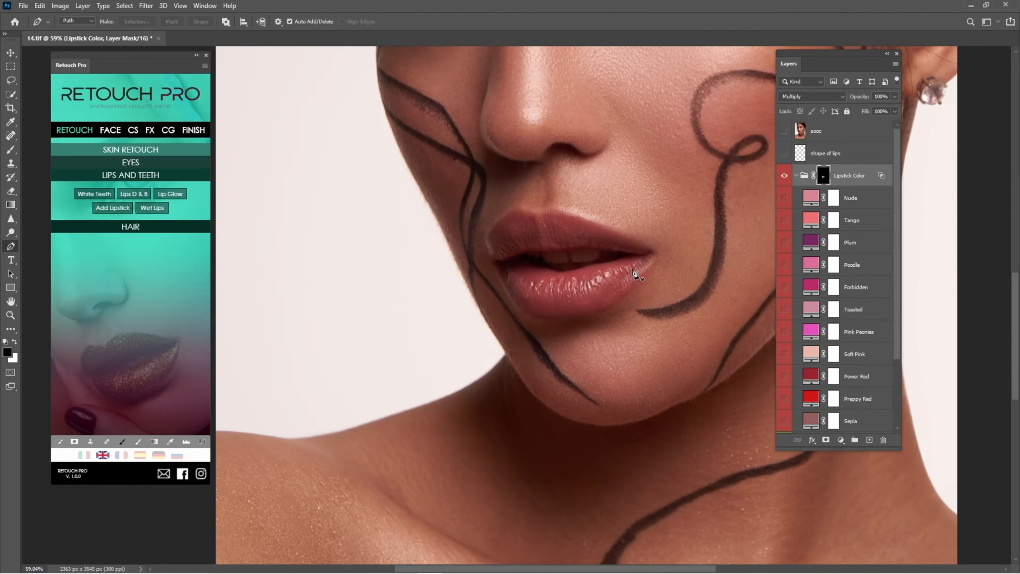
Preview the Nude lipstick shade on the whole portrait and hide it again.
{"action": "key", "text": "z"}
{"action": "scroll", "coordinate": [603, 280], "scroll_direction": "up", "scroll_amount": 2}
{"action": "key", "text": "p"}
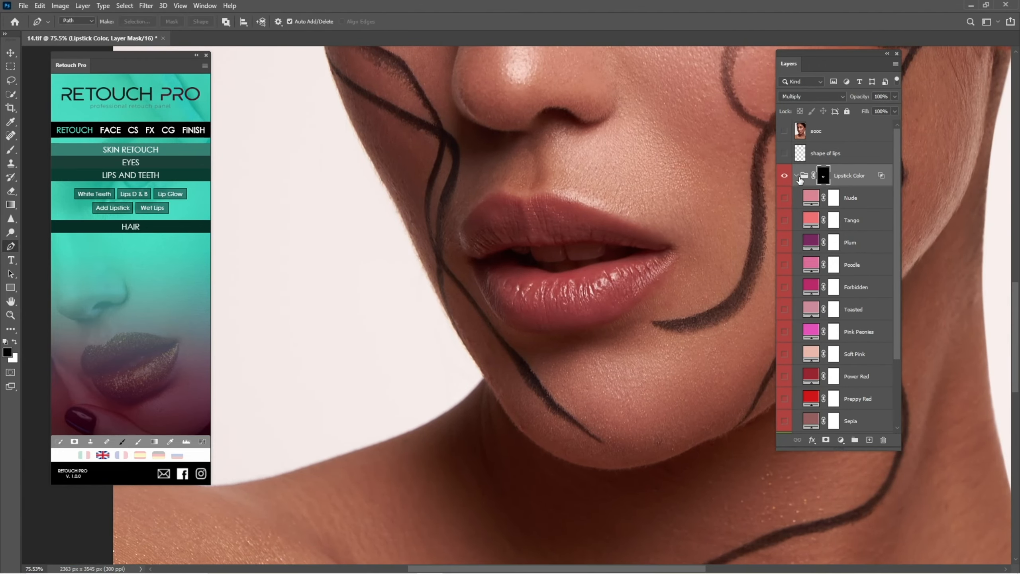
{"action": "left_click", "coordinate": [784, 198]}
{"action": "key", "text": "z"}
{"action": "scroll", "coordinate": [637, 285], "scroll_direction": "down", "scroll_amount": 3}
{"action": "key", "text": "p"}
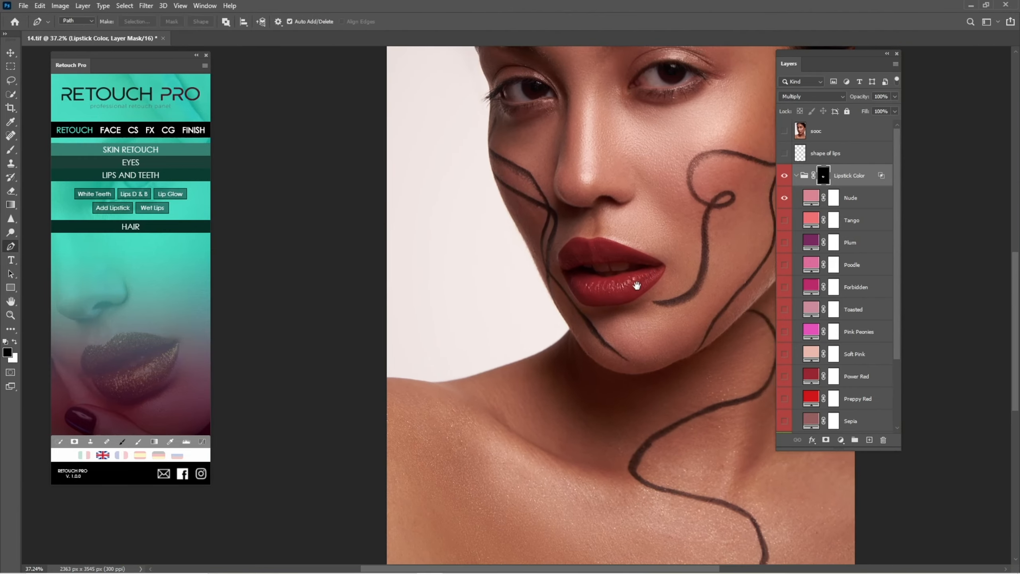
{"action": "scroll", "coordinate": [639, 289], "scroll_direction": "down", "scroll_amount": 2}
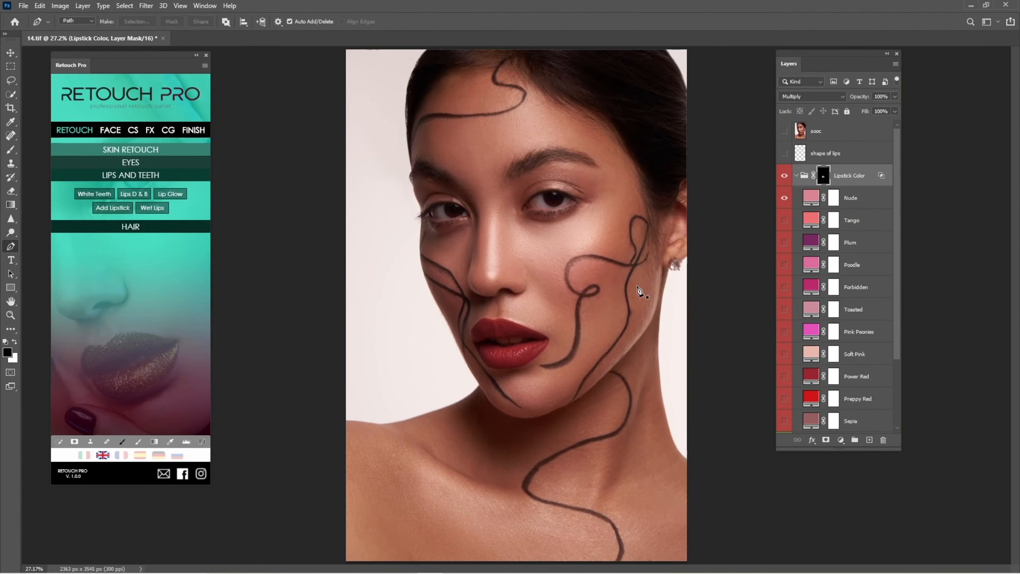
{"action": "left_click", "coordinate": [794, 201]}
{"action": "scroll", "coordinate": [794, 177], "scroll_direction": "down", "scroll_amount": 2}
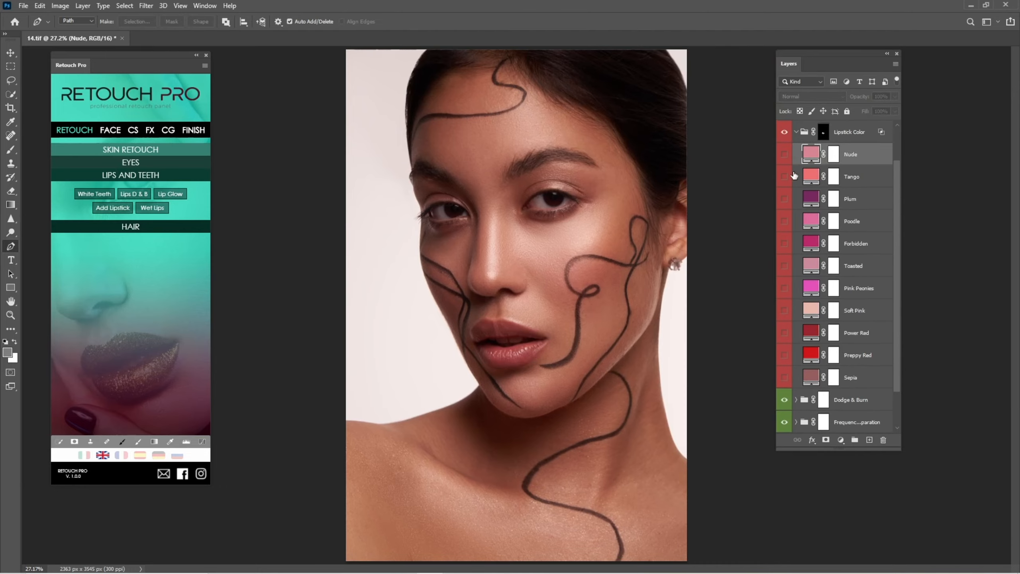
{"action": "left_click", "coordinate": [784, 154]}
{"action": "left_click", "coordinate": [784, 161]}
Preview the Tango, Plum, Poodle and Forbidden lipstick shades one at a time.
{"action": "left_click", "coordinate": [785, 179]}
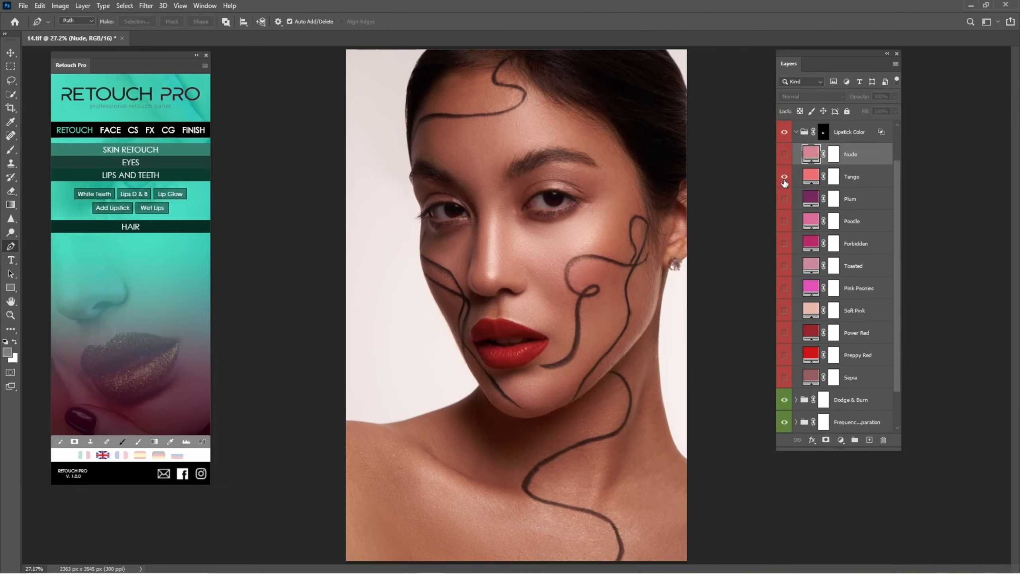
{"action": "left_click", "coordinate": [785, 182]}
{"action": "left_click", "coordinate": [787, 200]}
{"action": "left_click", "coordinate": [787, 201]}
{"action": "left_click", "coordinate": [785, 222]}
{"action": "left_click", "coordinate": [785, 222]}
{"action": "left_click", "coordinate": [785, 244]}
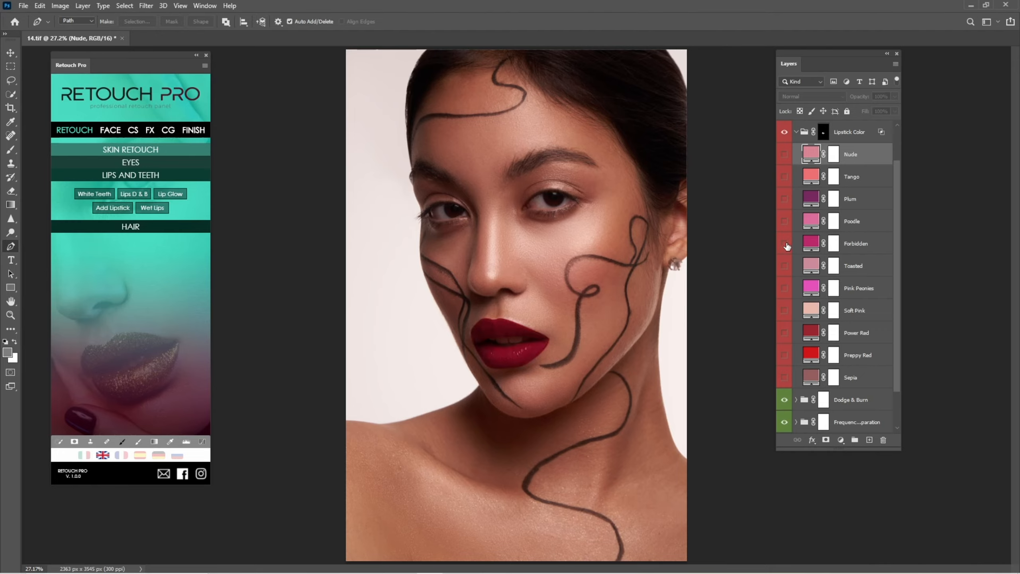
{"action": "left_click", "coordinate": [785, 244]}
Preview the Toasted, Pink Peonies, Soft Pink, Power Red and Preppy Red lipstick shades one at a time.
{"action": "left_click", "coordinate": [785, 266]}
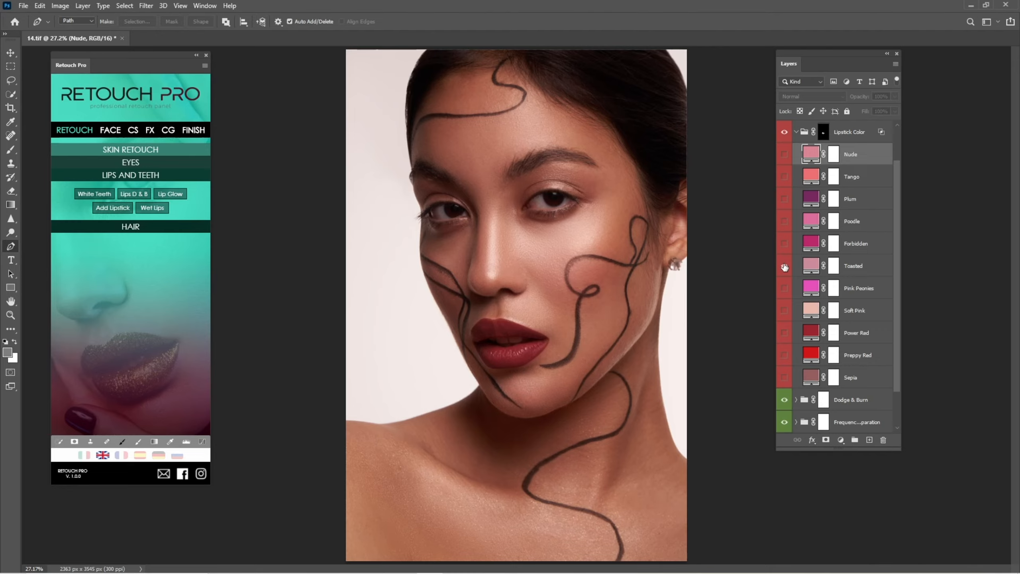
{"action": "left_click", "coordinate": [785, 266]}
{"action": "left_click", "coordinate": [786, 288]}
{"action": "left_click", "coordinate": [786, 288]}
{"action": "left_click", "coordinate": [785, 310]}
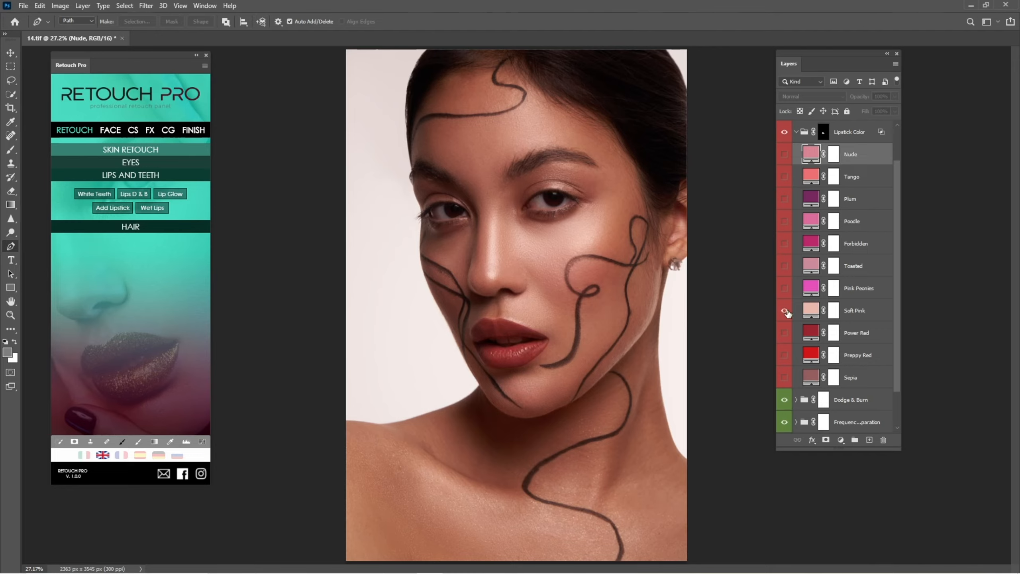
{"action": "left_click", "coordinate": [785, 310]}
{"action": "left_click", "coordinate": [786, 333]}
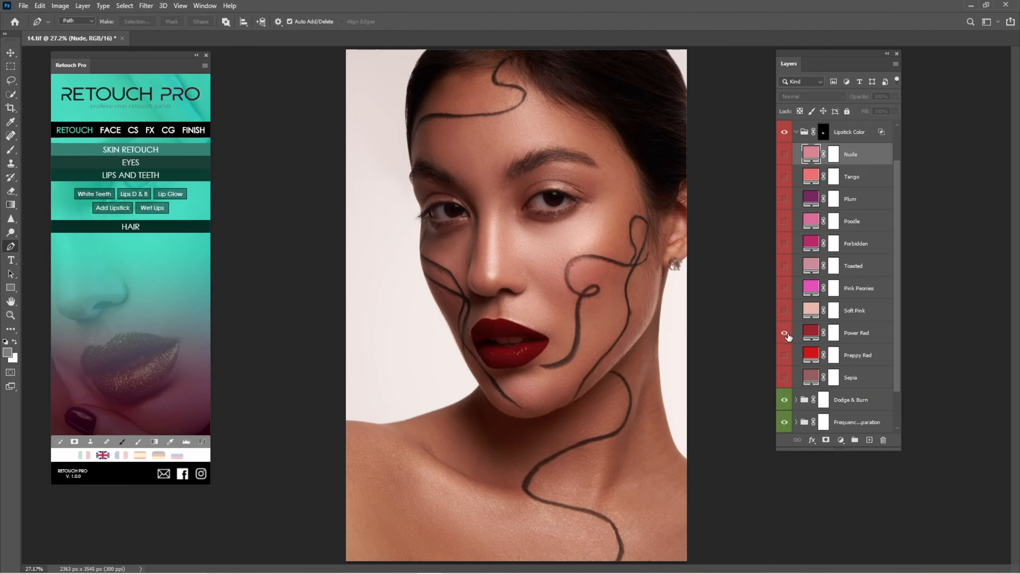
{"action": "left_click", "coordinate": [785, 333]}
{"action": "left_click", "coordinate": [785, 355]}
{"action": "left_click", "coordinate": [785, 354]}
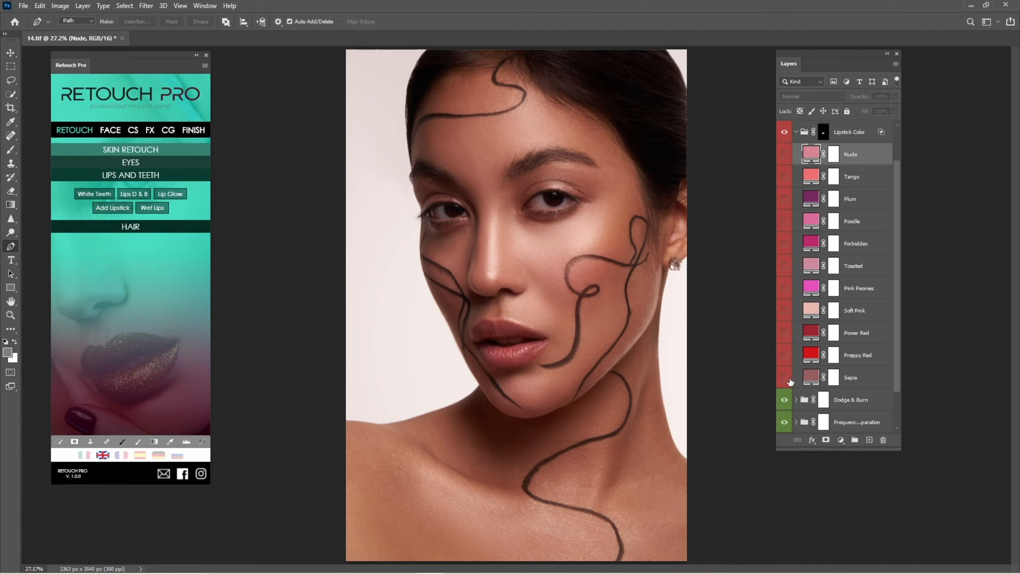
Show the Sepia shade, change its fill colour to purple #9d278b and hide the layer again.
{"action": "left_click", "coordinate": [785, 377]}
{"action": "double_click", "coordinate": [811, 383]}
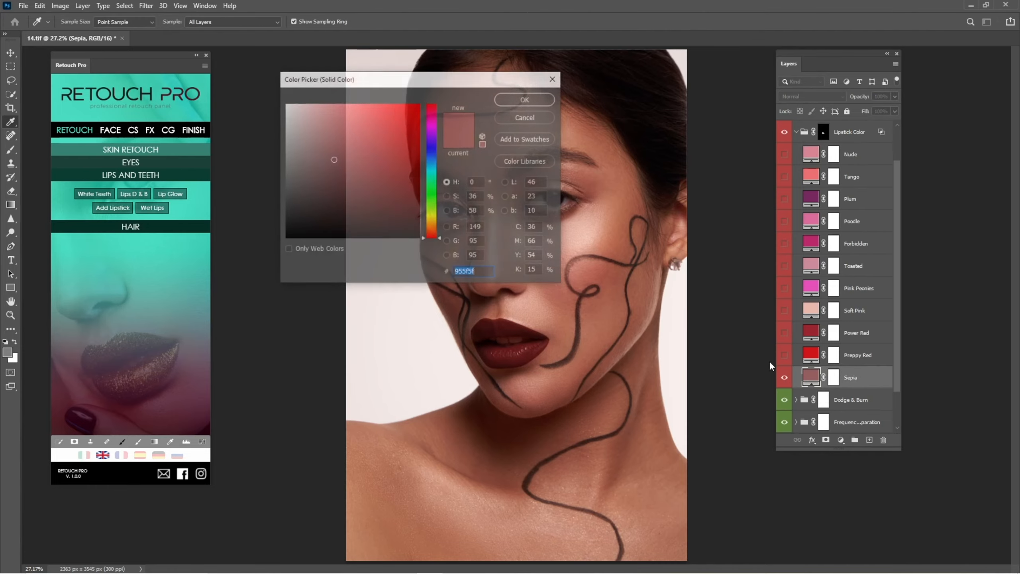
{"action": "left_click_drag", "start_coordinate": [402, 77], "coordinate": [232, 64]}
{"action": "mouse_move", "coordinate": [165, 114]}
{"action": "left_mouse_down"}
{"action": "mouse_move", "coordinate": [201, 104]}
{"action": "mouse_move", "coordinate": [223, 137]}
{"action": "mouse_move", "coordinate": [249, 133]}
{"action": "mouse_move", "coordinate": [260, 106]}
{"action": "mouse_move", "coordinate": [148, 105]}
{"action": "mouse_move", "coordinate": [218, 139]}
{"action": "left_mouse_up"}
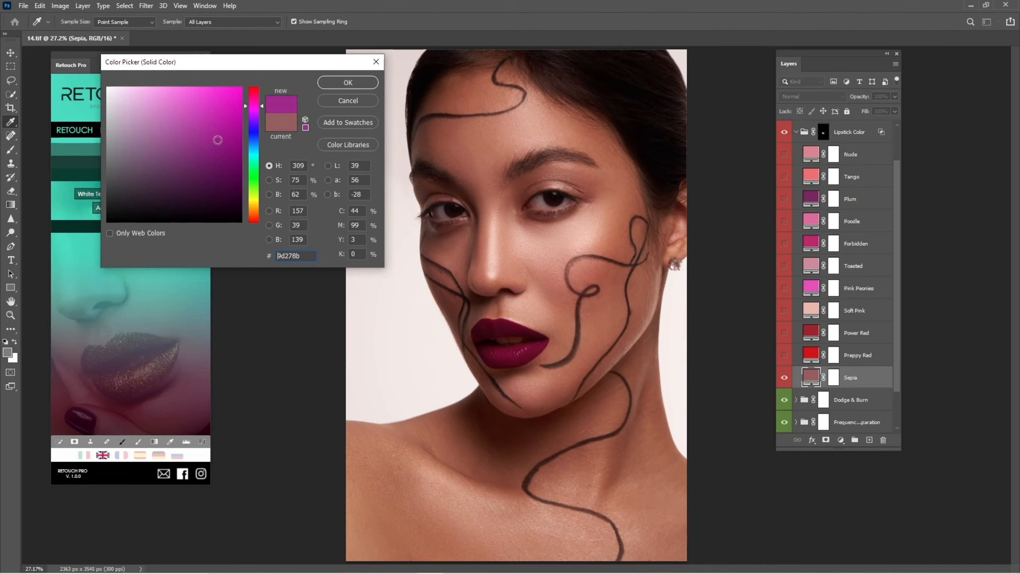
{"action": "left_click", "coordinate": [345, 86]}
{"action": "left_click", "coordinate": [785, 378]}
{"action": "scroll", "coordinate": [805, 301], "scroll_direction": "up", "scroll_amount": 2}
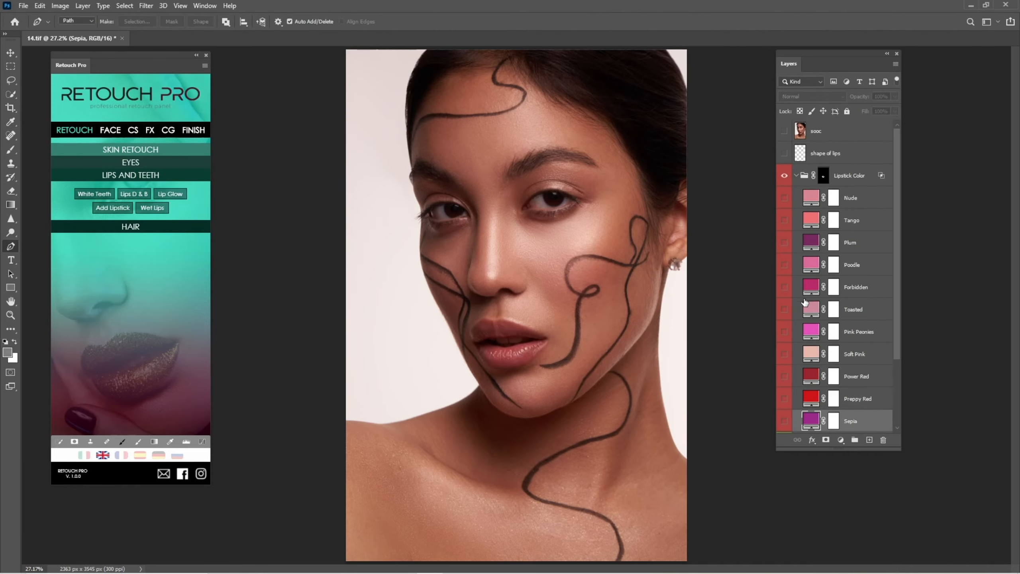
Turn on the Toasted lipstick shade and select the Lipstick Color group's mask.
{"action": "left_click", "coordinate": [823, 308]}
{"action": "left_click", "coordinate": [783, 310]}
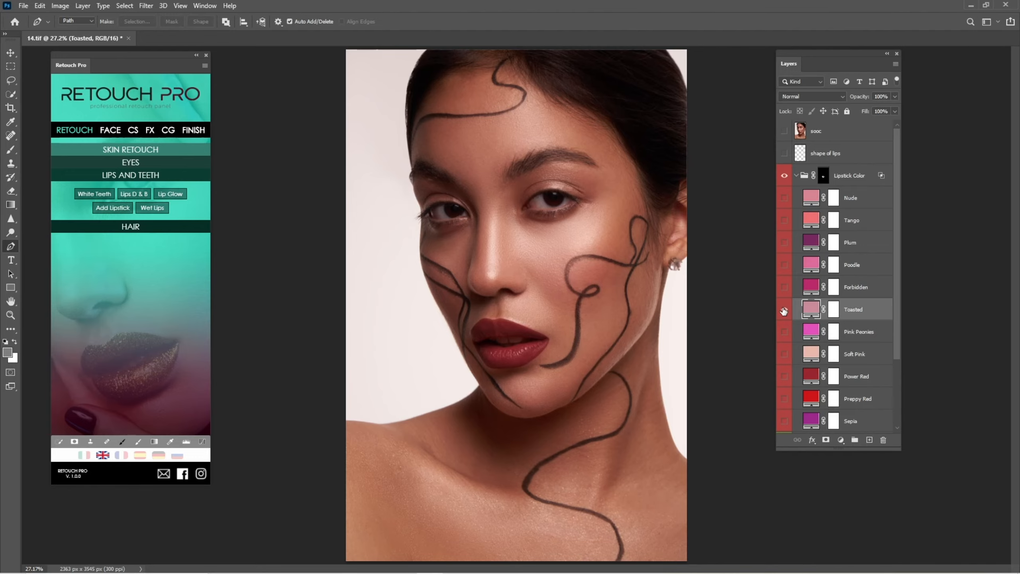
{"action": "left_click", "coordinate": [823, 175]}
{"action": "scroll", "coordinate": [565, 349], "scroll_direction": "up", "scroll_amount": 5}
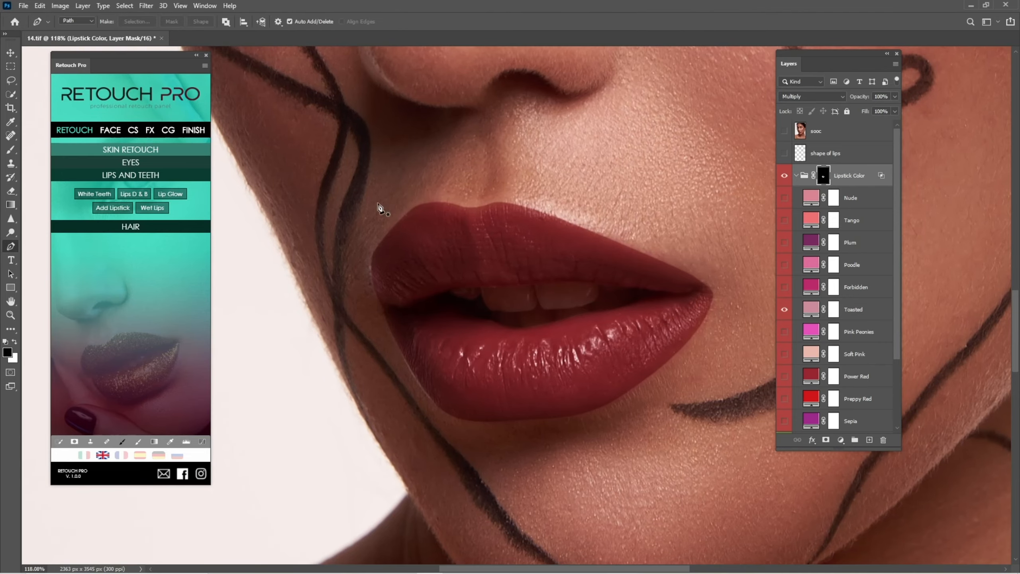
Switch to the Blur tool and reduce its brush size to 70.
{"action": "scroll", "coordinate": [380, 207], "scroll_direction": "up", "scroll_amount": 3}
{"action": "left_click_drag", "start_coordinate": [463, 232], "coordinate": [446, 232]}
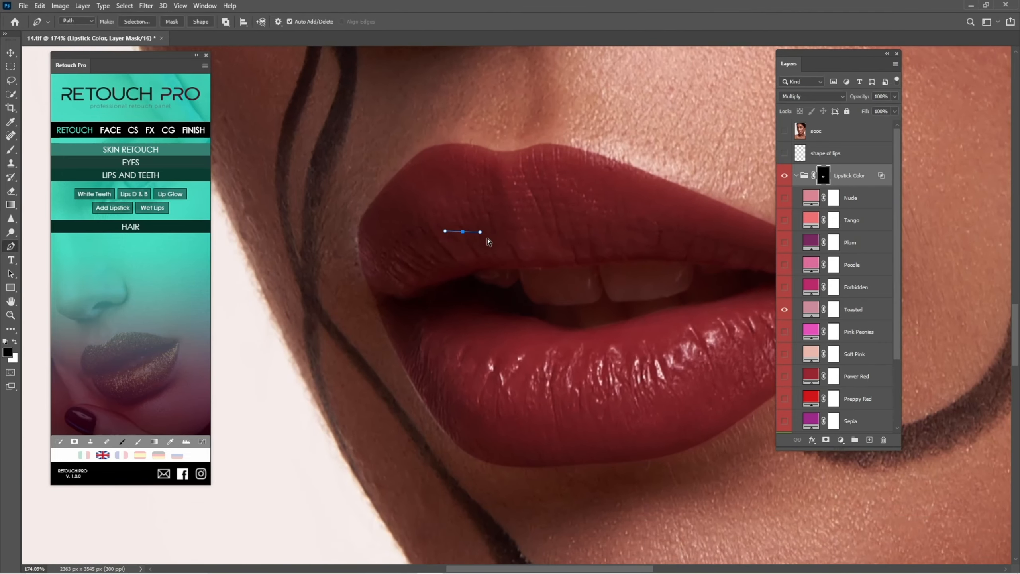
{"action": "key", "text": "ctrl+z"}
{"action": "left_click_drag", "start_coordinate": [605, 246], "coordinate": [561, 249]}
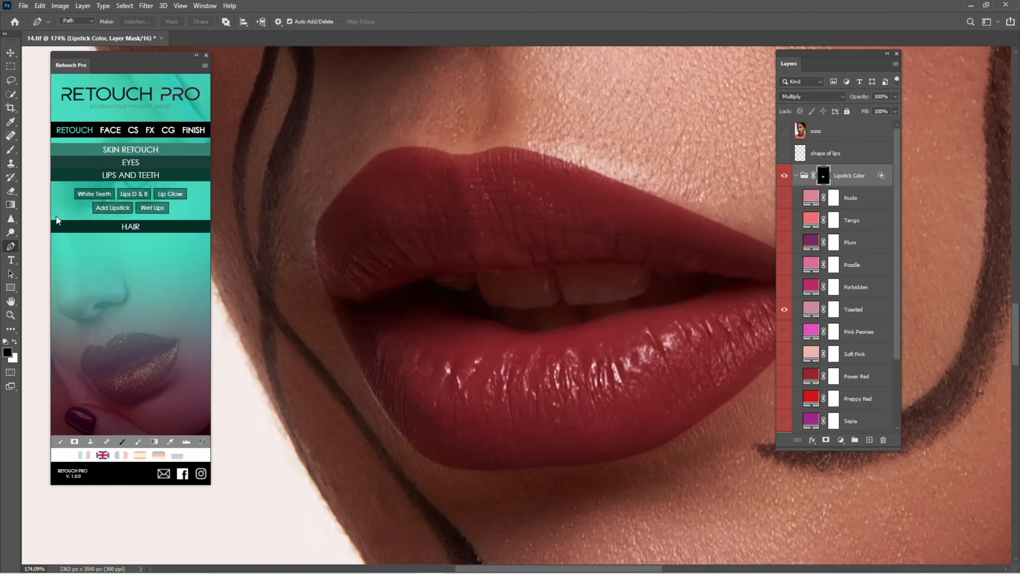
{"action": "right_click", "coordinate": [11, 151]}
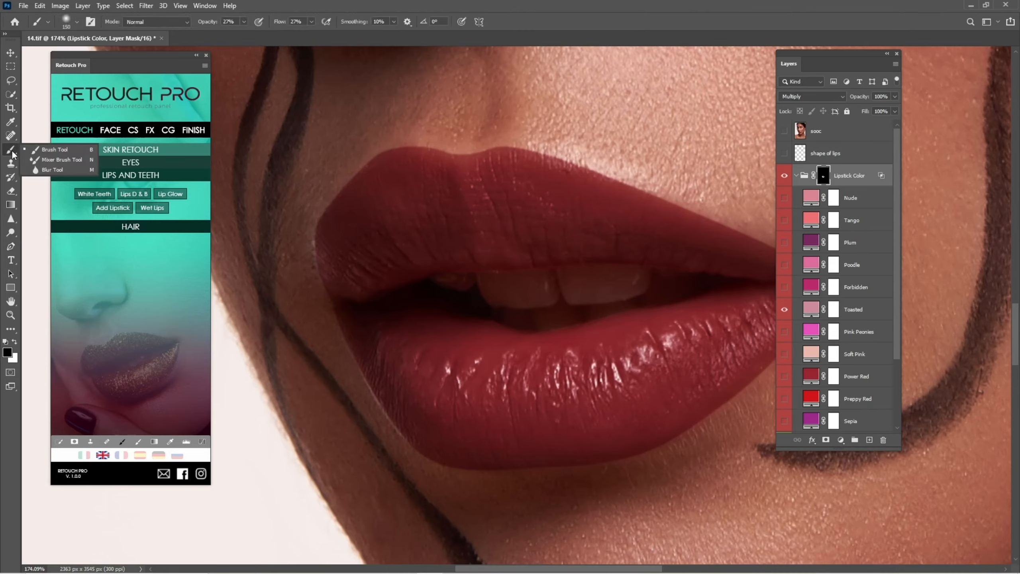
{"action": "left_click", "coordinate": [36, 170]}
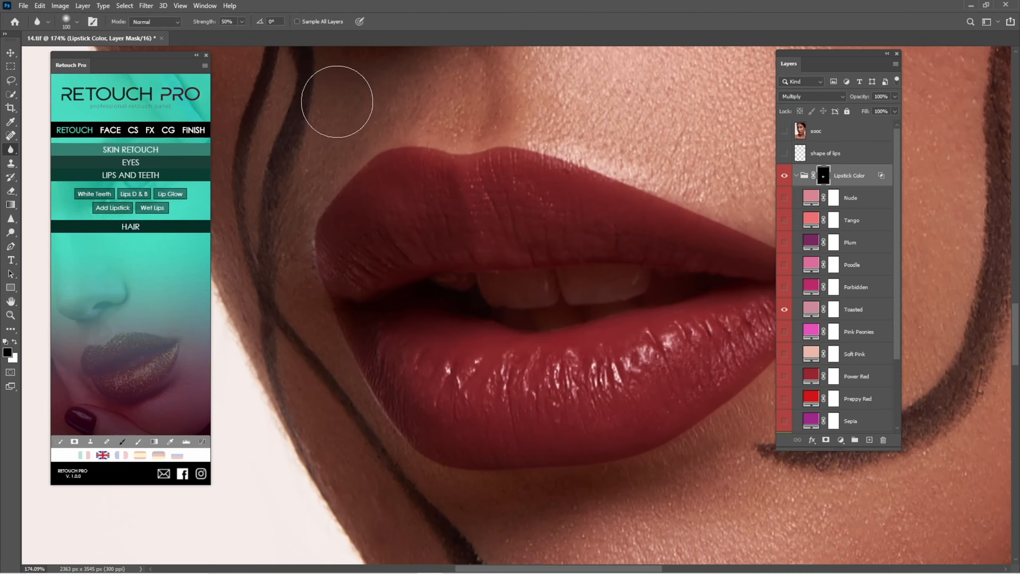
{"action": "key", "text": "bracketleft"}
{"action": "key", "text": "bracketleft"}
{"action": "key", "text": "bracketleft"}
Soften the lipstick mask's edges along the upper and lower lip contours at 50% blur strength.
{"action": "mouse_move", "coordinate": [358, 165]}
{"action": "left_mouse_down"}
{"action": "mouse_move", "coordinate": [425, 144]}
{"action": "mouse_move", "coordinate": [490, 156]}
{"action": "left_mouse_up"}
{"action": "left_click_drag", "start_coordinate": [550, 166], "coordinate": [444, 147]}
{"action": "mouse_move", "coordinate": [446, 147]}
{"action": "left_mouse_down"}
{"action": "mouse_move", "coordinate": [522, 174]}
{"action": "mouse_move", "coordinate": [397, 130]}
{"action": "mouse_move", "coordinate": [697, 227]}
{"action": "mouse_move", "coordinate": [697, 306]}
{"action": "mouse_move", "coordinate": [632, 388]}
{"action": "mouse_move", "coordinate": [498, 434]}
{"action": "mouse_move", "coordinate": [621, 389]}
{"action": "left_mouse_up"}
{"action": "mouse_move", "coordinate": [642, 391]}
{"action": "left_mouse_down"}
{"action": "mouse_move", "coordinate": [525, 408]}
{"action": "mouse_move", "coordinate": [440, 389]}
{"action": "mouse_move", "coordinate": [396, 341]}
{"action": "mouse_move", "coordinate": [358, 264]}
{"action": "left_mouse_up"}
Set the blur strength to 100% and soften the lipstick mask's edges around the lips again.
{"action": "left_click_drag", "start_coordinate": [205, 22], "coordinate": [246, 25]}
{"action": "mouse_move", "coordinate": [335, 157]}
{"action": "left_mouse_down"}
{"action": "mouse_move", "coordinate": [425, 88]}
{"action": "mouse_move", "coordinate": [542, 78]}
{"action": "mouse_move", "coordinate": [450, 101]}
{"action": "left_mouse_up"}
{"action": "mouse_move", "coordinate": [447, 114]}
{"action": "left_mouse_down"}
{"action": "mouse_move", "coordinate": [479, 422]}
{"action": "mouse_move", "coordinate": [329, 412]}
{"action": "mouse_move", "coordinate": [285, 363]}
{"action": "mouse_move", "coordinate": [241, 182]}
{"action": "mouse_move", "coordinate": [240, 198]}
{"action": "mouse_move", "coordinate": [291, 126]}
{"action": "mouse_move", "coordinate": [371, 104]}
{"action": "mouse_move", "coordinate": [535, 100]}
{"action": "mouse_move", "coordinate": [494, 114]}
{"action": "mouse_move", "coordinate": [724, 232]}
{"action": "left_mouse_up"}
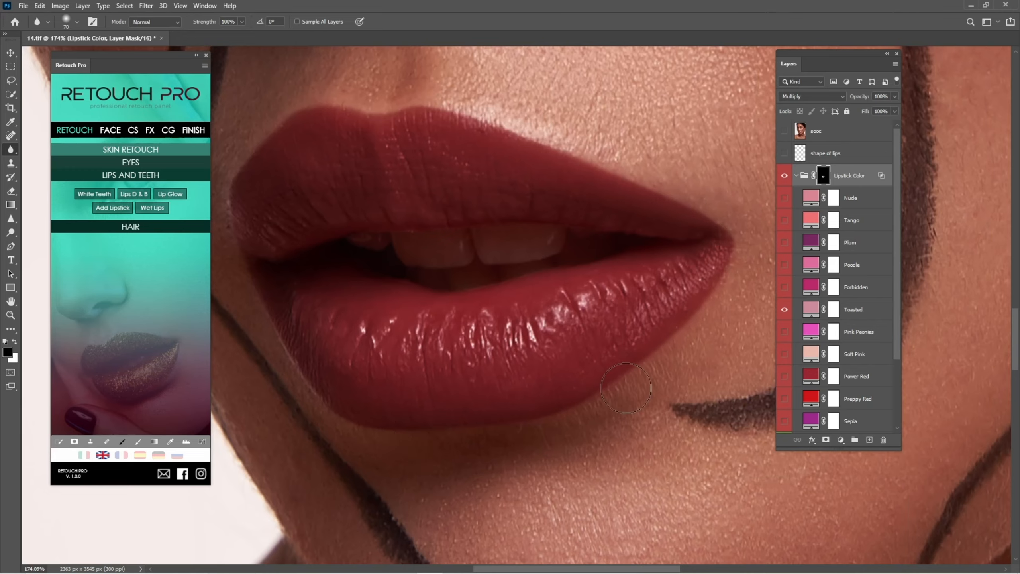
{"action": "mouse_move", "coordinate": [625, 388]}
{"action": "left_mouse_down"}
{"action": "mouse_move", "coordinate": [503, 446]}
{"action": "mouse_move", "coordinate": [362, 438]}
{"action": "mouse_move", "coordinate": [314, 399]}
{"action": "mouse_move", "coordinate": [264, 302]}
{"action": "mouse_move", "coordinate": [244, 205]}
{"action": "mouse_move", "coordinate": [258, 161]}
{"action": "mouse_move", "coordinate": [246, 172]}
{"action": "mouse_move", "coordinate": [255, 152]}
{"action": "mouse_move", "coordinate": [342, 96]}
{"action": "mouse_move", "coordinate": [550, 130]}
{"action": "mouse_move", "coordinate": [723, 234]}
{"action": "mouse_move", "coordinate": [692, 325]}
{"action": "mouse_move", "coordinate": [630, 379]}
{"action": "mouse_move", "coordinate": [569, 417]}
{"action": "mouse_move", "coordinate": [509, 432]}
{"action": "mouse_move", "coordinate": [438, 422]}
{"action": "left_mouse_up"}
Examine the softened lipstick edges up close and on the whole portrait.
{"action": "key", "text": "ctrl+space"}
{"action": "left_click_drag", "start_coordinate": [568, 364], "coordinate": [514, 364]}
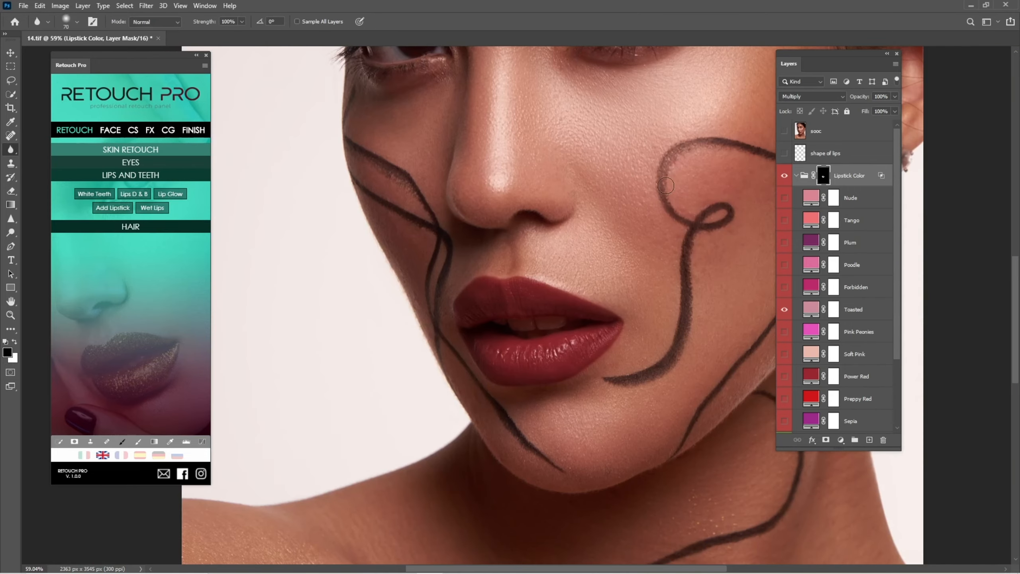
{"action": "key", "text": "ctrl+space"}
{"action": "left_click_drag", "start_coordinate": [518, 328], "coordinate": [551, 299]}
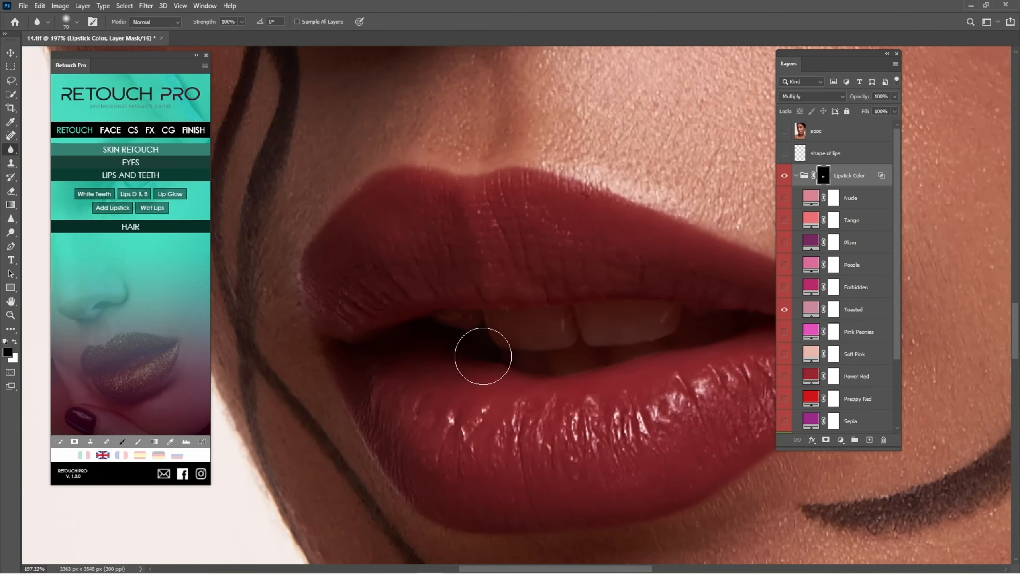
{"action": "key", "text": "space"}
{"action": "left_click_drag", "start_coordinate": [601, 368], "coordinate": [496, 344]}
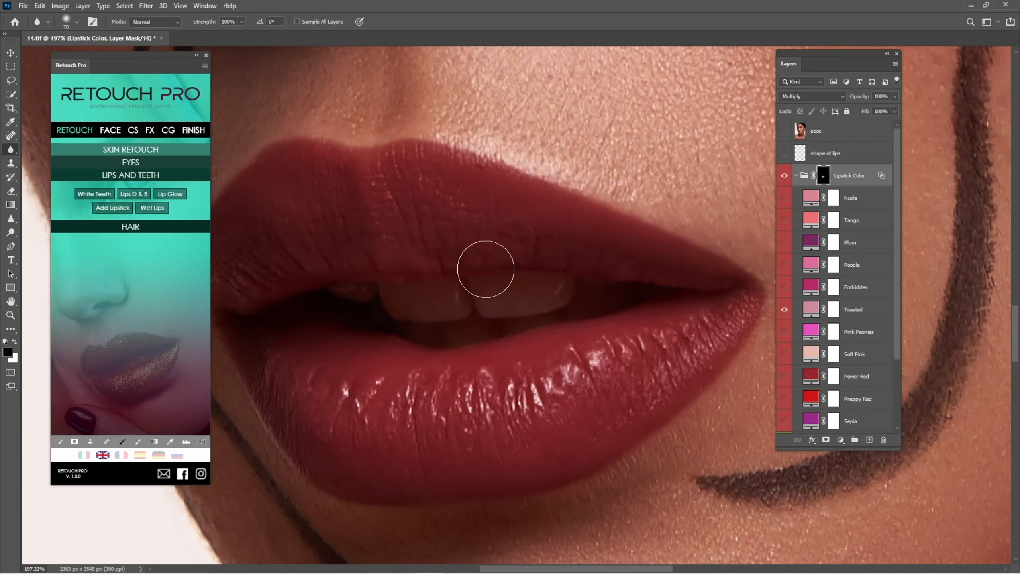
{"action": "left_click_drag", "start_coordinate": [486, 269], "coordinate": [359, 280]}
{"action": "key", "text": "ctrl+space"}
{"action": "left_click_drag", "start_coordinate": [514, 297], "coordinate": [454, 297]}
{"action": "key", "text": "space"}
{"action": "left_click_drag", "start_coordinate": [569, 278], "coordinate": [495, 316]}
{"action": "key", "text": "ctrl+space"}
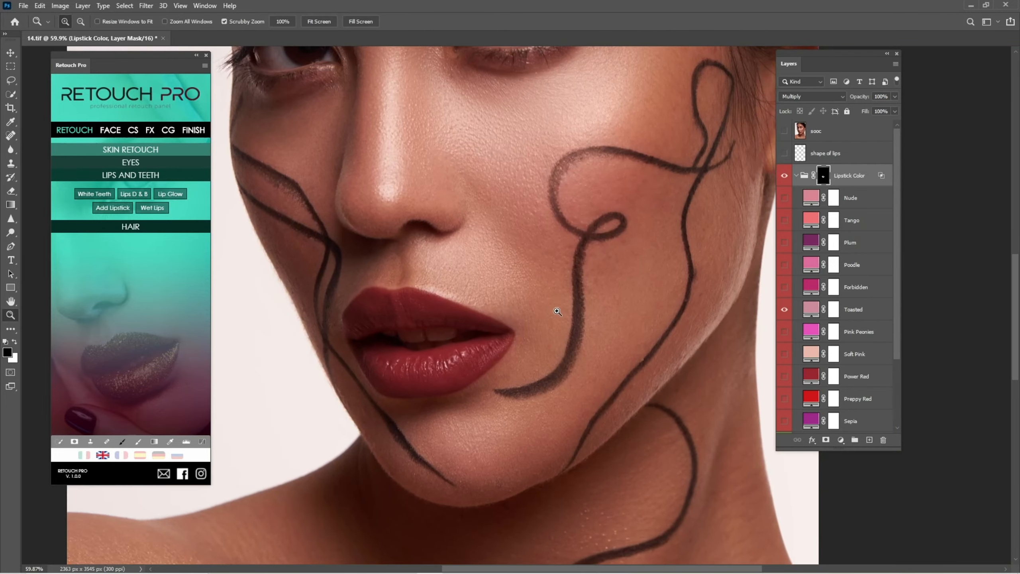
{"action": "left_click_drag", "start_coordinate": [558, 312], "coordinate": [498, 324]}
{"action": "key", "text": "ctrl+0"}
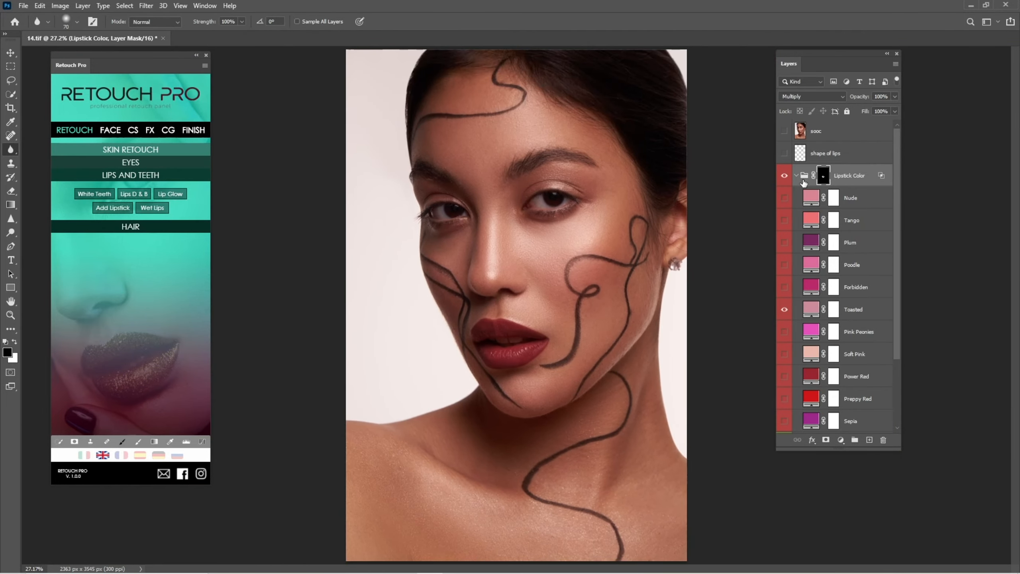
Compare the lips with and without the Lipstick Color group, then set the group's opacity to 65%.
{"action": "left_click", "coordinate": [797, 181]}
{"action": "left_click", "coordinate": [797, 177]}
{"action": "left_click", "coordinate": [784, 177]}
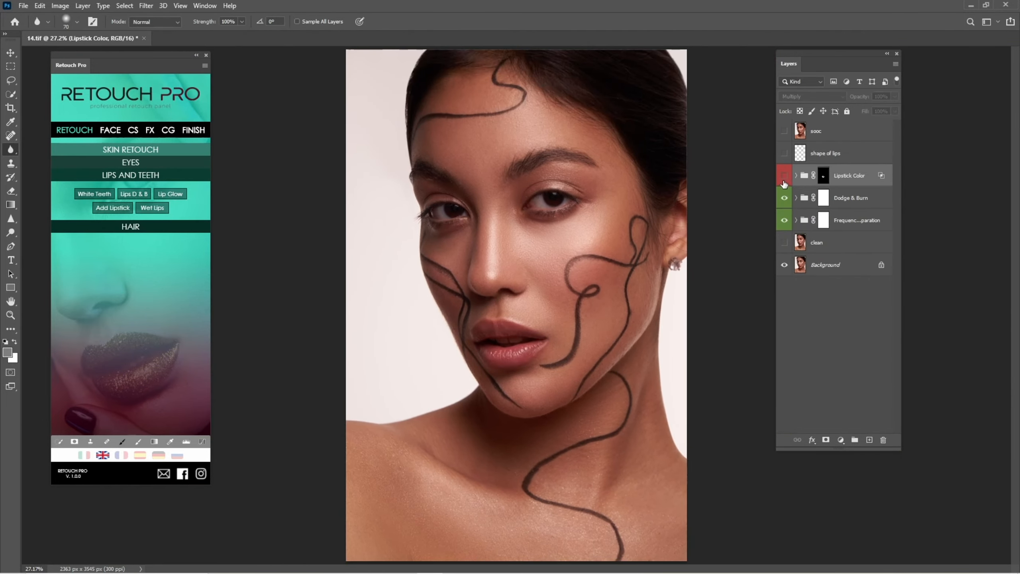
{"action": "left_click", "coordinate": [643, 301]}
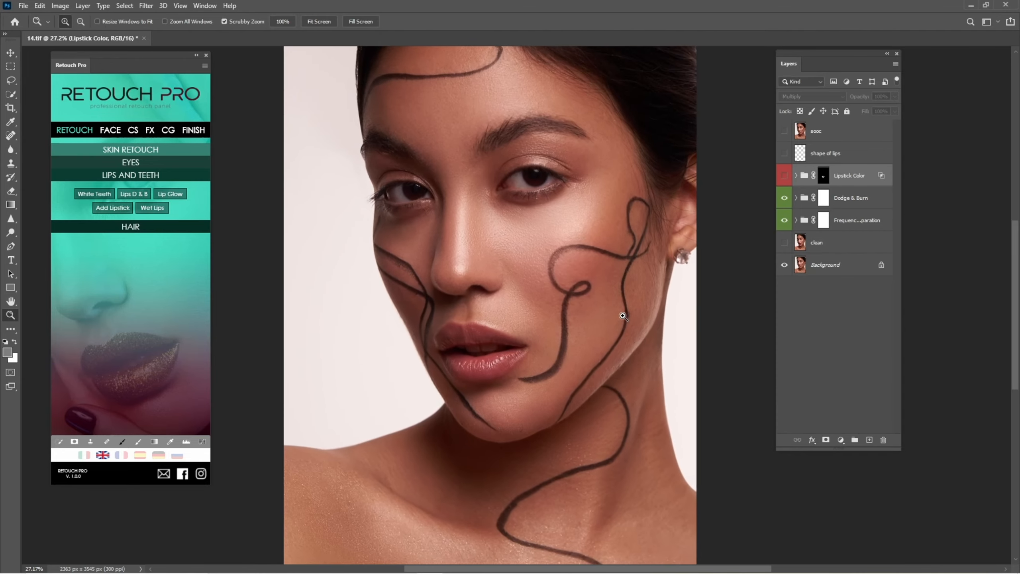
{"action": "left_click", "coordinate": [784, 177]}
{"action": "left_click", "coordinate": [786, 178]}
{"action": "left_click", "coordinate": [786, 179]}
{"action": "left_click_drag", "start_coordinate": [461, 375], "coordinate": [550, 384]}
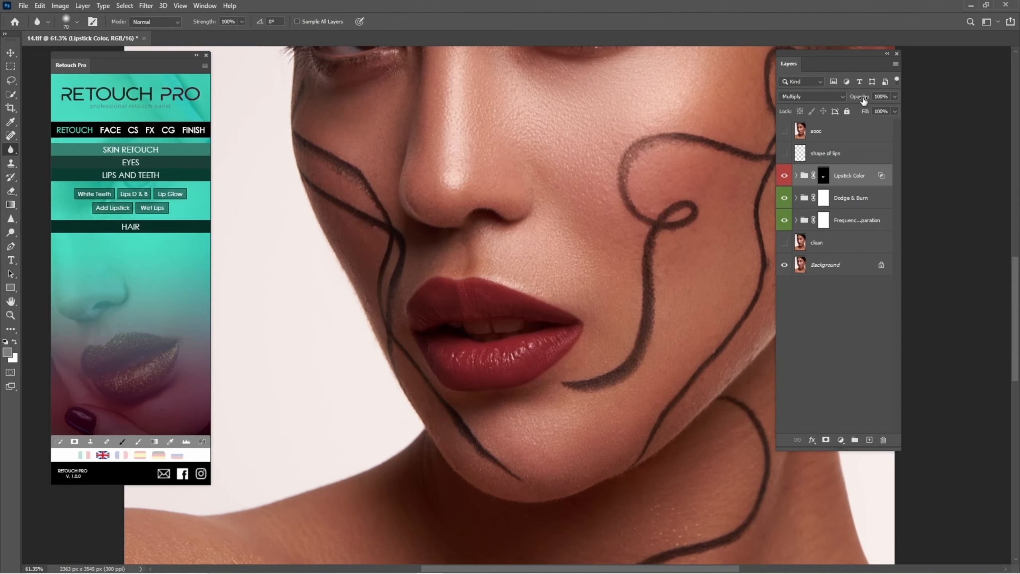
{"action": "left_click_drag", "start_coordinate": [858, 100], "coordinate": [853, 101]}
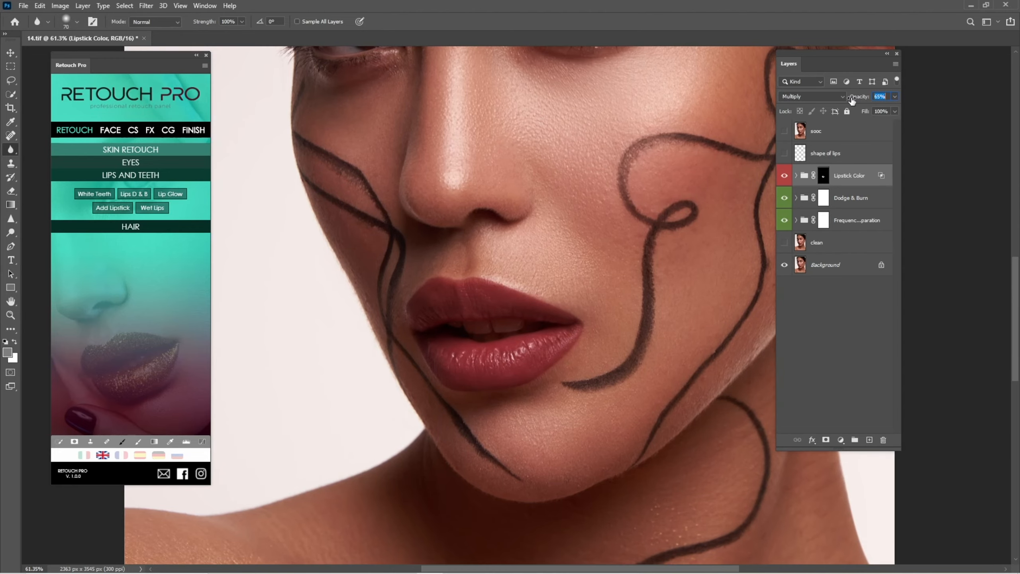
Add two empty layers above the Lipstick Color group, naming the upper one burn and the lower one dodge.
{"action": "left_click_drag", "start_coordinate": [482, 350], "coordinate": [515, 398]}
{"action": "left_click", "coordinate": [869, 439]}
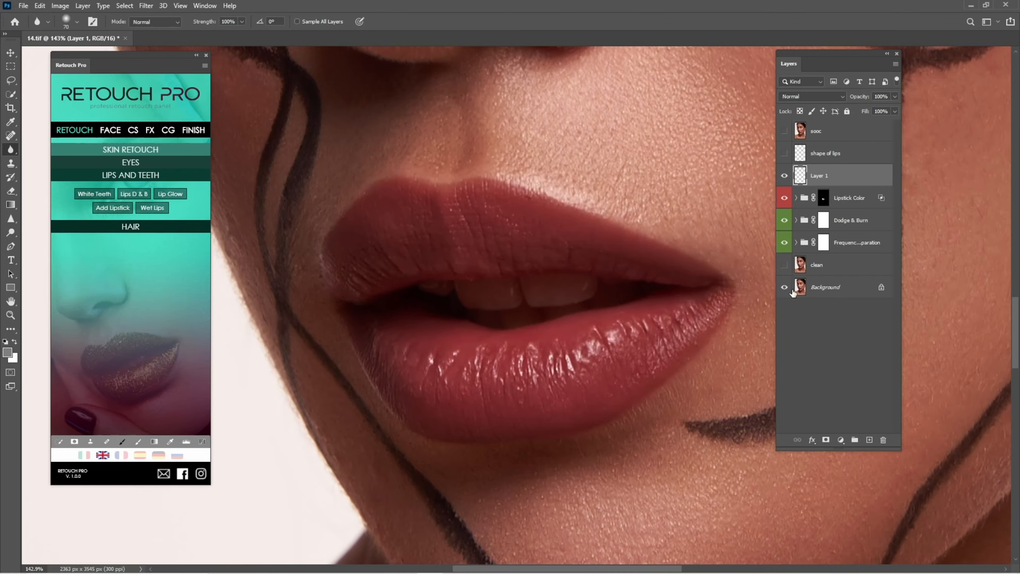
{"action": "key", "text": "ctrl+j"}
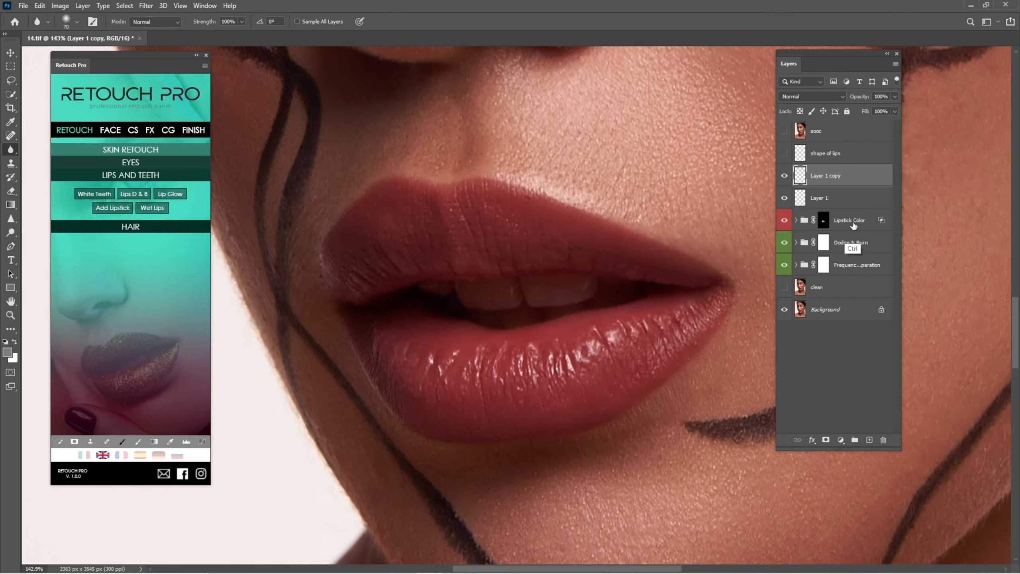
{"action": "double_click", "coordinate": [823, 185]}
{"action": "key", "text": "Return"}
{"action": "double_click", "coordinate": [818, 197]}
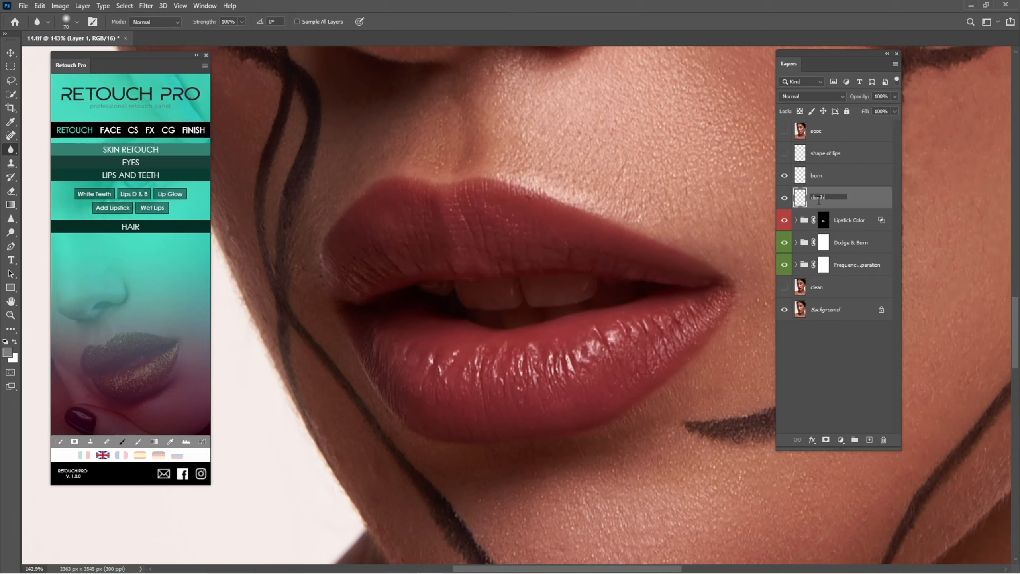
{"action": "type", "text": "dodge"}
{"action": "key", "text": "Return"}
Set the dodge layer's blend mode to Screen and the burn layer's blend mode to Multiply.
{"action": "left_click", "coordinate": [811, 96]}
{"action": "left_click", "coordinate": [808, 184]}
{"action": "left_click", "coordinate": [822, 179]}
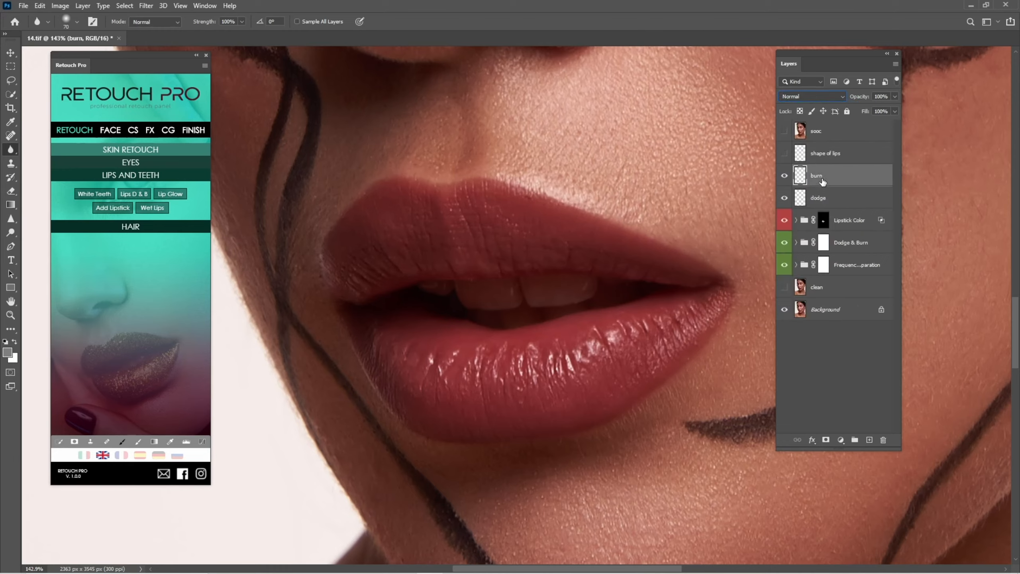
{"action": "left_click", "coordinate": [811, 96]}
{"action": "left_click", "coordinate": [809, 132]}
On the dodge layer, sample the lipstick red from the lower lip and set the brush to 10% opacity and size 60.
{"action": "left_click", "coordinate": [818, 198]}
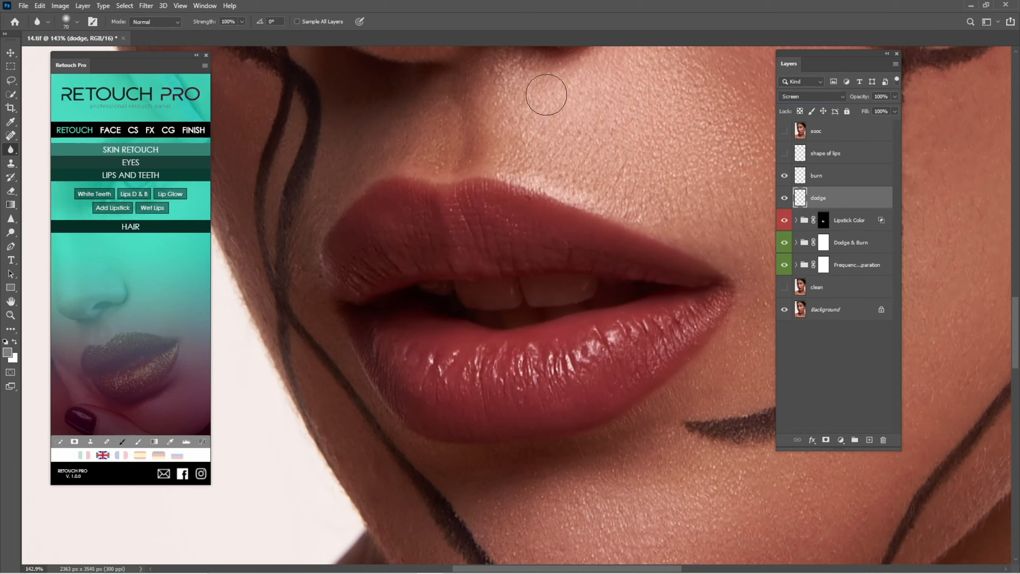
{"action": "key", "text": "i"}
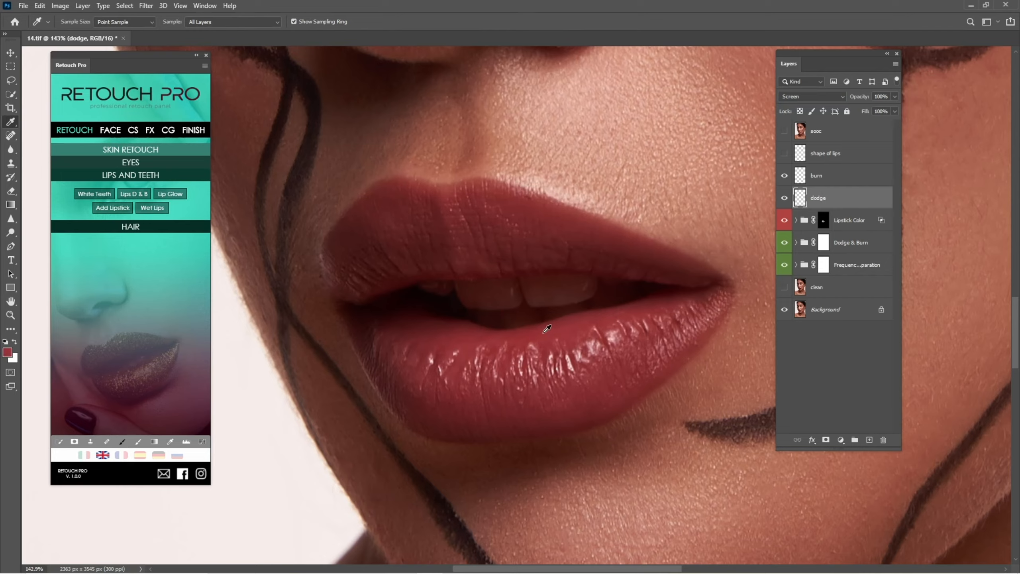
{"action": "key", "text": "b"}
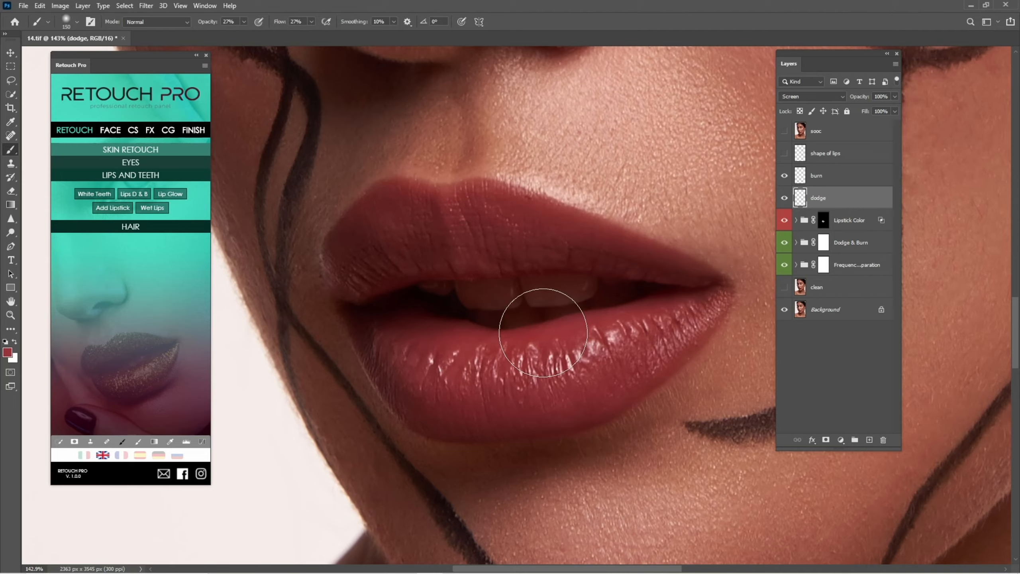
{"action": "key", "text": "1"}
{"action": "key", "text": "bracketleft"}
{"action": "key", "text": "bracketleft"}
{"action": "key", "text": "bracketleft"}
{"action": "key", "text": "bracketleft"}
{"action": "key", "text": "bracketleft"}
{"action": "key", "text": "bracketleft"}
{"action": "key", "text": "bracketleft"}
{"action": "key", "text": "bracketleft"}
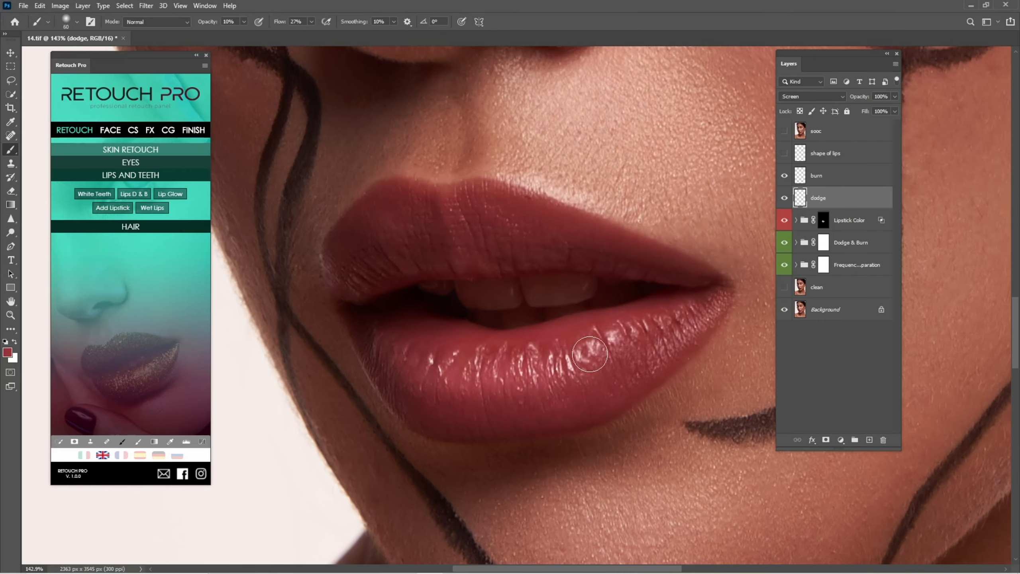
Brush the sampled red over the upper lip on the dodge layer to lighten it, adjusting the brush size as needed.
{"action": "key", "text": "bracketright"}
{"action": "key", "text": "bracketright"}
{"action": "key", "text": "bracketright"}
{"action": "key", "text": "bracketright"}
{"action": "mouse_move", "coordinate": [392, 229]}
{"action": "left_mouse_down"}
{"action": "mouse_move", "coordinate": [368, 223]}
{"action": "mouse_move", "coordinate": [366, 268]}
{"action": "mouse_move", "coordinate": [441, 218]}
{"action": "mouse_move", "coordinate": [444, 236]}
{"action": "mouse_move", "coordinate": [529, 238]}
{"action": "mouse_move", "coordinate": [369, 228]}
{"action": "left_mouse_up"}
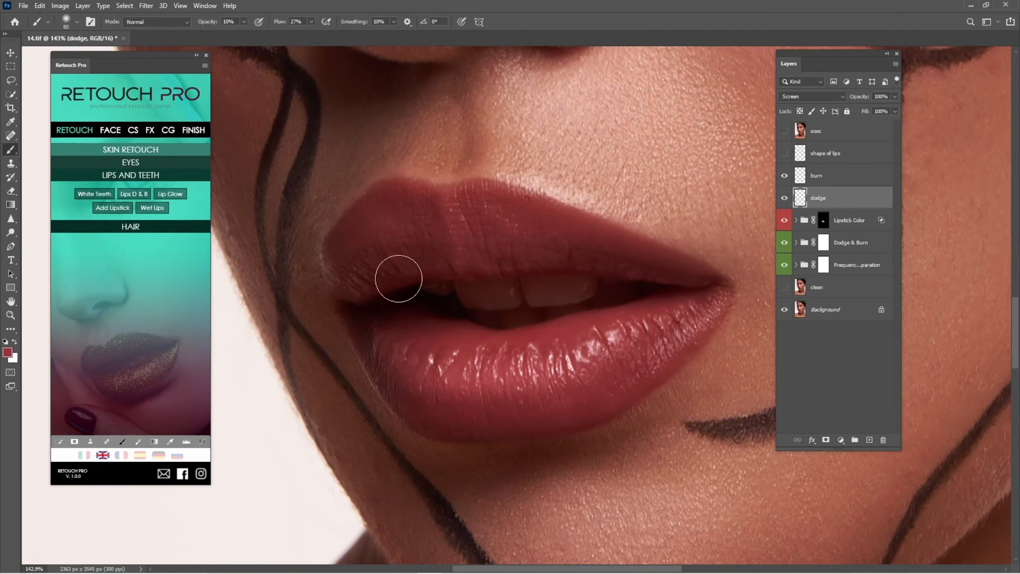
{"action": "key", "text": "bracketleft"}
{"action": "key", "text": "bracketleft"}
Compare the lips with and without the dodge layer.
{"action": "key", "text": "ctrl+space"}
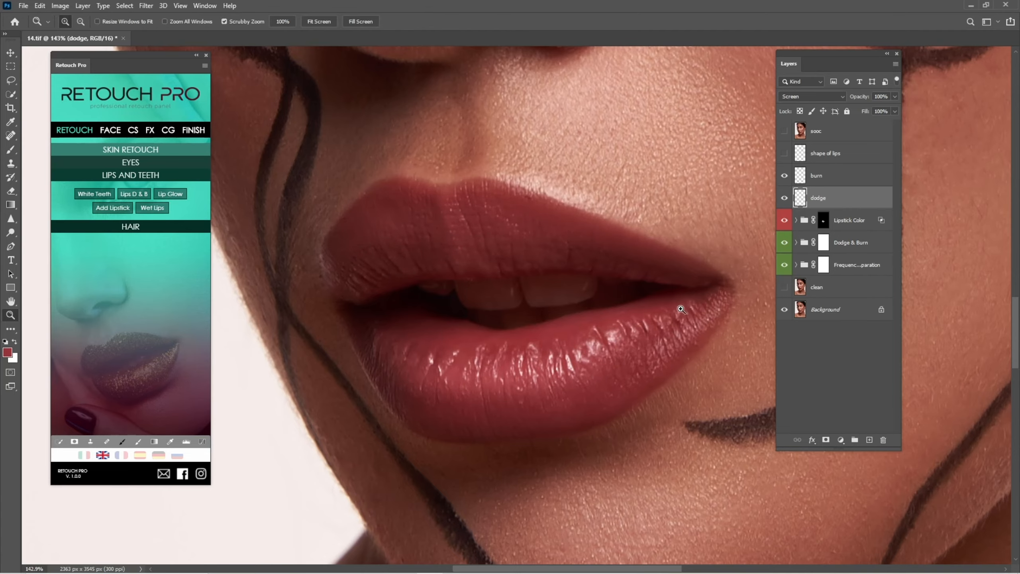
{"action": "left_click_drag", "start_coordinate": [679, 312], "coordinate": [590, 317]}
{"action": "key", "text": "space"}
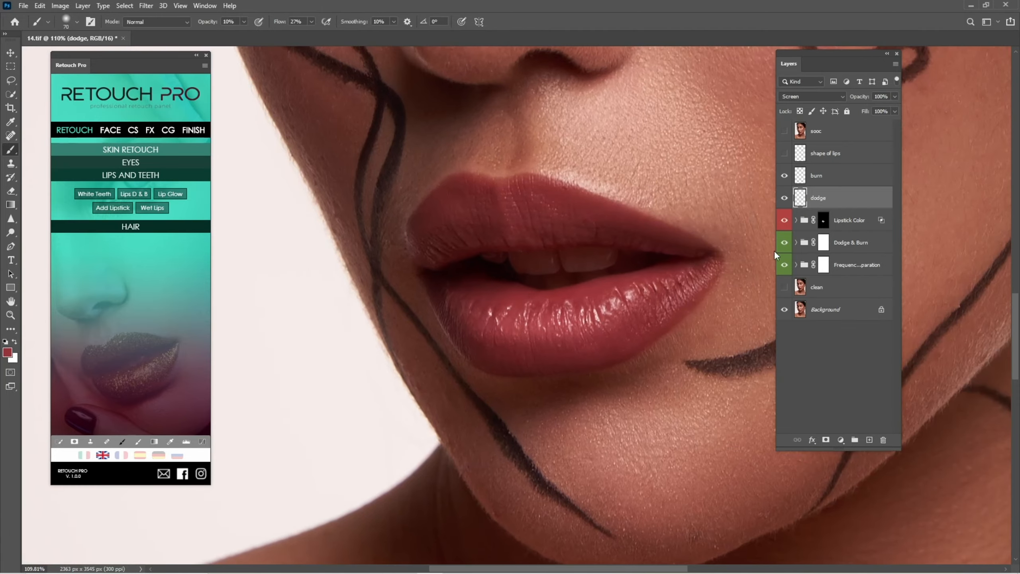
{"action": "left_click", "coordinate": [784, 198]}
{"action": "left_click", "coordinate": [784, 197]}
On the burn layer, brush the sampled red over the upper lip and the lower lip's edges to deepen the shadows.
{"action": "key", "text": "bracketleft"}
{"action": "left_click", "coordinate": [837, 180]}
{"action": "key", "text": "bracketright"}
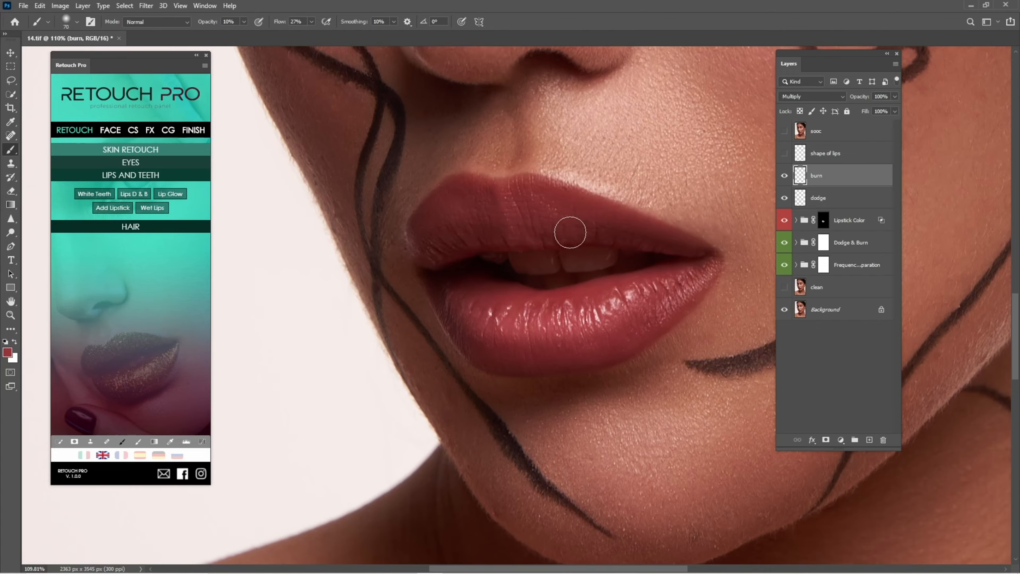
{"action": "key", "text": "bracketright"}
{"action": "key", "text": "bracketright"}
{"action": "key", "text": "bracketleft"}
{"action": "key", "text": "bracketleft"}
{"action": "key", "text": "bracketright"}
{"action": "key", "text": "bracketright"}
{"action": "mouse_move", "coordinate": [545, 234]}
{"action": "left_mouse_down"}
{"action": "mouse_move", "coordinate": [445, 246]}
{"action": "mouse_move", "coordinate": [460, 208]}
{"action": "mouse_move", "coordinate": [449, 254]}
{"action": "left_mouse_up"}
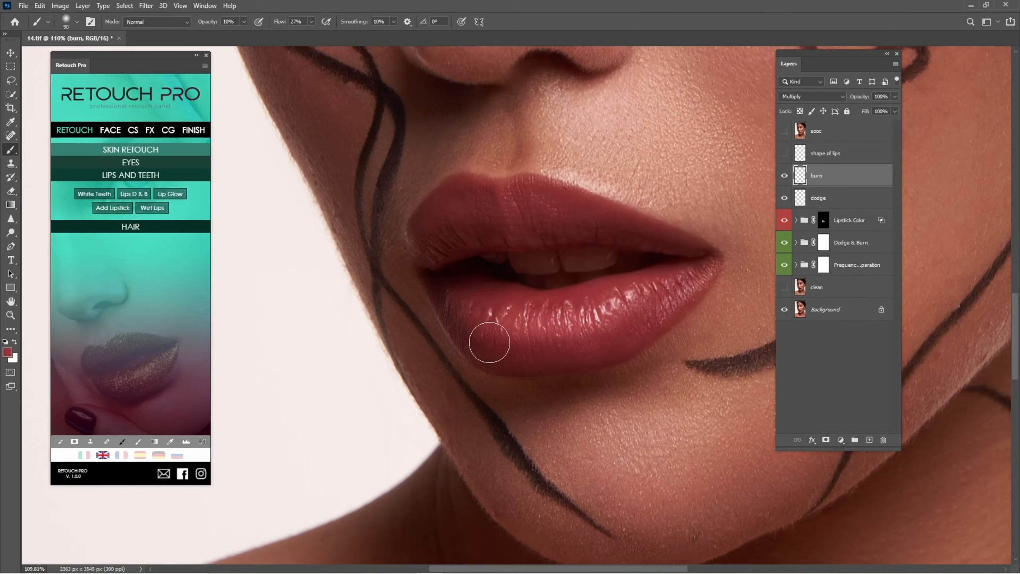
{"action": "key", "text": "bracketleft"}
{"action": "mouse_move", "coordinate": [630, 335]}
{"action": "left_mouse_down"}
{"action": "mouse_move", "coordinate": [646, 317]}
{"action": "mouse_move", "coordinate": [482, 319]}
{"action": "mouse_move", "coordinate": [546, 317]}
{"action": "left_mouse_up"}
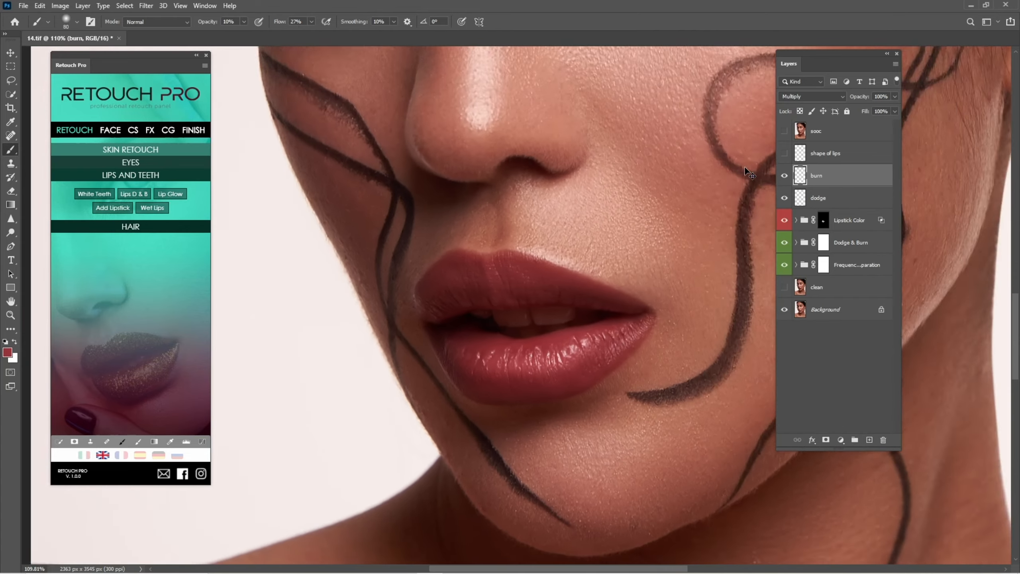
Set the burn layer's opacity to 56% and compare the lips with and without the layer.
{"action": "key", "text": "ctrl+0"}
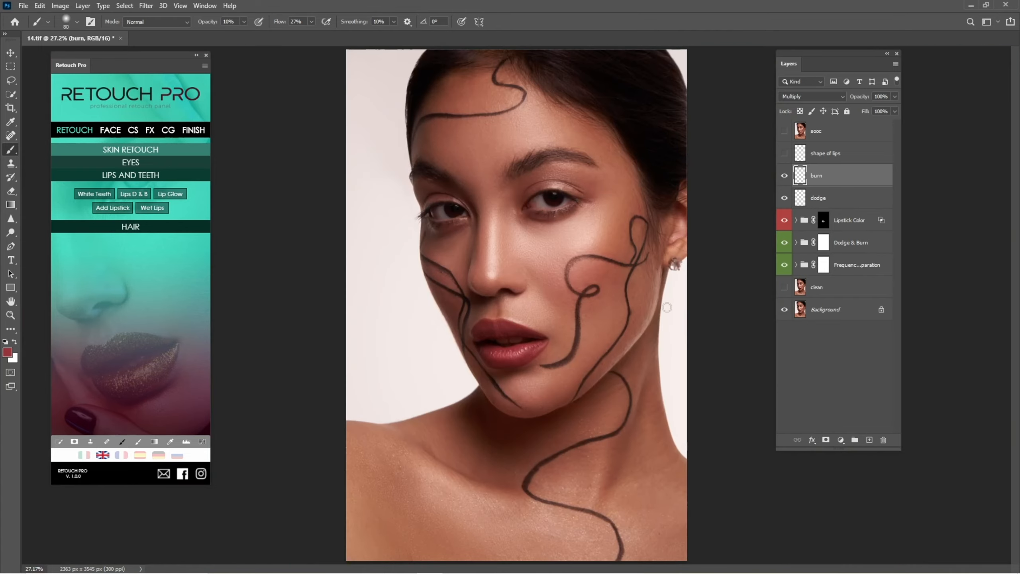
{"action": "key", "text": "ctrl+space"}
{"action": "left_click_drag", "start_coordinate": [501, 356], "coordinate": [582, 354]}
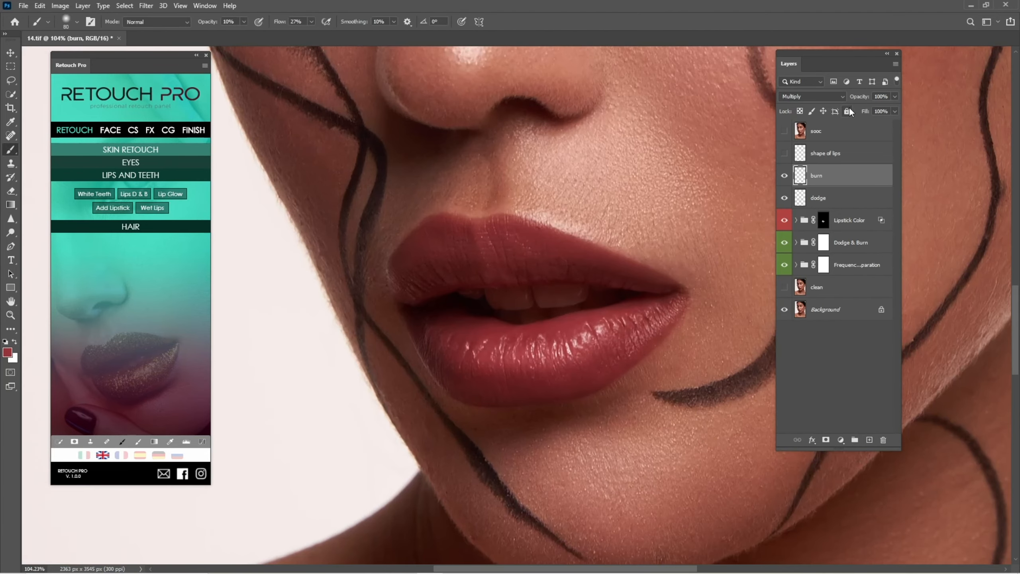
{"action": "left_click_drag", "start_coordinate": [858, 99], "coordinate": [842, 97]}
{"action": "left_click", "coordinate": [784, 176]}
{"action": "left_click", "coordinate": [785, 176]}
Check the dodge layer's effect on the lips and set its opacity to 48%.
{"action": "left_click", "coordinate": [823, 198]}
{"action": "left_click", "coordinate": [785, 198]}
{"action": "left_click", "coordinate": [786, 198]}
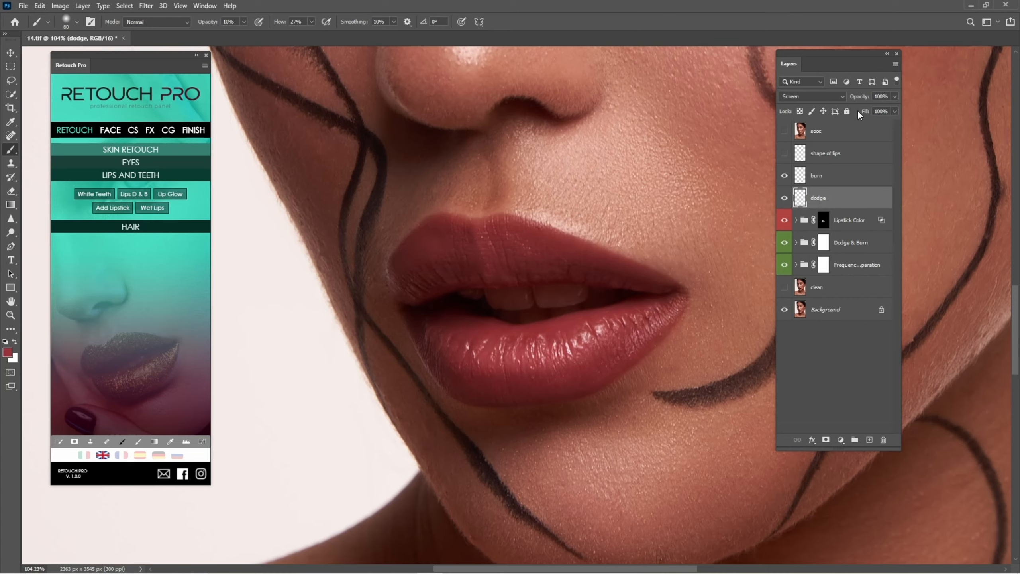
{"action": "left_click_drag", "start_coordinate": [863, 99], "coordinate": [843, 100]}
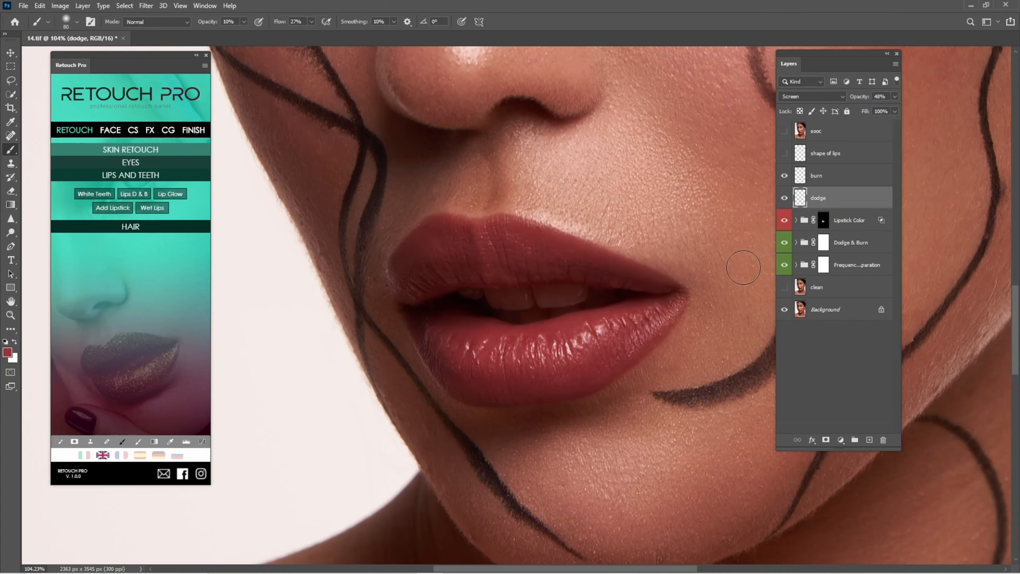
Group the burn and dodge layers with the Lipstick Color group and name the new group Lips.
{"action": "left_click", "coordinate": [823, 179], "text": "ctrl"}
{"action": "left_click", "coordinate": [845, 223], "text": "ctrl"}
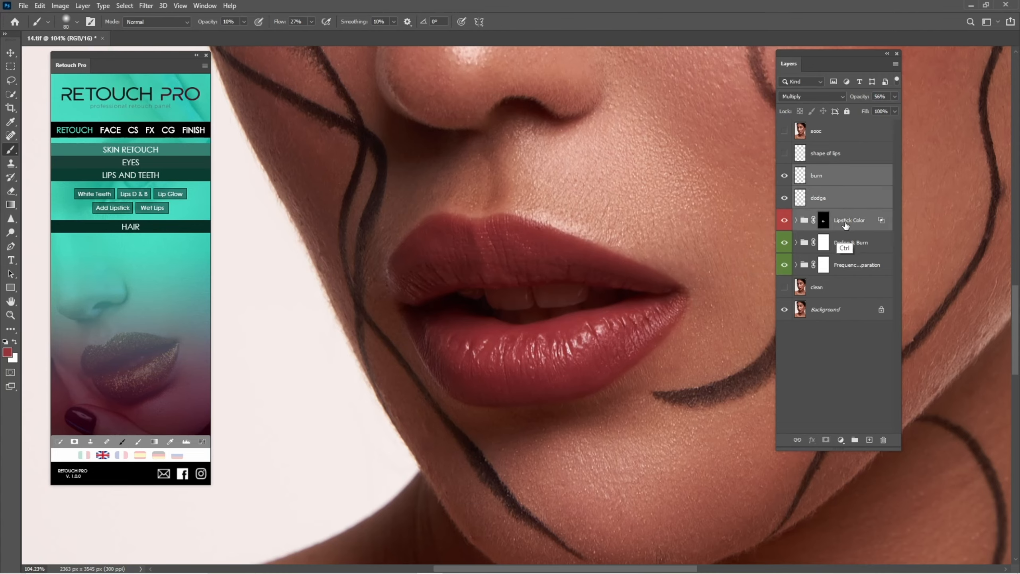
{"action": "key", "text": "ctrl+g"}
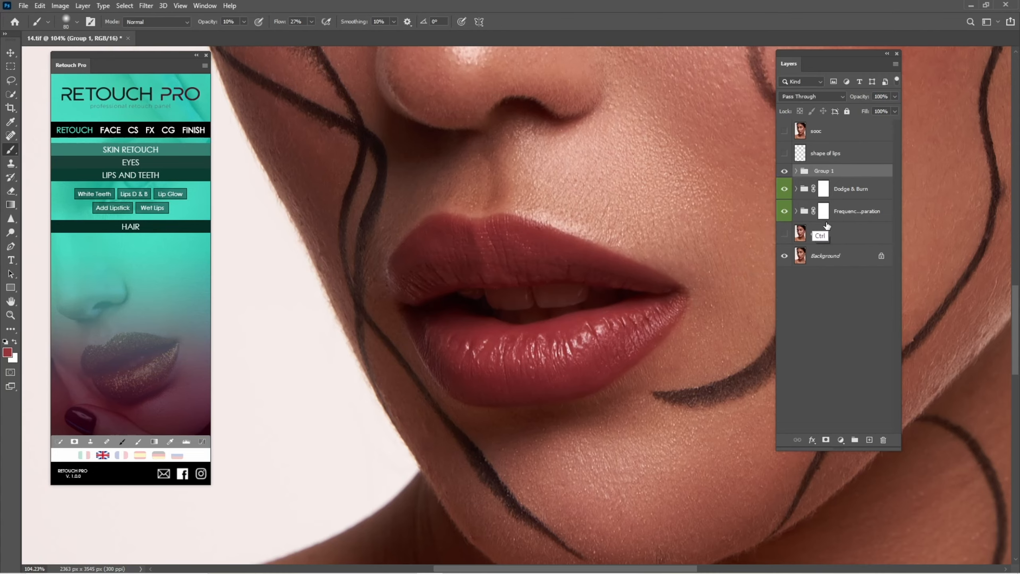
{"action": "double_click", "coordinate": [823, 171]}
{"action": "key", "text": "Return"}
Compare the whole portrait with and without the Lips group.
{"action": "key", "text": "ctrl+0"}
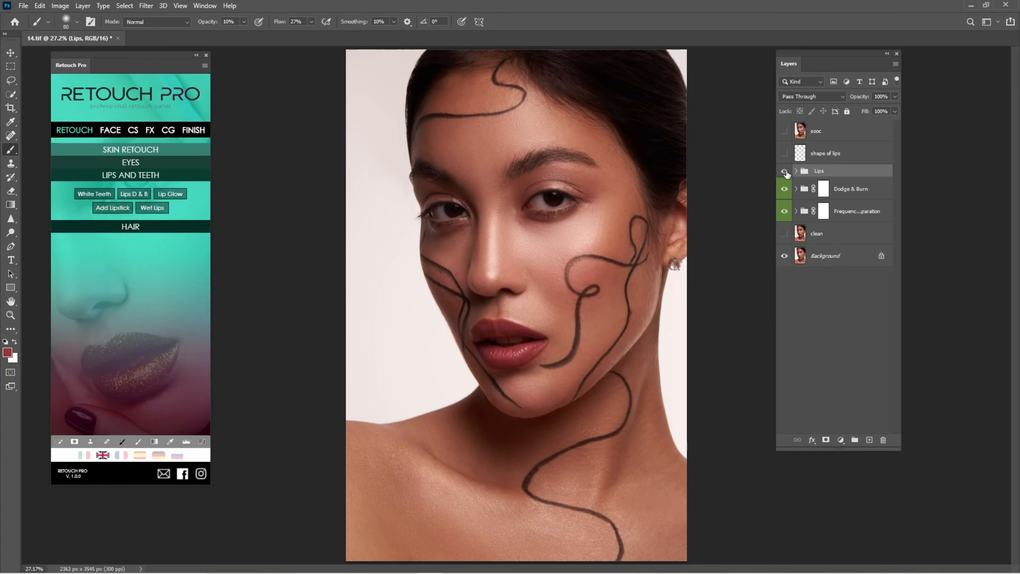
{"action": "left_click", "coordinate": [784, 171]}
{"action": "left_click", "coordinate": [784, 171]}
{"action": "left_click", "coordinate": [784, 171]}
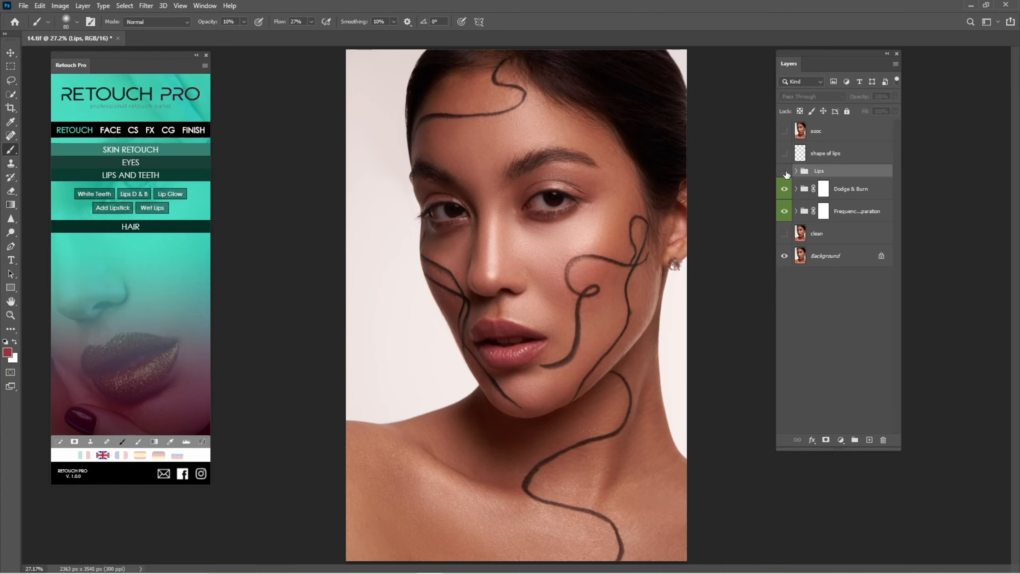
{"action": "left_click", "coordinate": [784, 171]}
{"action": "left_click", "coordinate": [784, 172]}
{"action": "left_click", "coordinate": [784, 171]}
{"action": "left_click", "coordinate": [785, 171]}
{"action": "left_click", "coordinate": [785, 171]}
{"action": "left_click", "coordinate": [785, 172]}
{"action": "left_click", "coordinate": [785, 171]}
Set the Lips group's opacity to 70% and compare the portrait with the sooc layer.
{"action": "mouse_move", "coordinate": [519, 358]}
{"action": "left_mouse_down"}
{"action": "mouse_move", "coordinate": [542, 365]}
{"action": "mouse_move", "coordinate": [570, 325]}
{"action": "left_mouse_up"}
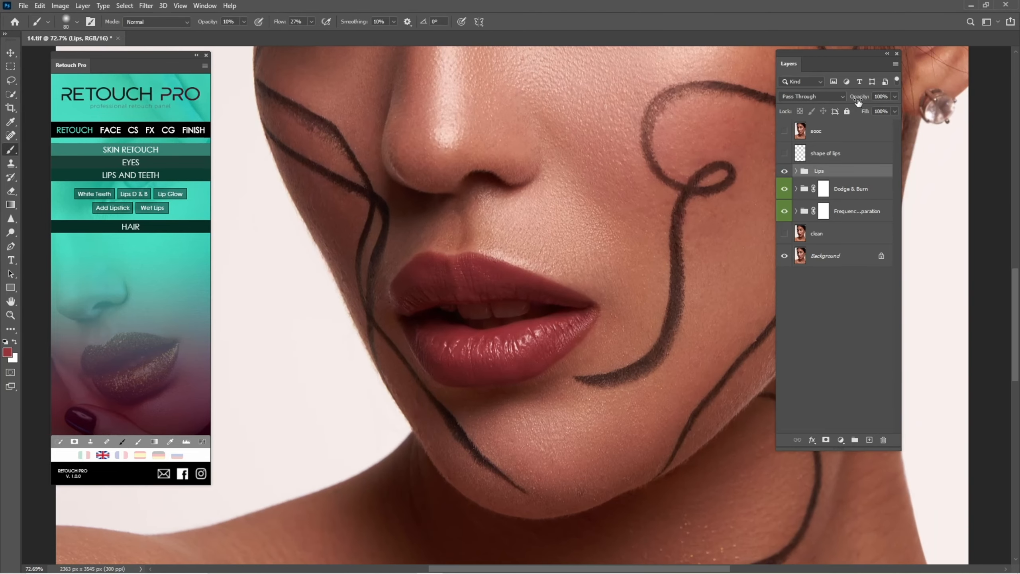
{"action": "left_click_drag", "start_coordinate": [864, 98], "coordinate": [860, 99]}
{"action": "key", "text": "ctrl+0"}
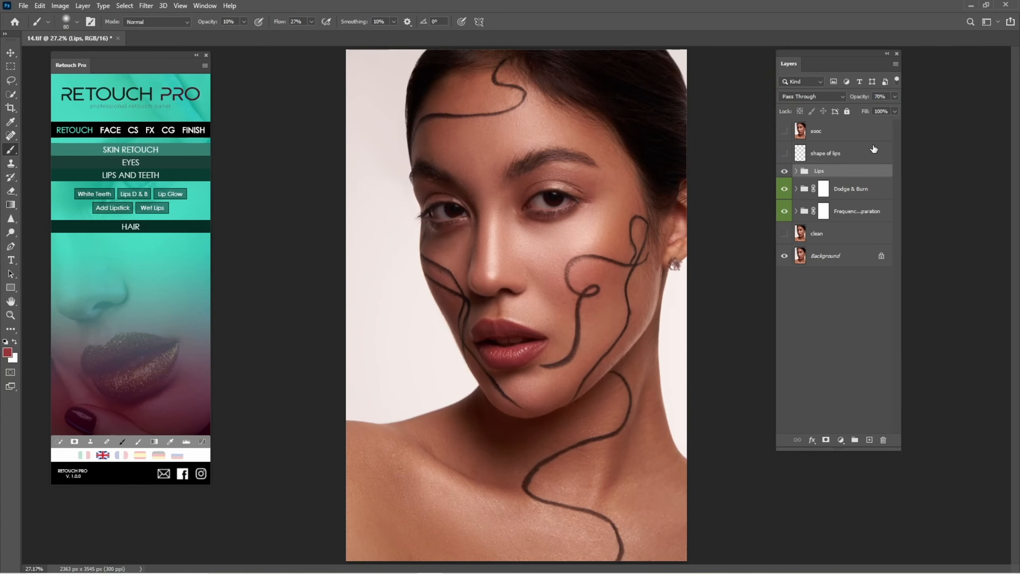
{"action": "left_click", "coordinate": [784, 132]}
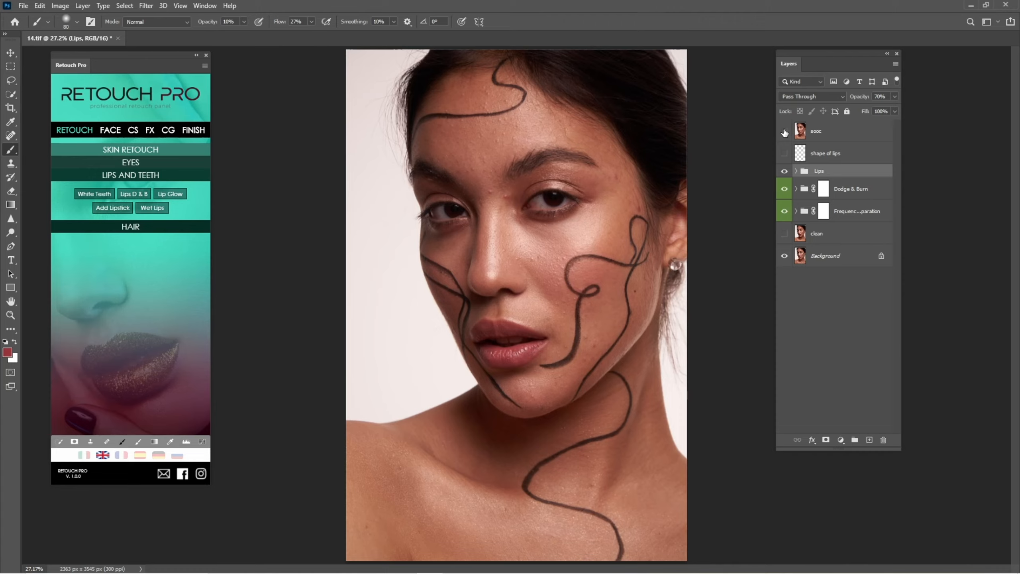
{"action": "left_click", "coordinate": [785, 132]}
Open the eye retouching tools, hide all groups above the clean layer, and show and select the clean layer.
{"action": "left_click", "coordinate": [160, 164]}
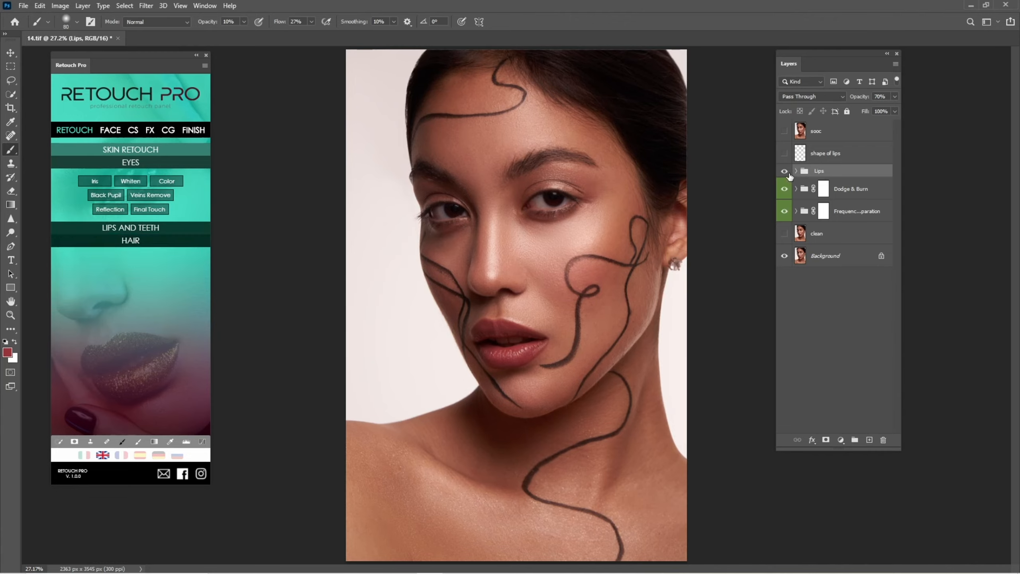
{"action": "left_click_drag", "start_coordinate": [786, 172], "coordinate": [782, 213]}
{"action": "left_click", "coordinate": [785, 234]}
{"action": "left_click", "coordinate": [811, 238]}
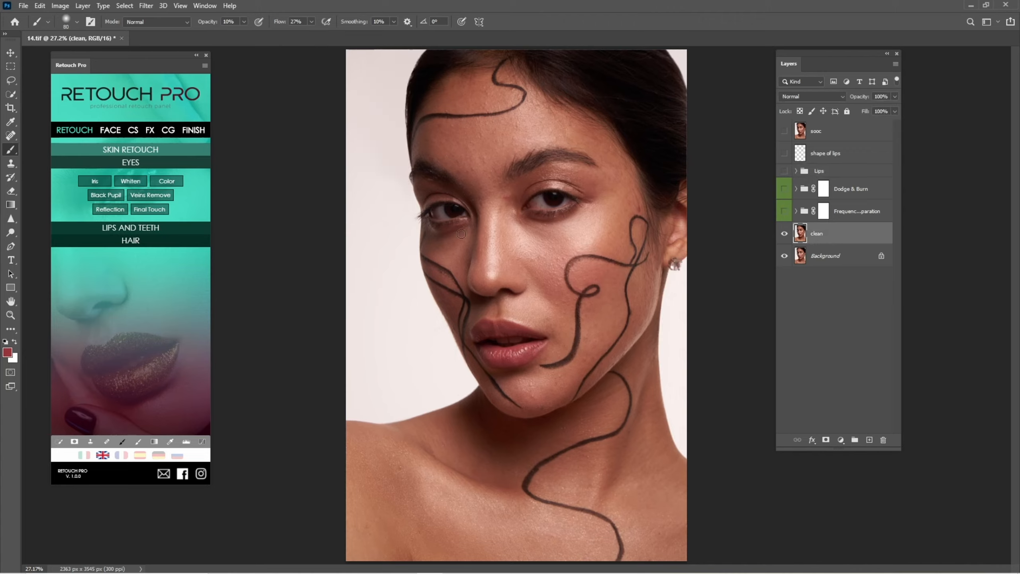
Add the Veins Removal and Whiten Eyes groups above the clean layer with the eye retouching tools.
{"action": "left_click", "coordinate": [141, 195]}
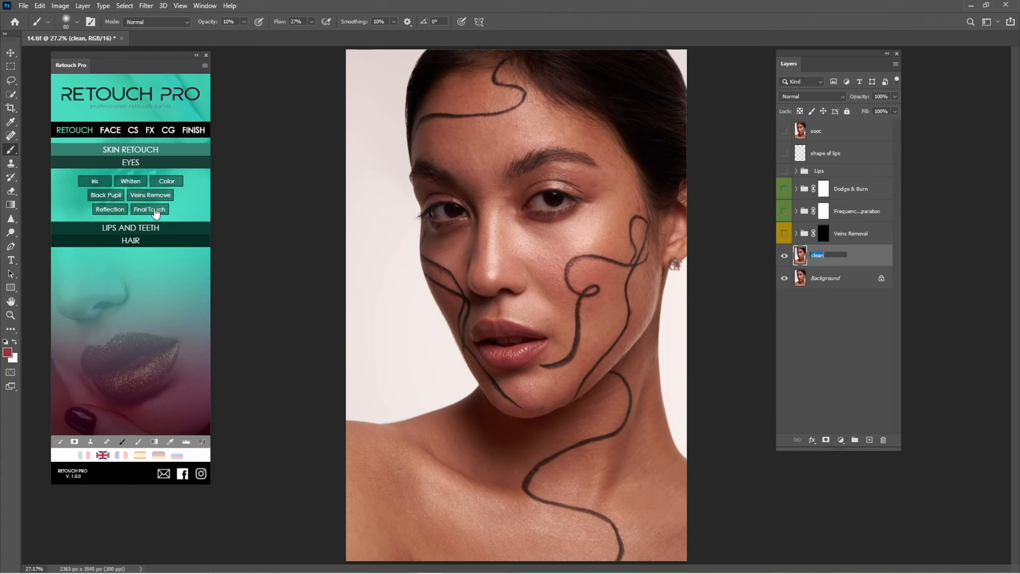
{"action": "left_click", "coordinate": [132, 184]}
{"action": "left_click", "coordinate": [131, 185]}
{"action": "left_click", "coordinate": [802, 258]}
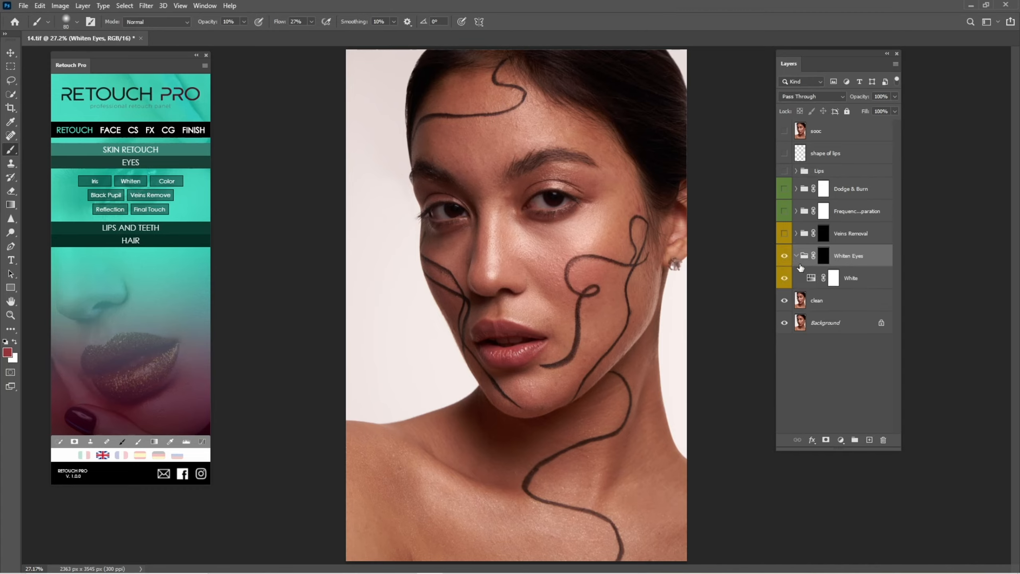
{"action": "left_click", "coordinate": [796, 258]}
{"action": "left_click", "coordinate": [822, 277]}
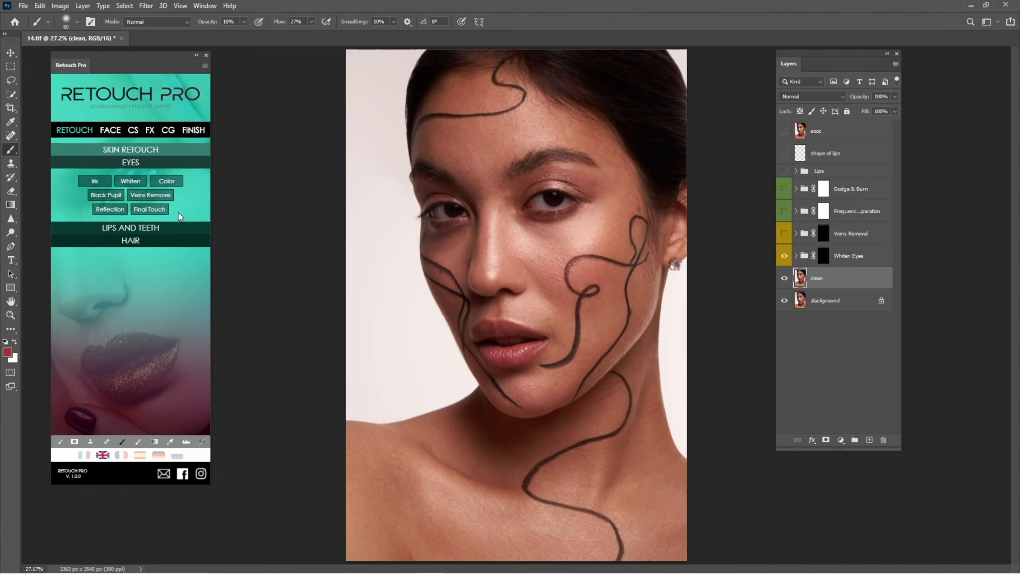
Add the Iris and Black Pupil groups above the clean layer with the eye retouching tools, hiding the Iris group.
{"action": "left_click", "coordinate": [92, 185]}
{"action": "left_click", "coordinate": [797, 278]}
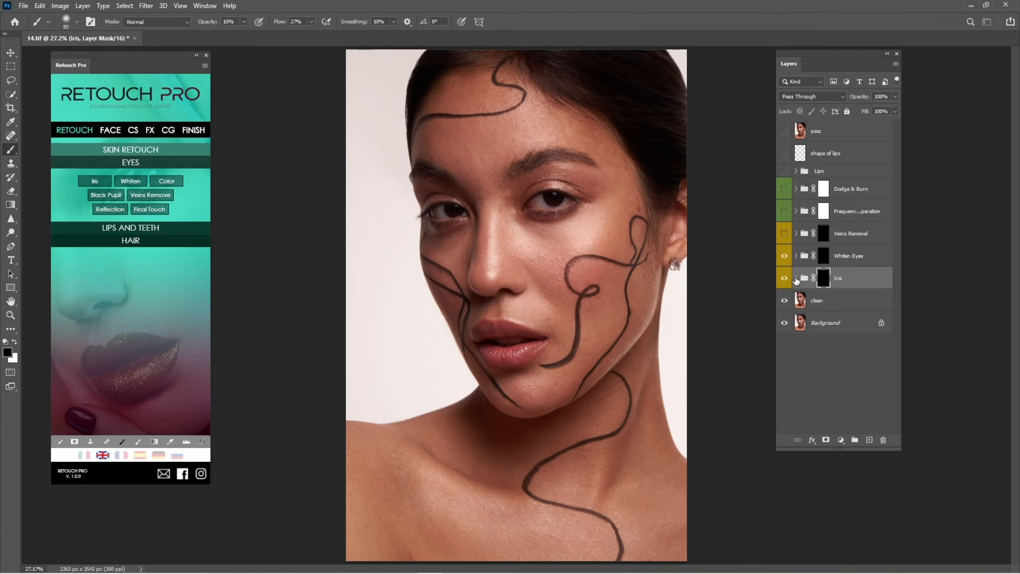
{"action": "left_click", "coordinate": [785, 278]}
{"action": "left_click", "coordinate": [818, 300]}
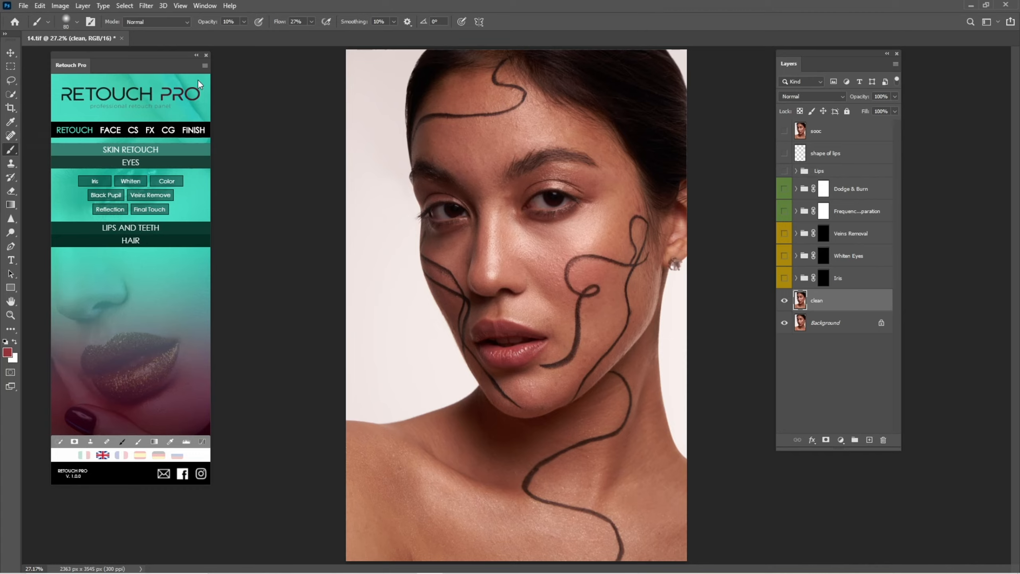
{"action": "left_click", "coordinate": [107, 196]}
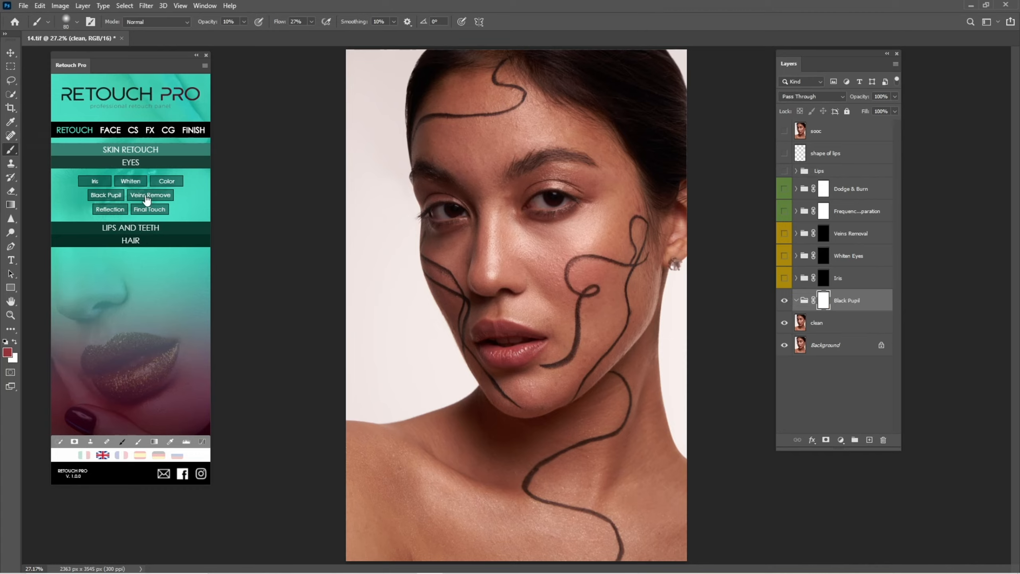
{"action": "left_click", "coordinate": [797, 301]}
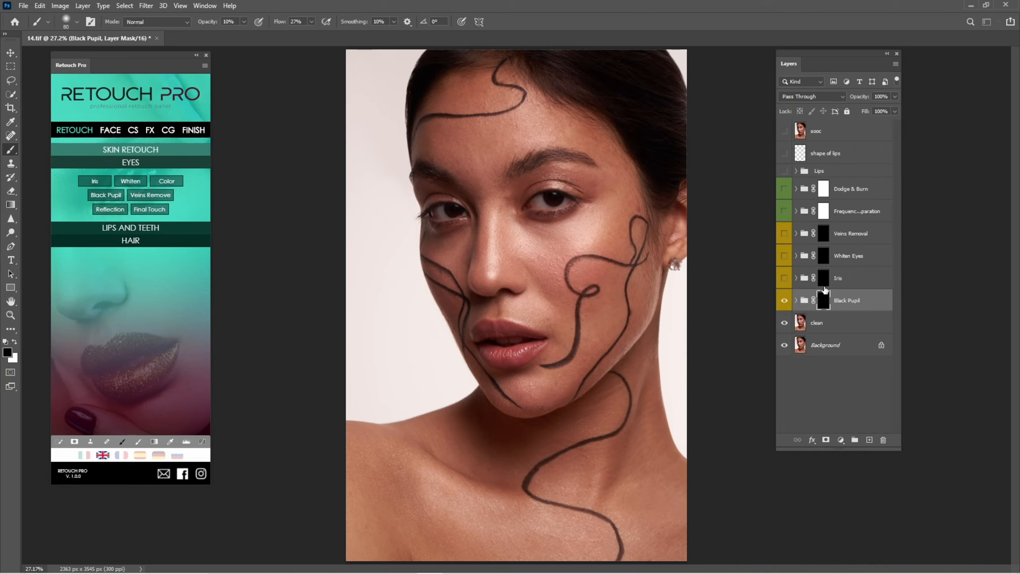
Group the Veins Removal, Whiten Eyes, Iris and Black Pupil groups together and name the new group Eyes.
{"action": "left_click", "coordinate": [858, 240], "text": "shift"}
{"action": "key", "text": "ctrl+g"}
{"action": "double_click", "coordinate": [830, 230]}
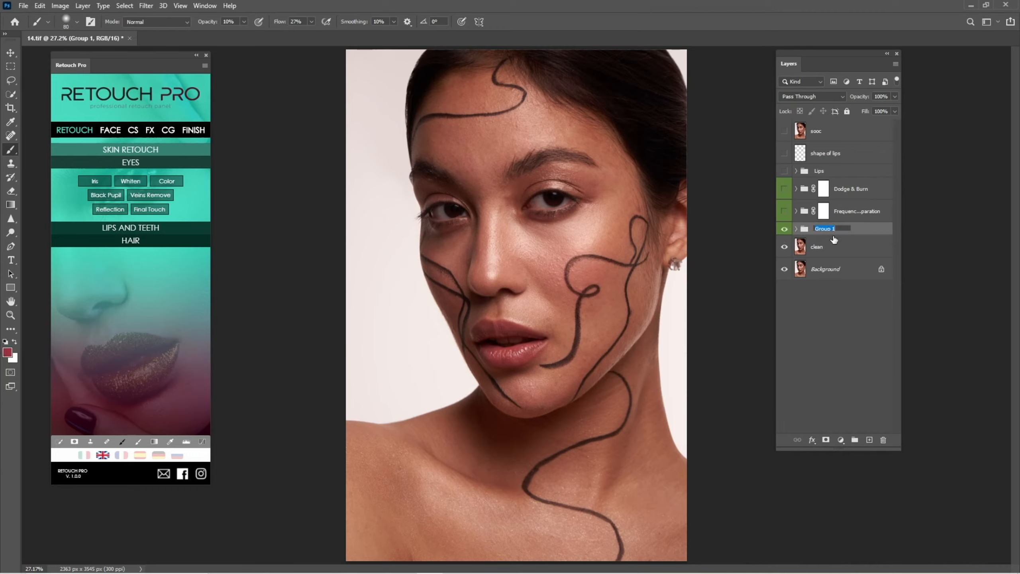
{"action": "type", "text": "Eyes"}
{"action": "key", "text": "Return"}
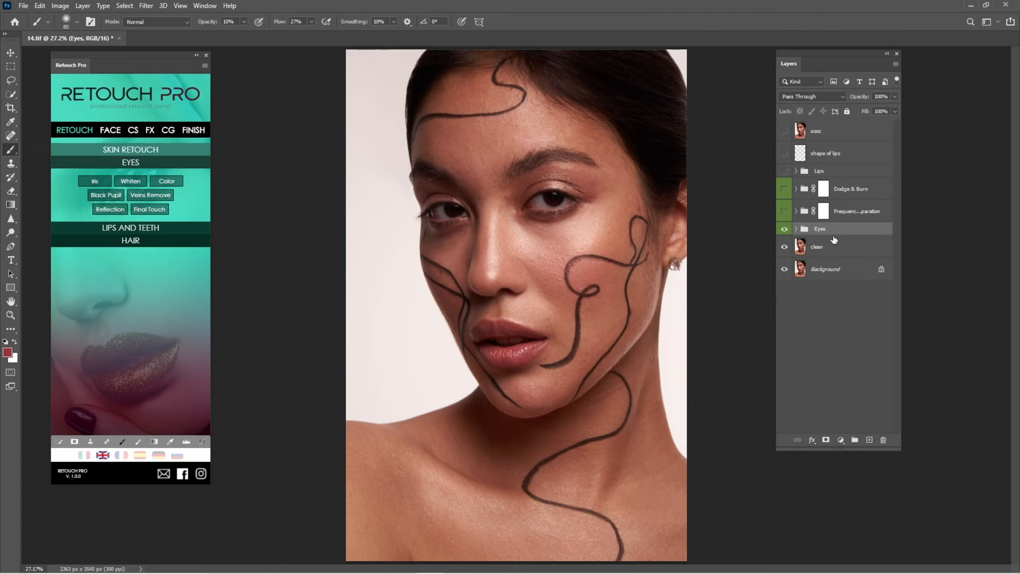
Move the Eyes group above the Lips group, expand it, and show the skin and lip retouching groups again.
{"action": "left_click_drag", "start_coordinate": [834, 234], "coordinate": [787, 177]}
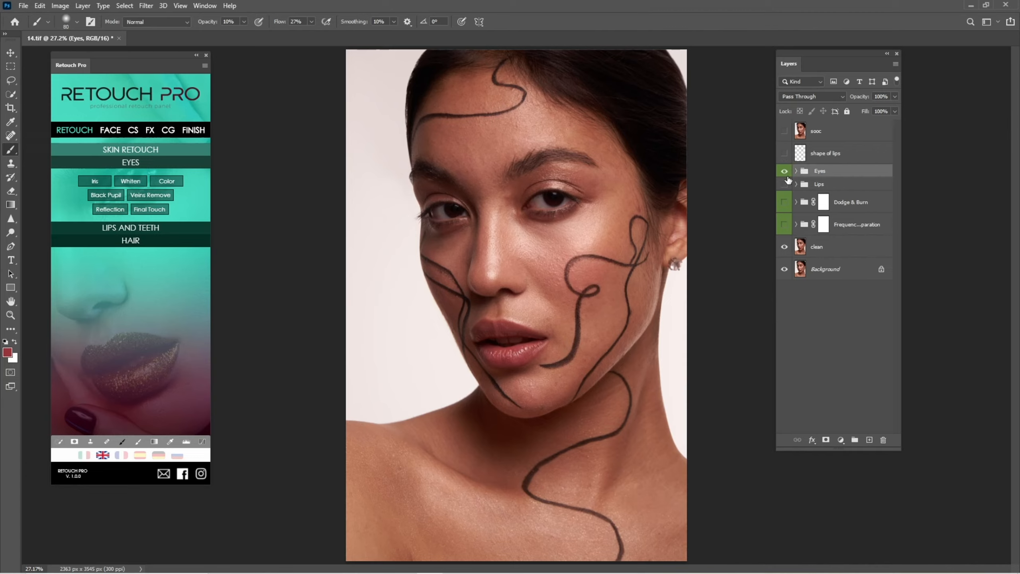
{"action": "left_click", "coordinate": [784, 225]}
{"action": "left_click", "coordinate": [783, 203]}
{"action": "left_click", "coordinate": [796, 171]}
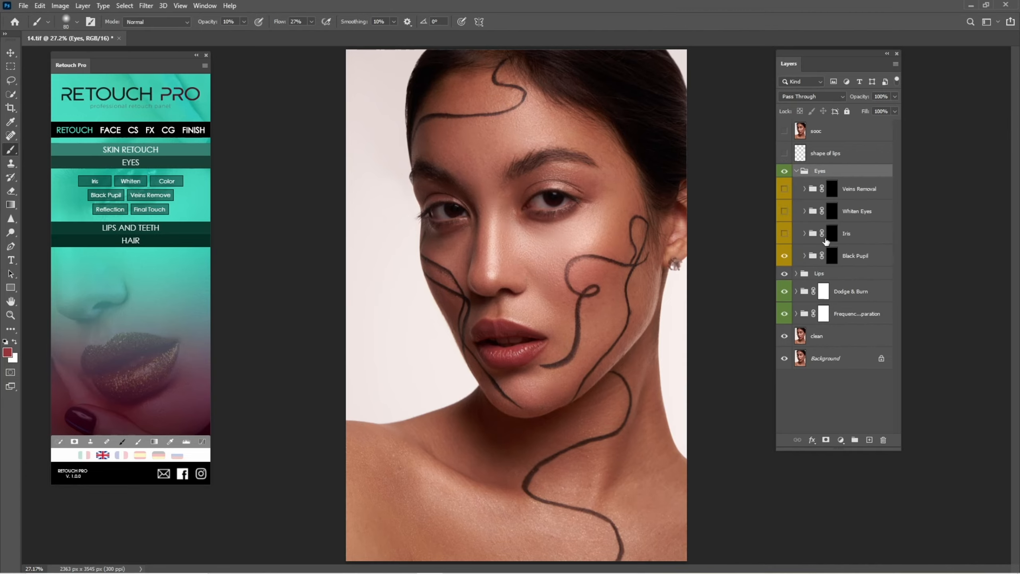
Show the Veins Removal group and paint white at 50% opacity on its mask over the white of the portrait's right-hand eye.
{"action": "left_click", "coordinate": [831, 194]}
{"action": "left_click", "coordinate": [784, 189]}
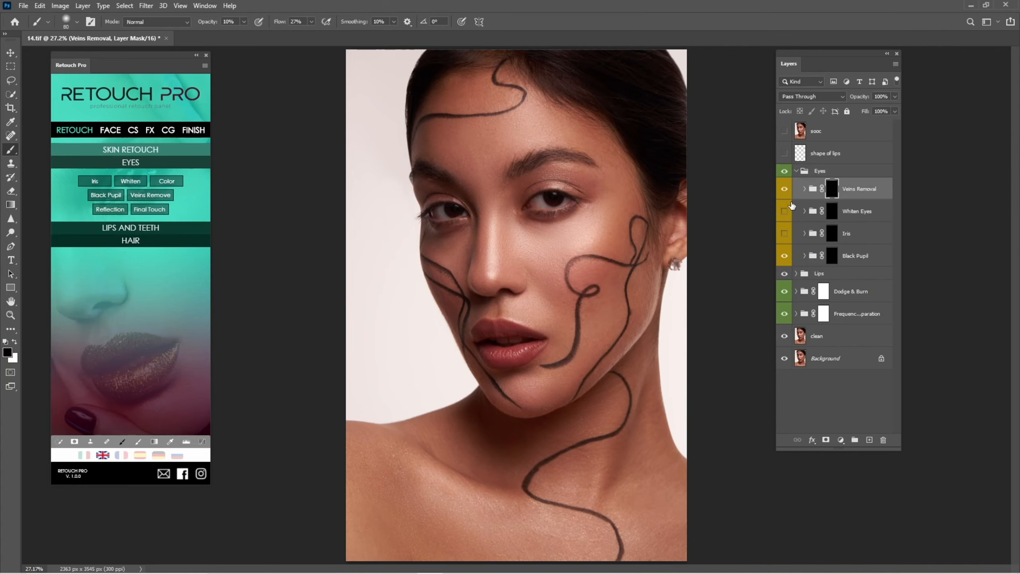
{"action": "key", "text": "x"}
{"action": "key", "text": "z"}
{"action": "mouse_move", "coordinate": [437, 208]}
{"action": "left_mouse_down"}
{"action": "mouse_move", "coordinate": [491, 257]}
{"action": "mouse_move", "coordinate": [471, 259]}
{"action": "mouse_move", "coordinate": [467, 238]}
{"action": "mouse_move", "coordinate": [440, 226]}
{"action": "mouse_move", "coordinate": [466, 249]}
{"action": "mouse_move", "coordinate": [467, 216]}
{"action": "mouse_move", "coordinate": [472, 267]}
{"action": "mouse_move", "coordinate": [451, 235]}
{"action": "mouse_move", "coordinate": [458, 231]}
{"action": "mouse_move", "coordinate": [454, 255]}
{"action": "mouse_move", "coordinate": [446, 251]}
{"action": "mouse_move", "coordinate": [467, 227]}
{"action": "mouse_move", "coordinate": [487, 260]}
{"action": "mouse_move", "coordinate": [437, 222]}
{"action": "mouse_move", "coordinate": [448, 236]}
{"action": "mouse_move", "coordinate": [463, 205]}
{"action": "mouse_move", "coordinate": [455, 235]}
{"action": "mouse_move", "coordinate": [433, 236]}
{"action": "mouse_move", "coordinate": [470, 249]}
{"action": "mouse_move", "coordinate": [468, 229]}
{"action": "left_mouse_up"}
{"action": "key", "text": "b"}
{"action": "key", "text": "6"}
{"action": "key", "text": "bracketleft"}
{"action": "key", "text": "bracketleft"}
{"action": "key", "text": "5"}
{"action": "key", "text": "bracketleft"}
{"action": "key", "text": "bracketleft"}
{"action": "key", "text": "bracketleft"}
{"action": "key", "text": "bracketleft"}
{"action": "scroll", "coordinate": [615, 228], "scroll_direction": "right", "scroll_amount": 6}
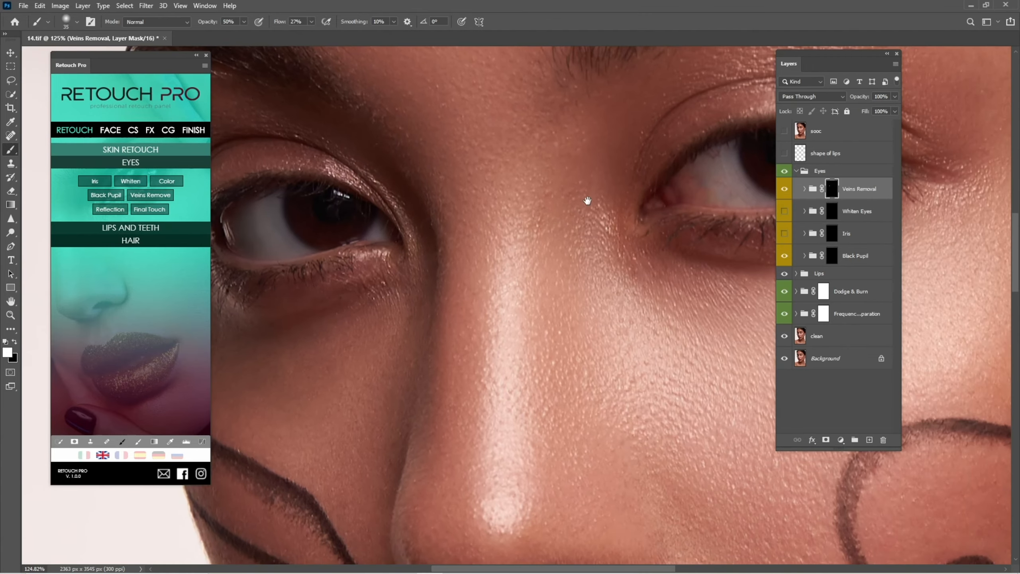
{"action": "key", "text": "bracketright"}
{"action": "key", "text": "bracketright"}
{"action": "mouse_move", "coordinate": [599, 227]}
{"action": "left_mouse_down"}
{"action": "mouse_move", "coordinate": [581, 219]}
{"action": "mouse_move", "coordinate": [592, 232]}
{"action": "mouse_move", "coordinate": [576, 237]}
{"action": "mouse_move", "coordinate": [634, 261]}
{"action": "mouse_move", "coordinate": [611, 220]}
{"action": "left_mouse_up"}
{"action": "left_click_drag", "start_coordinate": [727, 220], "coordinate": [730, 219]}
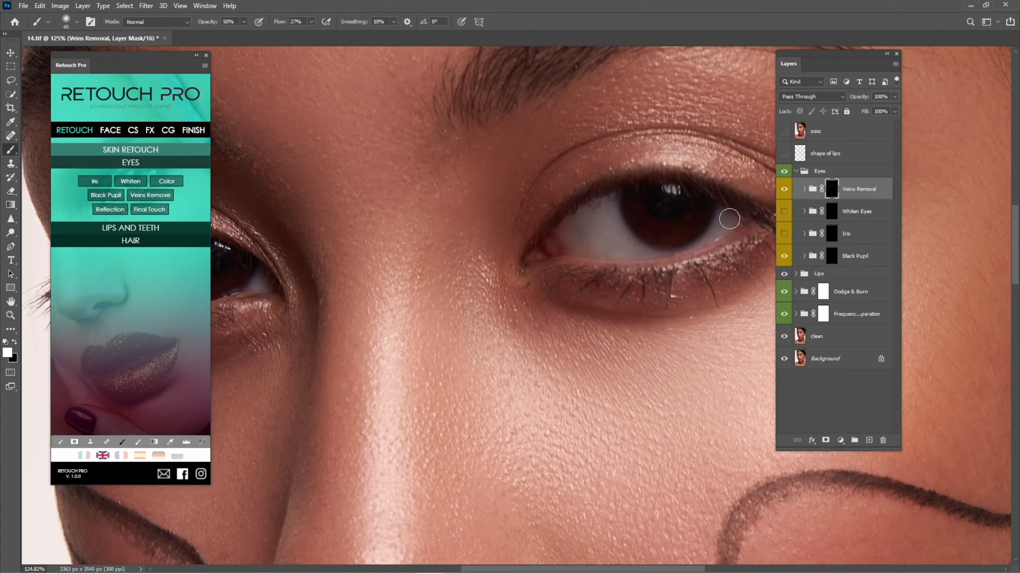
{"action": "mouse_move", "coordinate": [606, 234]}
{"action": "left_mouse_down"}
{"action": "mouse_move", "coordinate": [594, 213]}
{"action": "mouse_move", "coordinate": [584, 220]}
{"action": "mouse_move", "coordinate": [598, 246]}
{"action": "mouse_move", "coordinate": [619, 222]}
{"action": "mouse_move", "coordinate": [613, 203]}
{"action": "mouse_move", "coordinate": [607, 244]}
{"action": "mouse_move", "coordinate": [577, 230]}
{"action": "mouse_move", "coordinate": [629, 250]}
{"action": "mouse_move", "coordinate": [600, 200]}
{"action": "left_mouse_up"}
Paint the Veins Removal mask over the white of the portrait's left-hand eye and compare with the group off and on.
{"action": "left_click_drag", "start_coordinate": [332, 257], "coordinate": [563, 235]}
{"action": "key", "text": "]"}
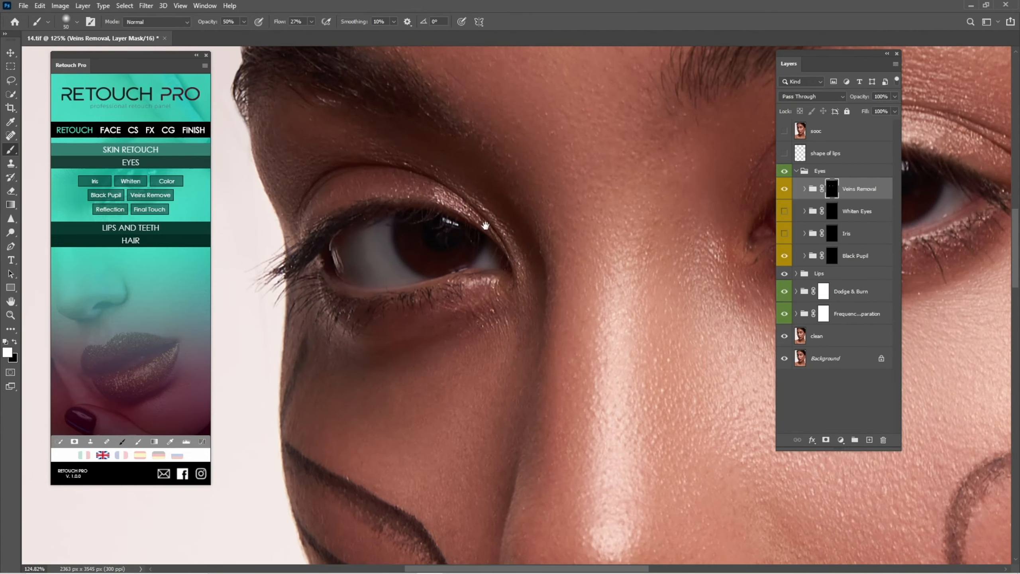
{"action": "left_click_drag", "start_coordinate": [486, 226], "coordinate": [474, 290]}
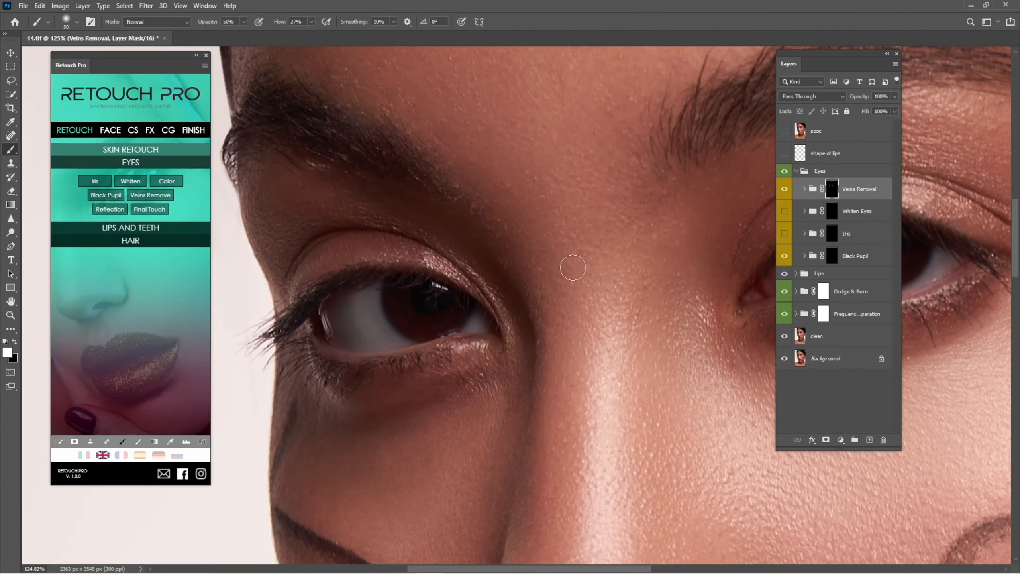
{"action": "left_click", "coordinate": [785, 189]}
{"action": "left_click", "coordinate": [784, 189]}
Show the Whiten Eyes group and paint its mask white over the white of the portrait's left-hand eye.
{"action": "left_click", "coordinate": [835, 211]}
{"action": "left_click", "coordinate": [784, 211]}
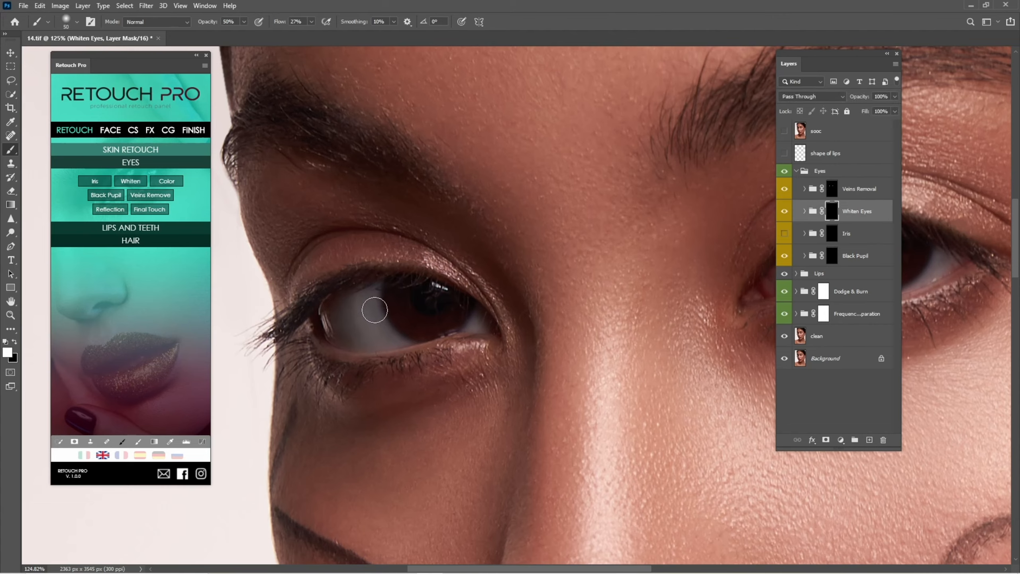
{"action": "key", "text": "bracketright"}
{"action": "mouse_move", "coordinate": [383, 333]}
{"action": "left_mouse_down"}
{"action": "mouse_move", "coordinate": [344, 297]}
{"action": "mouse_move", "coordinate": [338, 313]}
{"action": "mouse_move", "coordinate": [386, 334]}
{"action": "left_mouse_up"}
{"action": "key", "text": "bracketleft"}
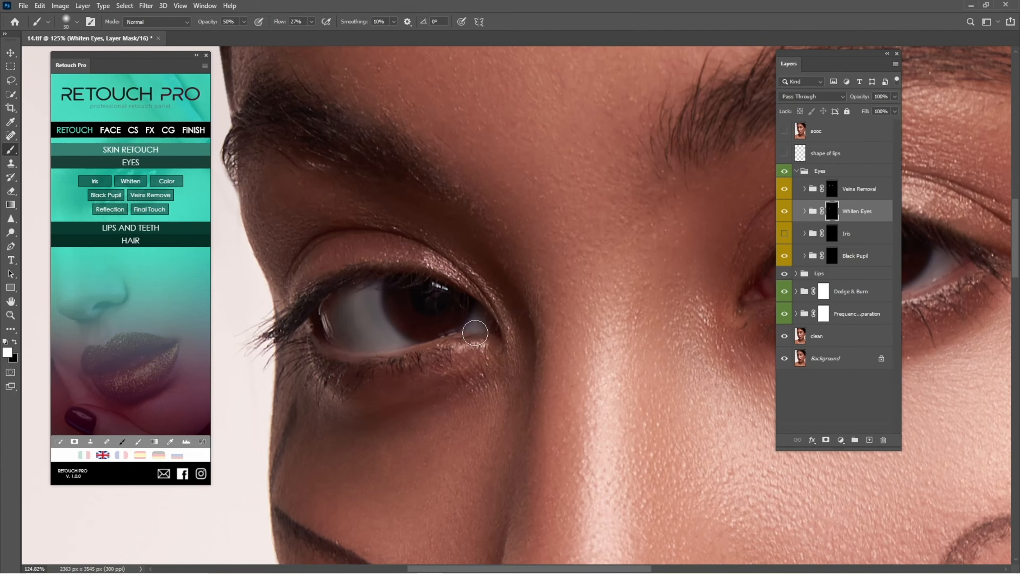
Paint the Whiten Eyes mask over the white of the portrait's right-hand eye.
{"action": "left_click_drag", "start_coordinate": [581, 282], "coordinate": [381, 276]}
{"action": "key", "text": "bracketright"}
{"action": "key", "text": "bracketright"}
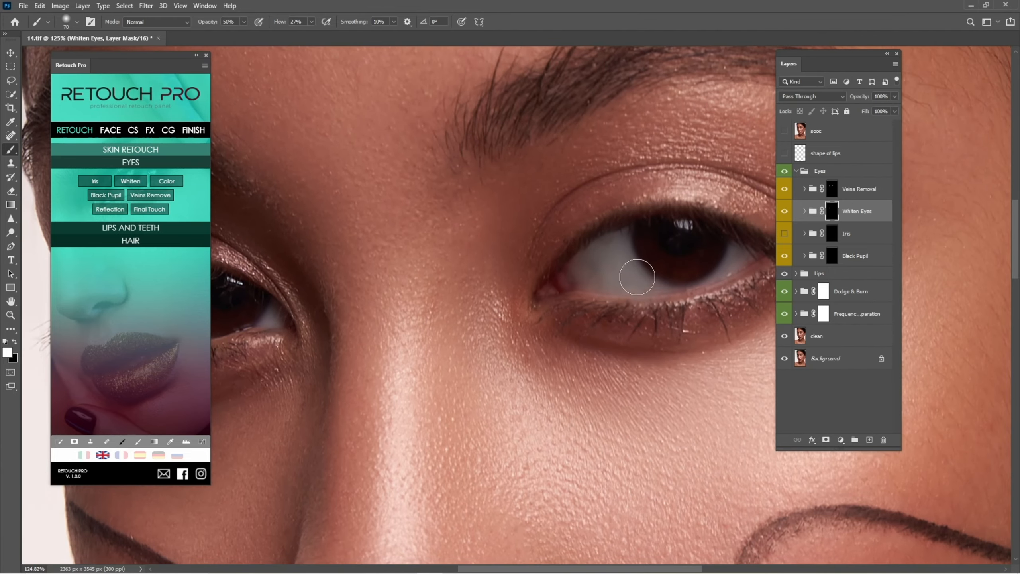
{"action": "key", "text": "bracketleft"}
{"action": "left_click_drag", "start_coordinate": [734, 246], "coordinate": [742, 251]}
Compare both eyes with and without the Eyes group.
{"action": "mouse_move", "coordinate": [466, 283]}
{"action": "left_mouse_down"}
{"action": "mouse_move", "coordinate": [691, 265]}
{"action": "mouse_move", "coordinate": [596, 262]}
{"action": "left_mouse_up"}
{"action": "key", "text": "z"}
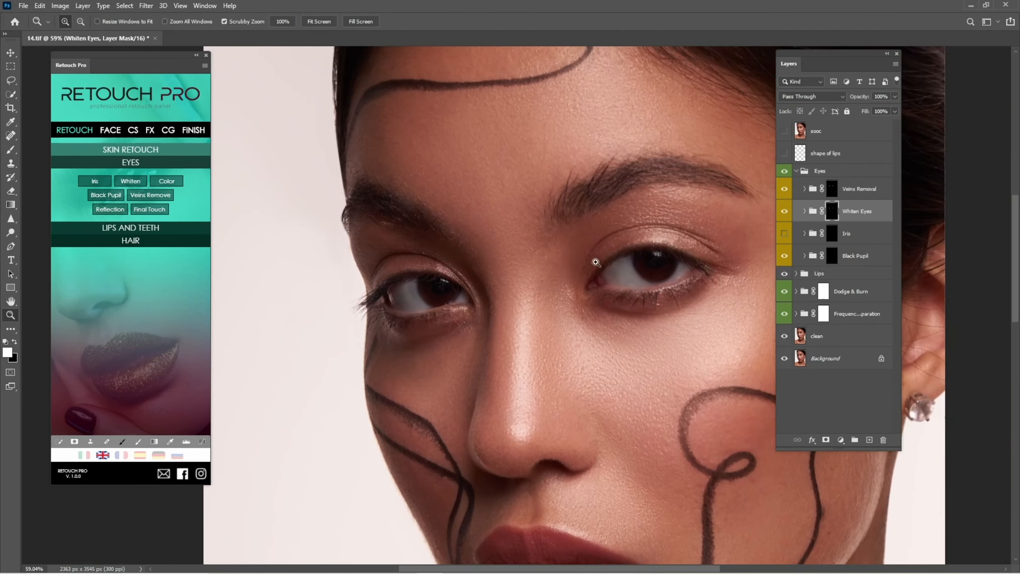
{"action": "left_click", "coordinate": [788, 175]}
{"action": "left_click", "coordinate": [790, 174]}
{"action": "left_click", "coordinate": [789, 174]}
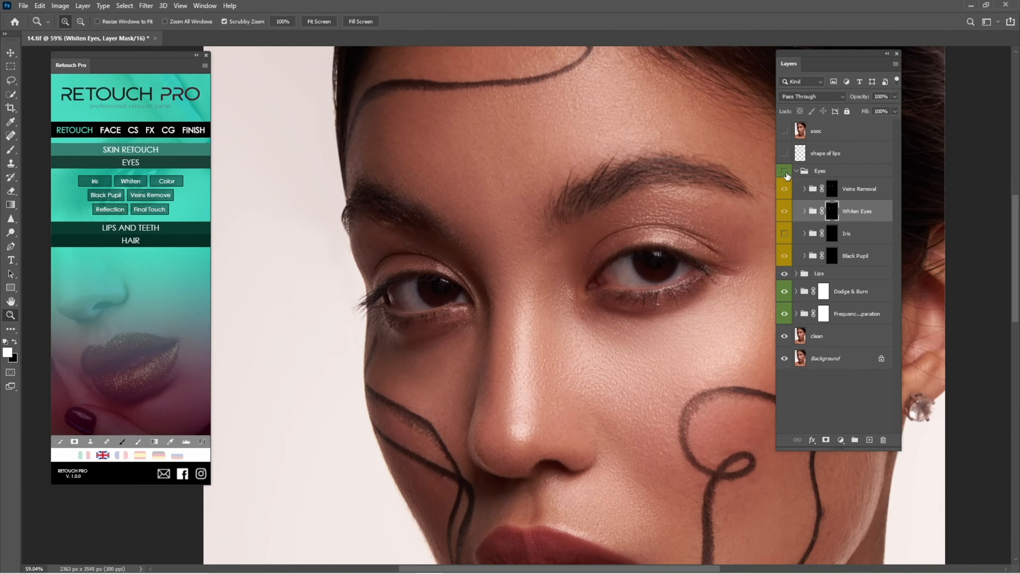
{"action": "left_click", "coordinate": [791, 173]}
Compare the eyes with and without Veins Removal and set that group's opacity to 63%.
{"action": "left_click", "coordinate": [857, 192]}
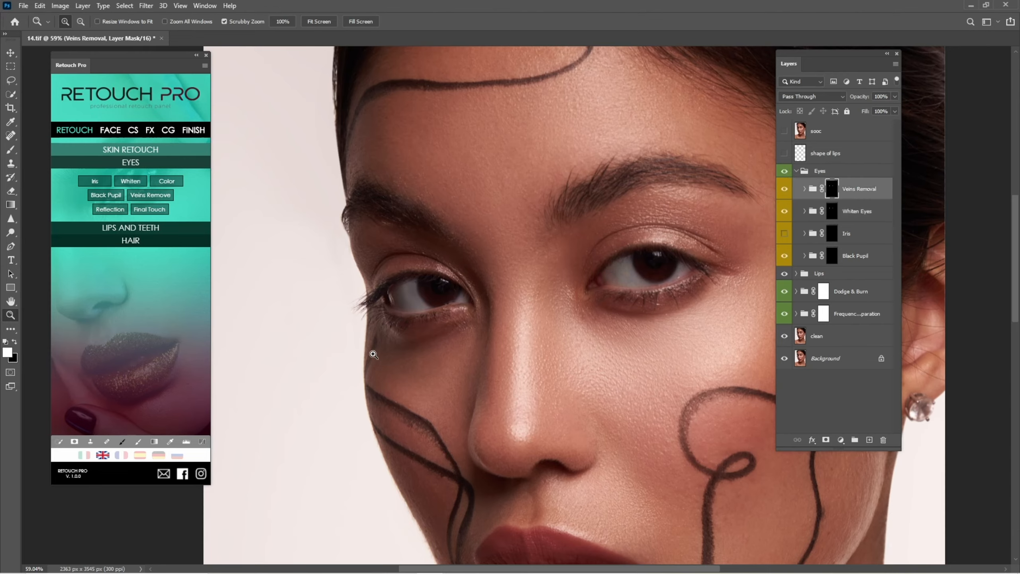
{"action": "left_click", "coordinate": [782, 197]}
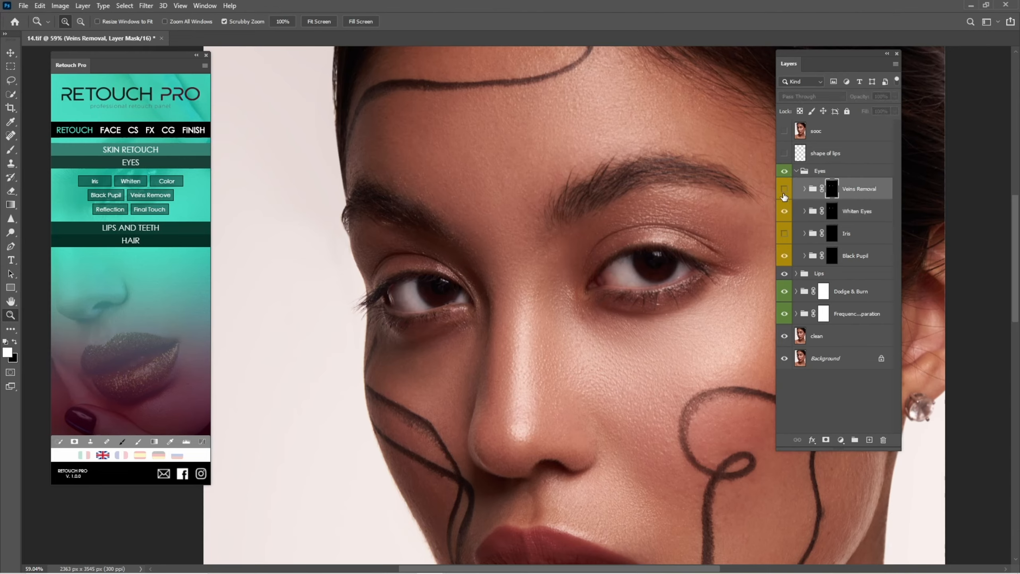
{"action": "left_click", "coordinate": [784, 198]}
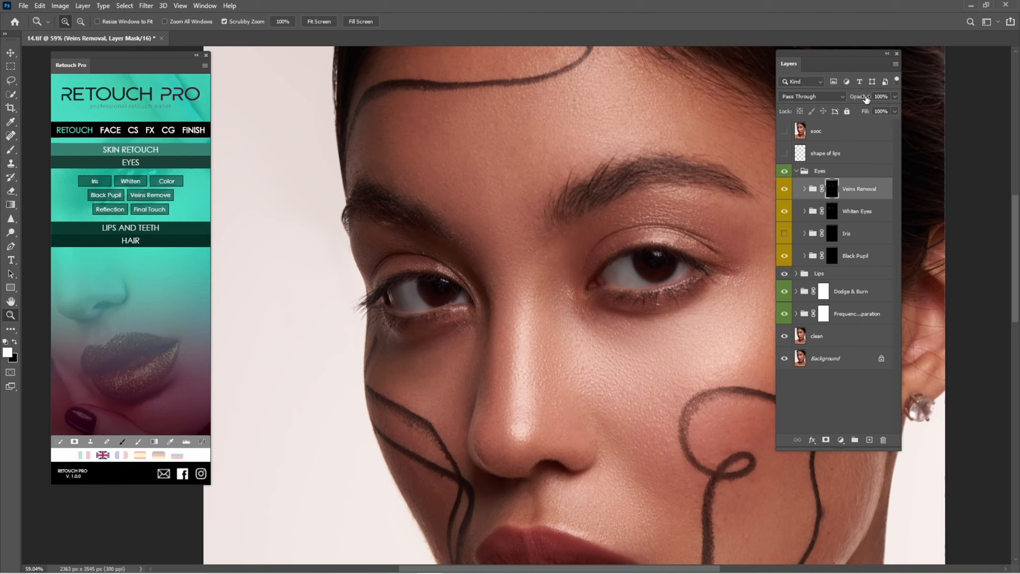
{"action": "left_click_drag", "start_coordinate": [866, 100], "coordinate": [845, 101]}
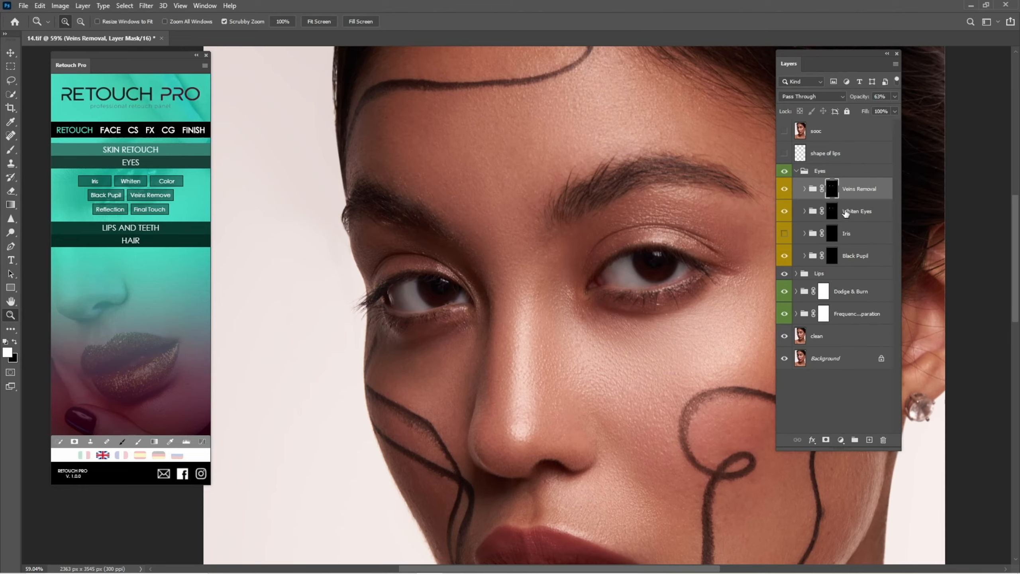
Compare the eyes with and without Whiten Eyes and set that group's opacity to 65%.
{"action": "left_click", "coordinate": [846, 213]}
{"action": "left_click", "coordinate": [784, 211]}
{"action": "left_click", "coordinate": [784, 211]}
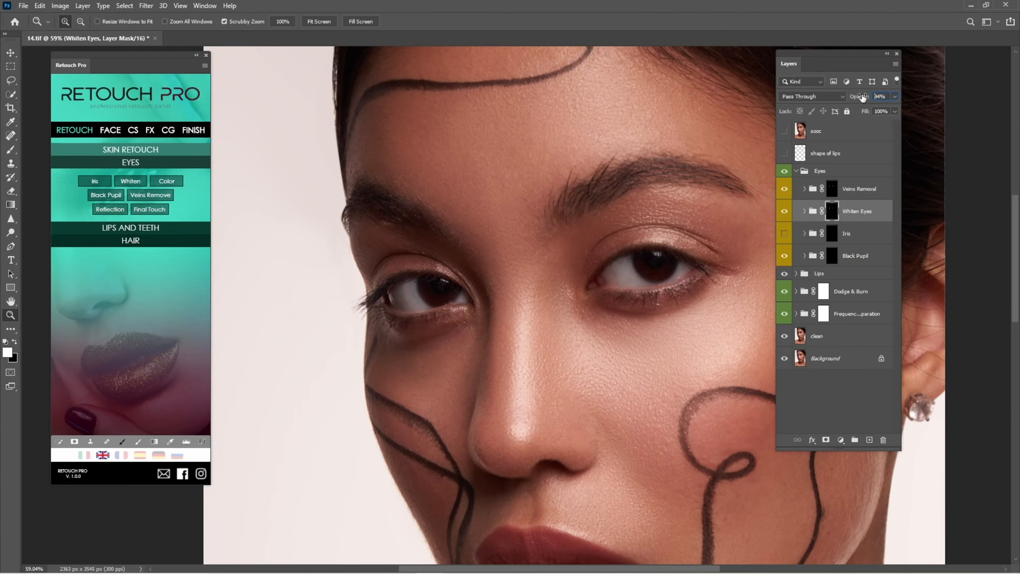
{"action": "mouse_move", "coordinate": [862, 97]}
{"action": "left_mouse_down"}
{"action": "mouse_move", "coordinate": [850, 98]}
{"action": "mouse_move", "coordinate": [864, 101]}
{"action": "left_mouse_up"}
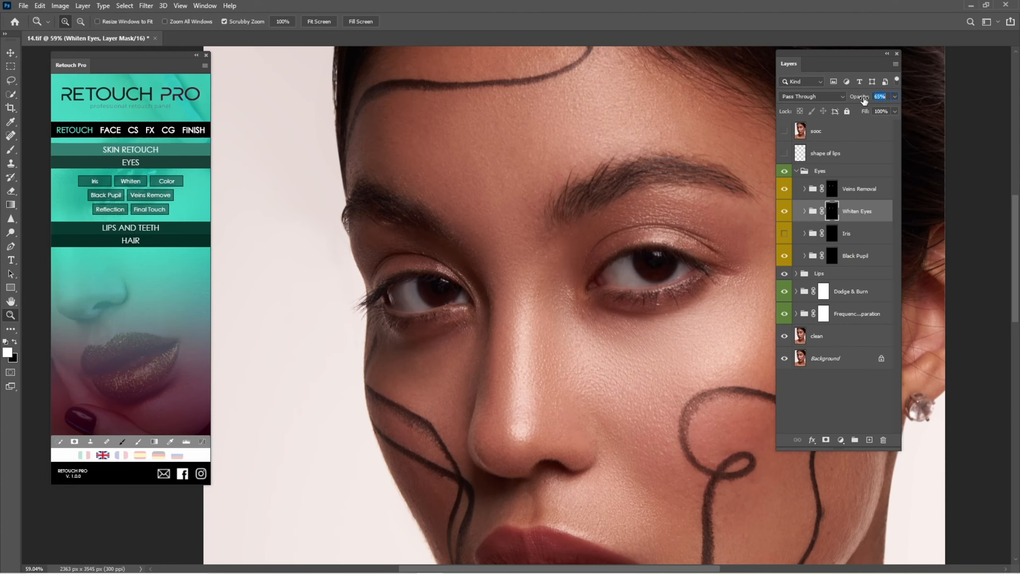
Show the Iris group, paint its mask white over the left-hand eye's iris, and compare with the group off and on.
{"action": "left_click", "coordinate": [854, 235]}
{"action": "left_click", "coordinate": [784, 233]}
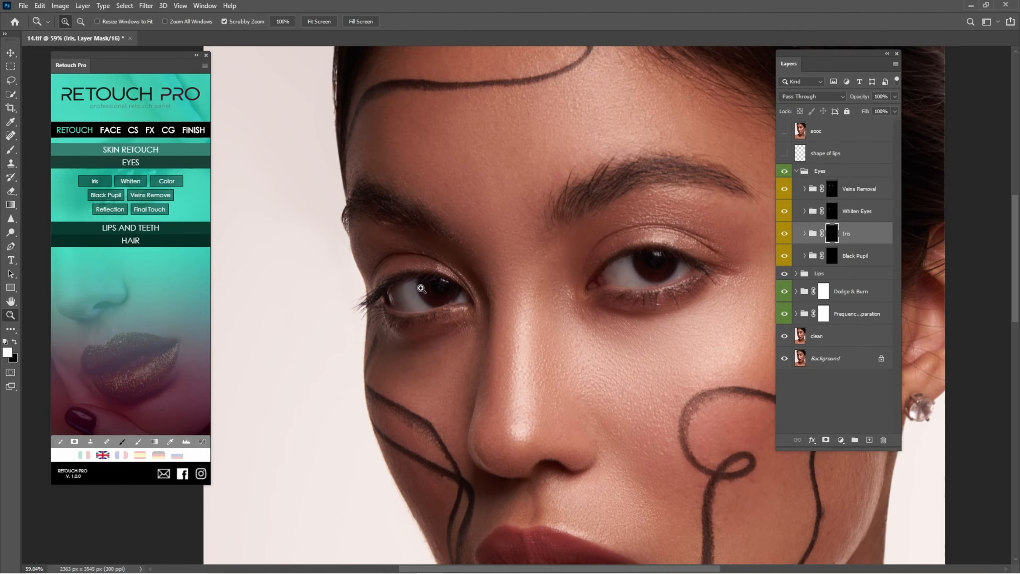
{"action": "left_click_drag", "start_coordinate": [421, 289], "coordinate": [494, 316]}
{"action": "key", "text": "b"}
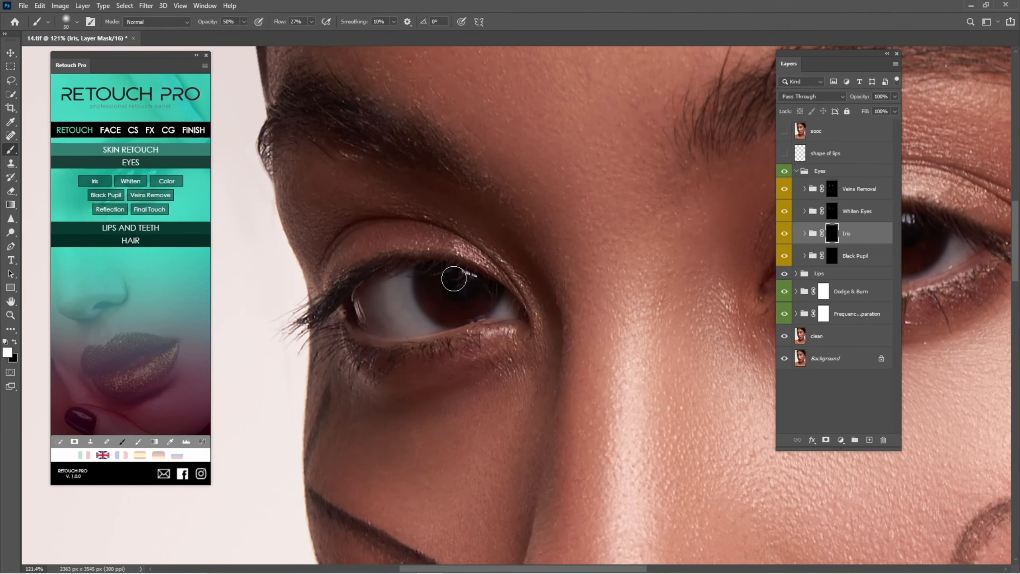
{"action": "key", "text": "bracketleft"}
{"action": "left_click", "coordinate": [786, 233]}
{"action": "left_click", "coordinate": [786, 236]}
{"action": "left_click", "coordinate": [784, 239]}
{"action": "left_click", "coordinate": [783, 242]}
Paint the Iris mask over the right-hand eye's iris and compare the left-hand eye with and without the group.
{"action": "mouse_move", "coordinate": [655, 295]}
{"action": "left_mouse_down"}
{"action": "mouse_move", "coordinate": [548, 289]}
{"action": "mouse_move", "coordinate": [474, 303]}
{"action": "left_mouse_up"}
{"action": "key", "text": "bracketleft"}
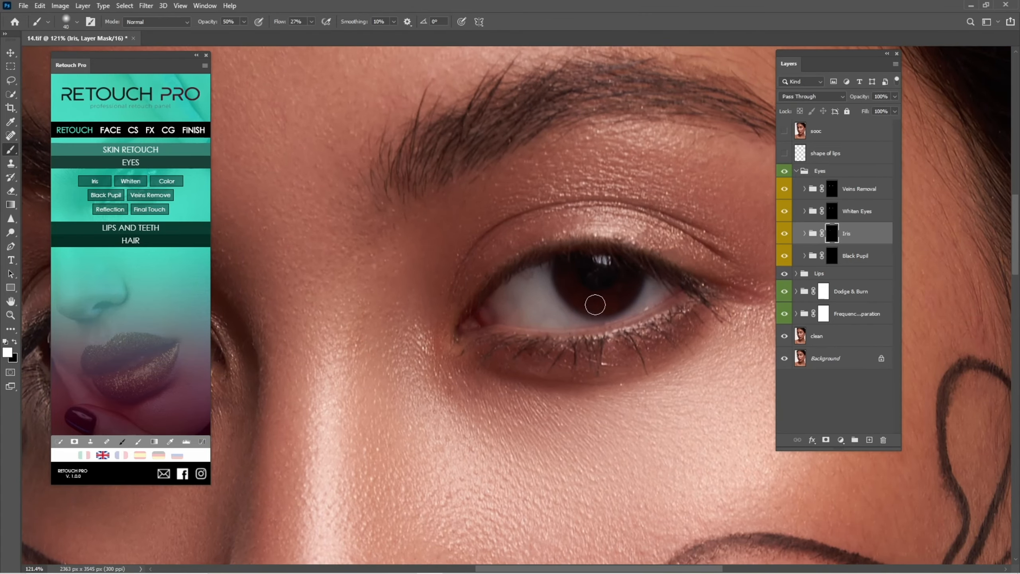
{"action": "mouse_move", "coordinate": [595, 304]}
{"action": "left_mouse_down"}
{"action": "mouse_move", "coordinate": [627, 274]}
{"action": "mouse_move", "coordinate": [580, 296]}
{"action": "mouse_move", "coordinate": [625, 283]}
{"action": "mouse_move", "coordinate": [571, 285]}
{"action": "mouse_move", "coordinate": [632, 283]}
{"action": "mouse_move", "coordinate": [569, 280]}
{"action": "mouse_move", "coordinate": [644, 279]}
{"action": "mouse_move", "coordinate": [581, 285]}
{"action": "left_mouse_up"}
{"action": "mouse_move", "coordinate": [342, 313]}
{"action": "left_mouse_down"}
{"action": "mouse_move", "coordinate": [476, 285]}
{"action": "mouse_move", "coordinate": [647, 279]}
{"action": "left_mouse_up"}
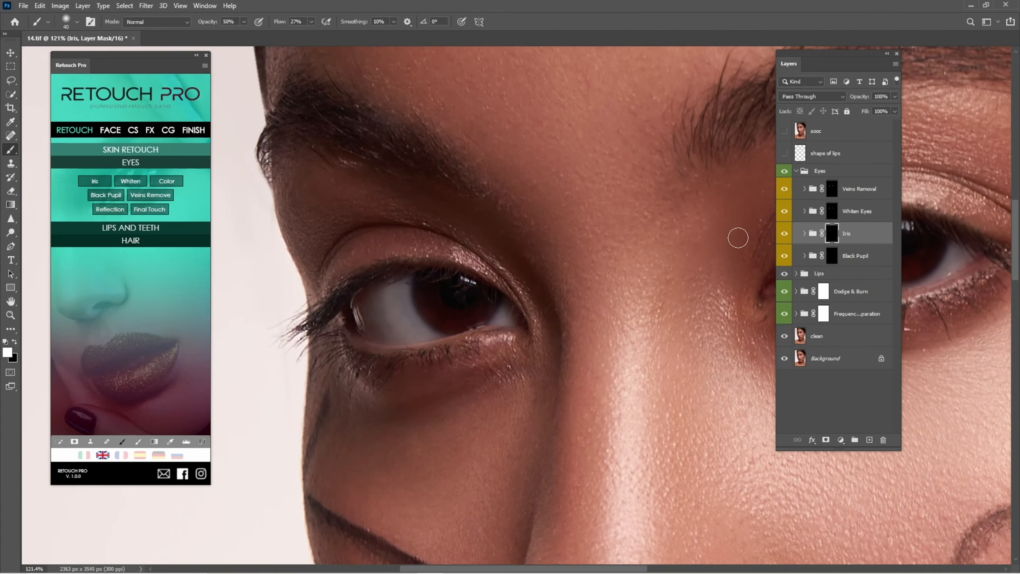
{"action": "left_click", "coordinate": [785, 234]}
{"action": "left_click", "coordinate": [786, 238]}
Paint white on the Black Pupil group's mask over the pupils of both eyes.
{"action": "left_click", "coordinate": [818, 253]}
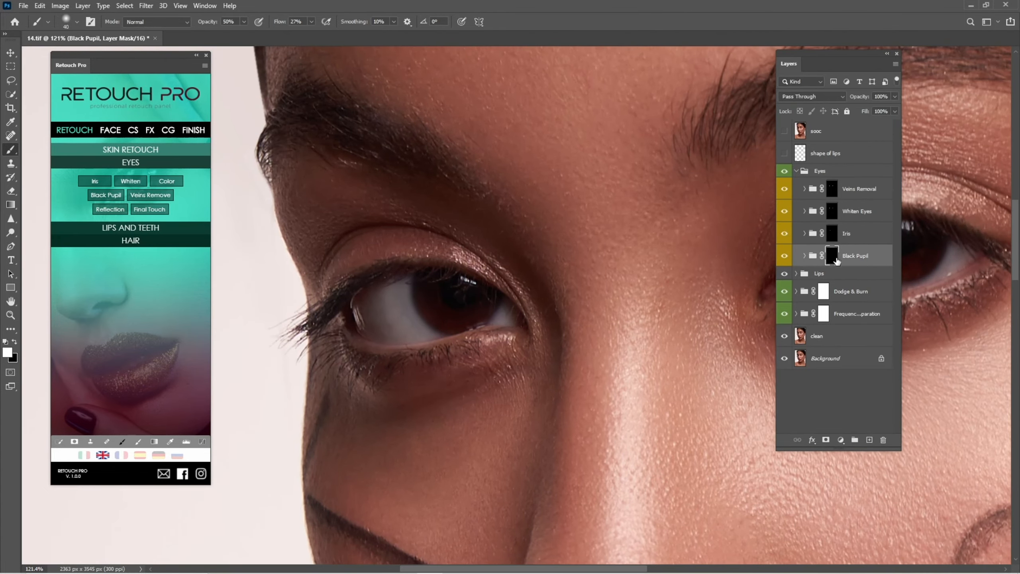
{"action": "mouse_move", "coordinate": [467, 296]}
{"action": "left_mouse_down"}
{"action": "mouse_move", "coordinate": [502, 311]}
{"action": "mouse_move", "coordinate": [471, 303]}
{"action": "mouse_move", "coordinate": [469, 289]}
{"action": "mouse_move", "coordinate": [446, 299]}
{"action": "mouse_move", "coordinate": [490, 303]}
{"action": "left_mouse_up"}
{"action": "mouse_move", "coordinate": [723, 231]}
{"action": "left_mouse_down"}
{"action": "mouse_move", "coordinate": [487, 246]}
{"action": "mouse_move", "coordinate": [261, 238]}
{"action": "left_mouse_up"}
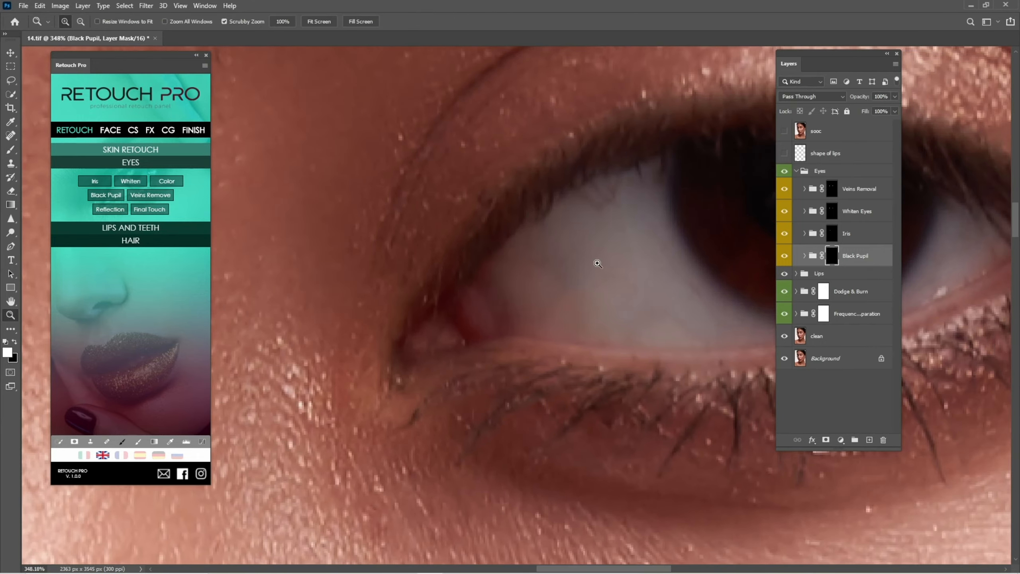
{"action": "left_click_drag", "start_coordinate": [597, 262], "coordinate": [562, 264]}
{"action": "mouse_move", "coordinate": [659, 241]}
{"action": "left_mouse_down"}
{"action": "mouse_move", "coordinate": [571, 277]}
{"action": "mouse_move", "coordinate": [633, 282]}
{"action": "left_mouse_up"}
{"action": "key", "text": "b"}
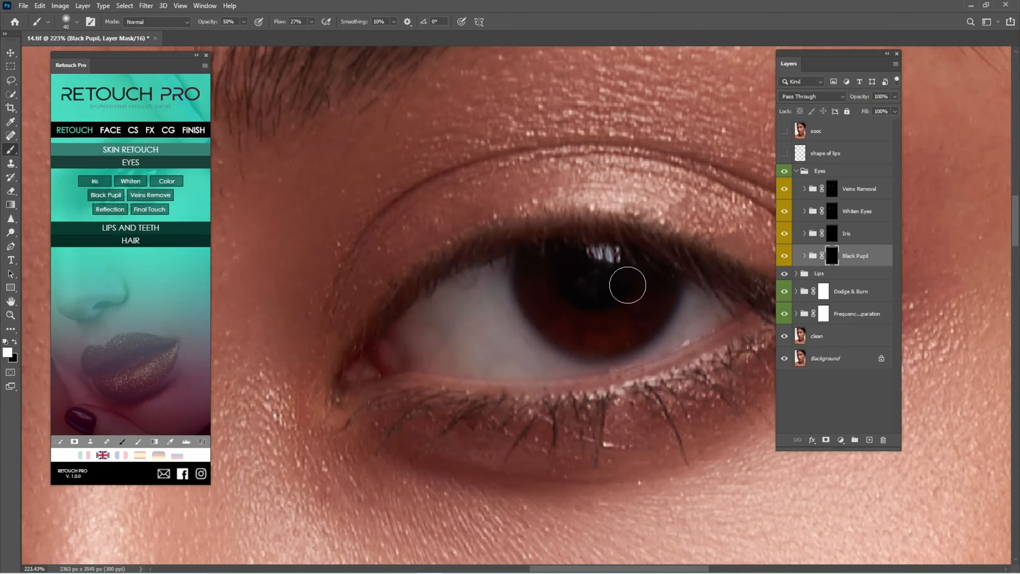
{"action": "left_click_drag", "start_coordinate": [635, 260], "coordinate": [600, 227]}
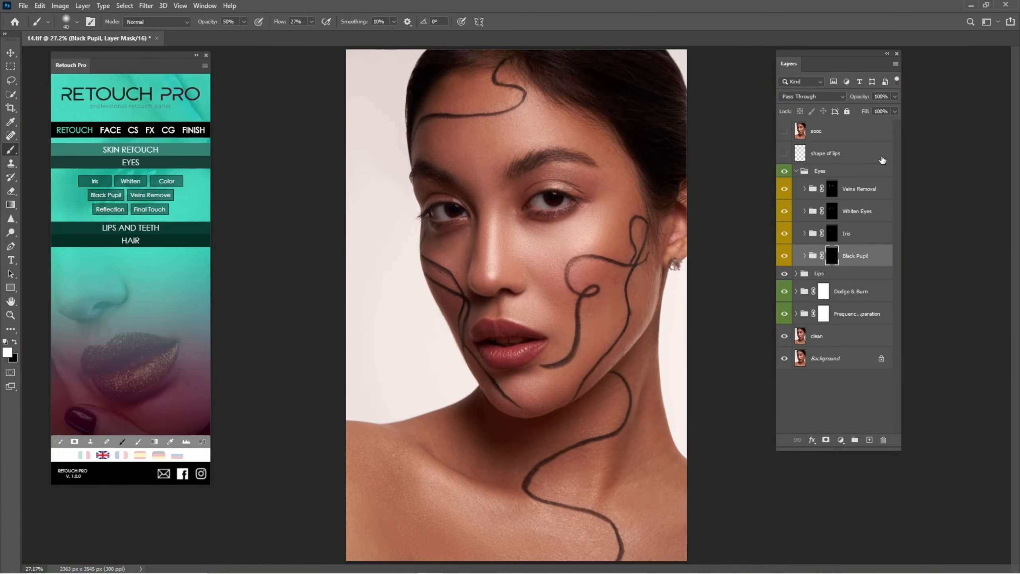
Collapse the Eyes group and compare the whole portrait with and without it.
{"action": "left_click", "coordinate": [797, 170]}
{"action": "left_click", "coordinate": [785, 172]}
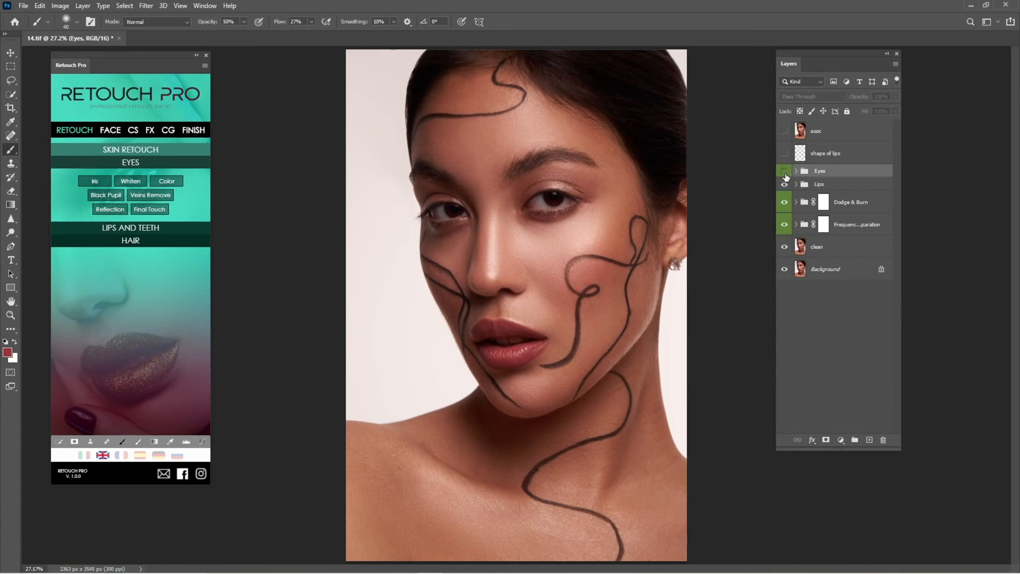
{"action": "left_click", "coordinate": [785, 172]}
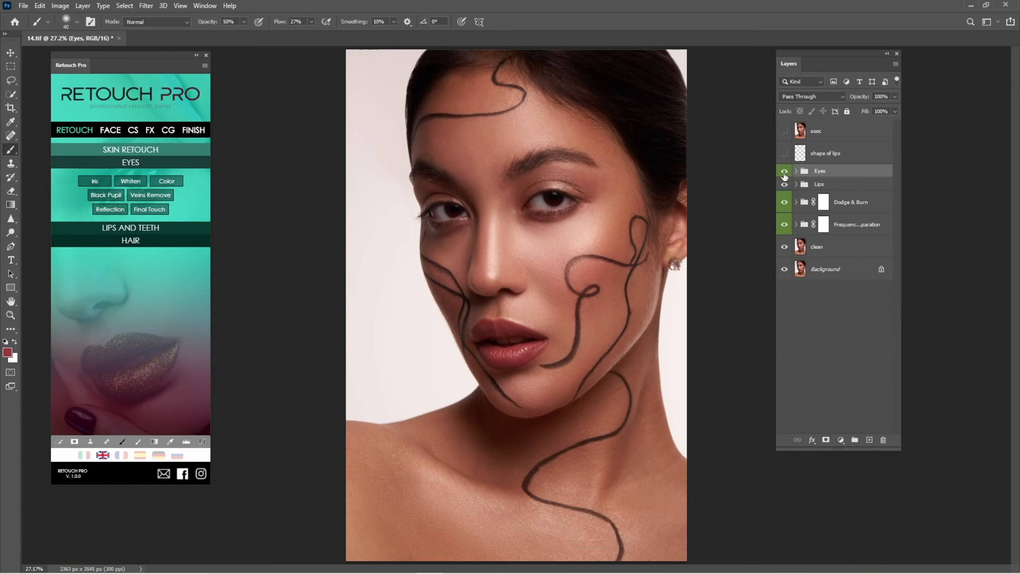
{"action": "left_click", "coordinate": [784, 171]}
{"action": "left_click", "coordinate": [785, 172]}
{"action": "left_click", "coordinate": [784, 172]}
{"action": "left_click", "coordinate": [785, 173]}
{"action": "key", "text": "ctrl+space"}
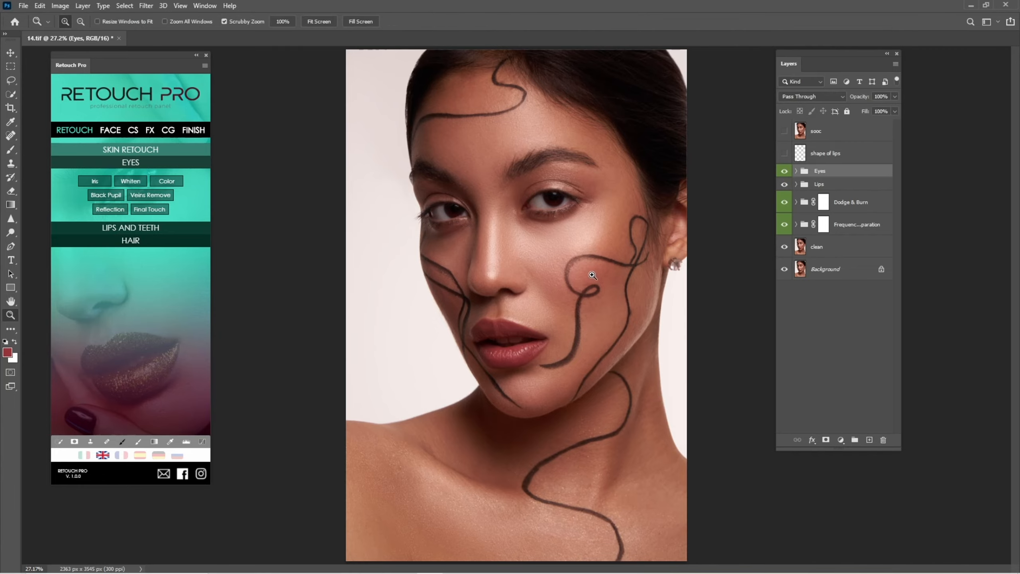
Toggle the original "sooc" layer on and off to compare the whole portrait before and after retouching.
{"action": "left_click_drag", "start_coordinate": [587, 275], "coordinate": [570, 277]}
{"action": "left_click", "coordinate": [785, 132]}
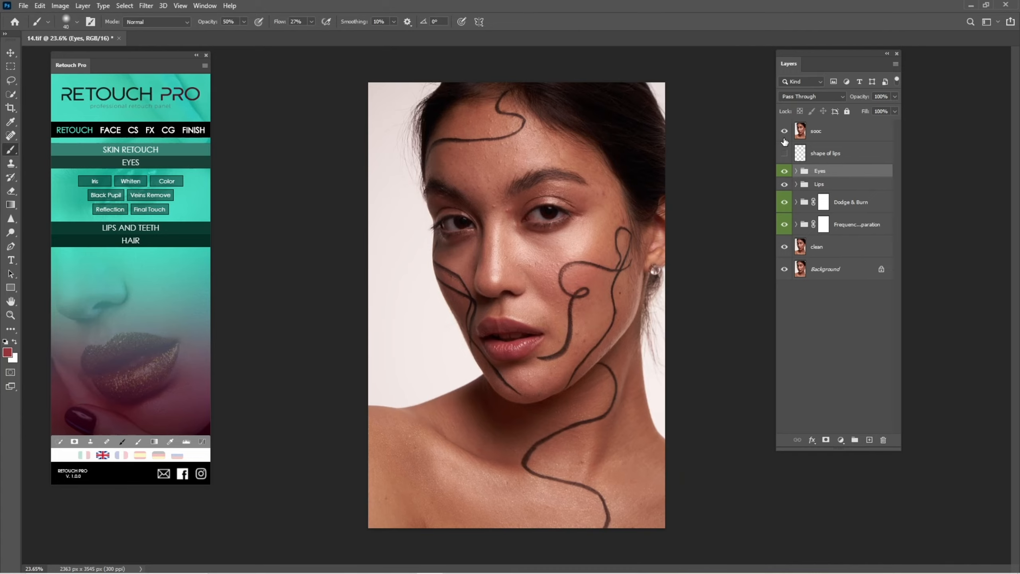
{"action": "left_click", "coordinate": [784, 131]}
{"action": "left_click", "coordinate": [785, 132]}
{"action": "left_click", "coordinate": [784, 138]}
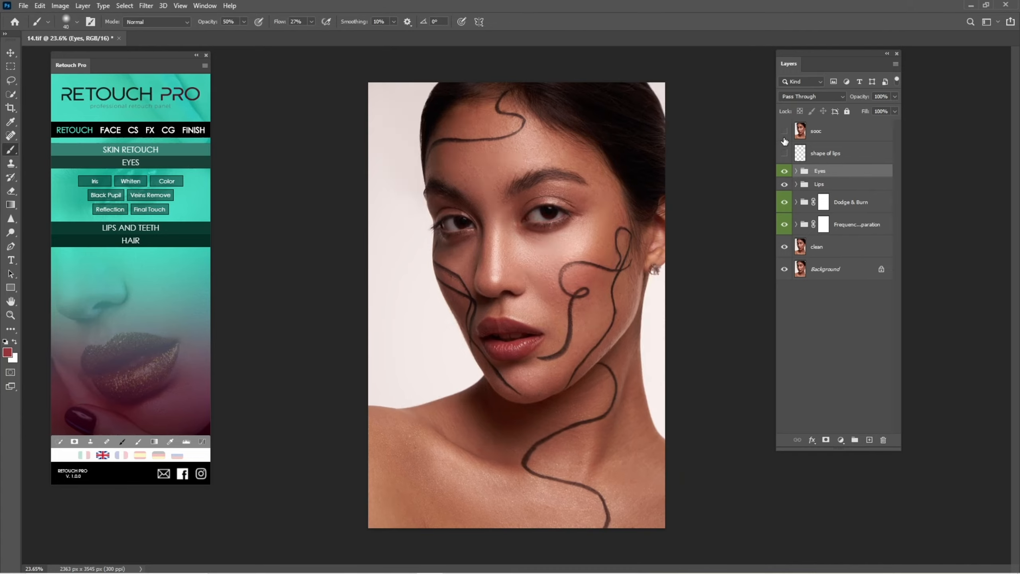
{"action": "left_click", "coordinate": [785, 137]}
{"action": "left_click", "coordinate": [784, 137]}
{"action": "left_click", "coordinate": [785, 138]}
{"action": "left_click", "coordinate": [784, 139]}
{"action": "left_click", "coordinate": [784, 139]}
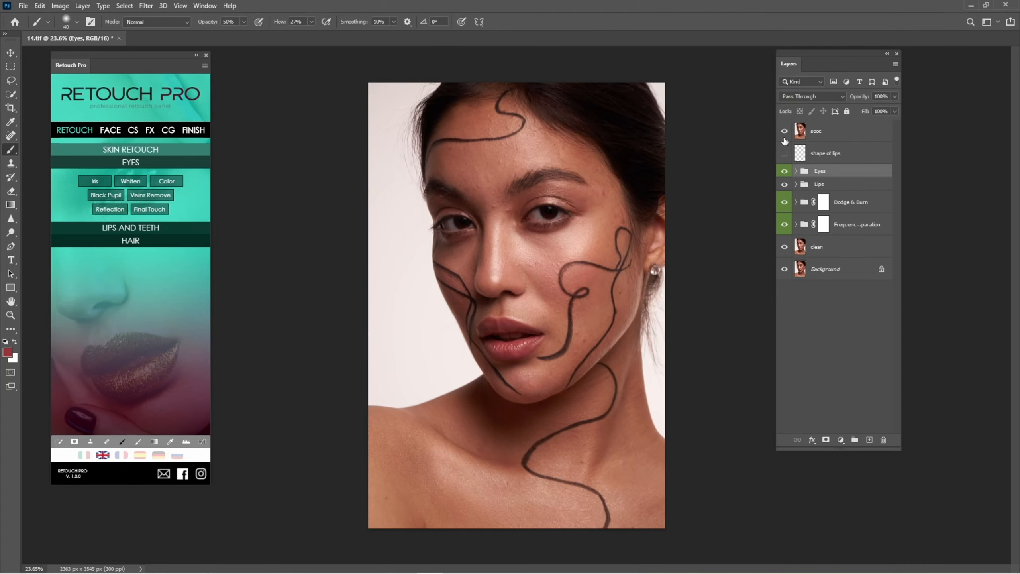
{"action": "left_click", "coordinate": [784, 141]}
Compare the eyes, nose and cheek skin close up with the original "sooc" layer shown and hidden.
{"action": "key", "text": "ctrl+space"}
{"action": "left_click_drag", "start_coordinate": [537, 297], "coordinate": [586, 314]}
{"action": "key", "text": "space"}
{"action": "left_click_drag", "start_coordinate": [599, 218], "coordinate": [604, 352]}
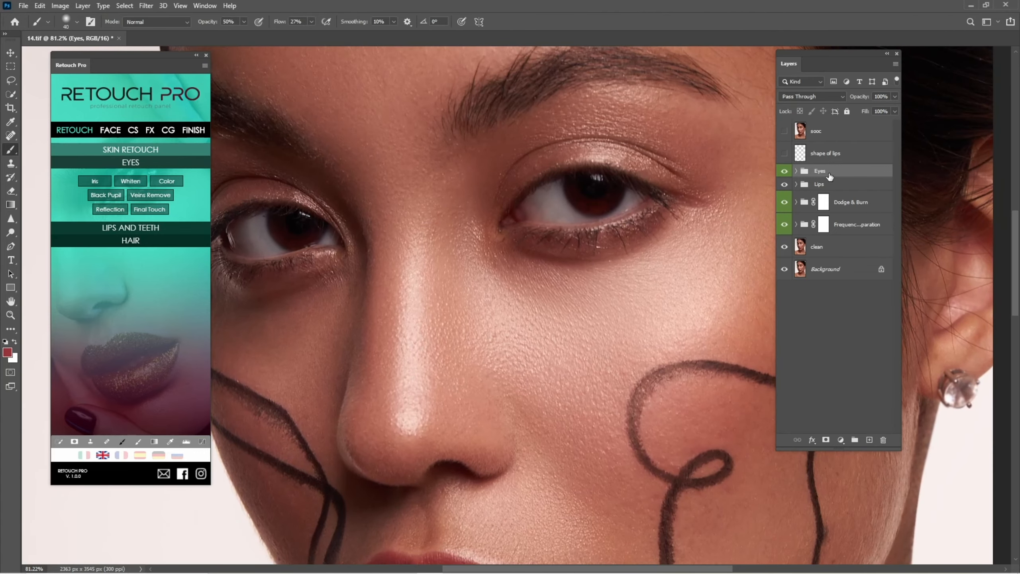
{"action": "left_click", "coordinate": [784, 134]}
{"action": "left_click", "coordinate": [784, 133]}
{"action": "left_click", "coordinate": [784, 134]}
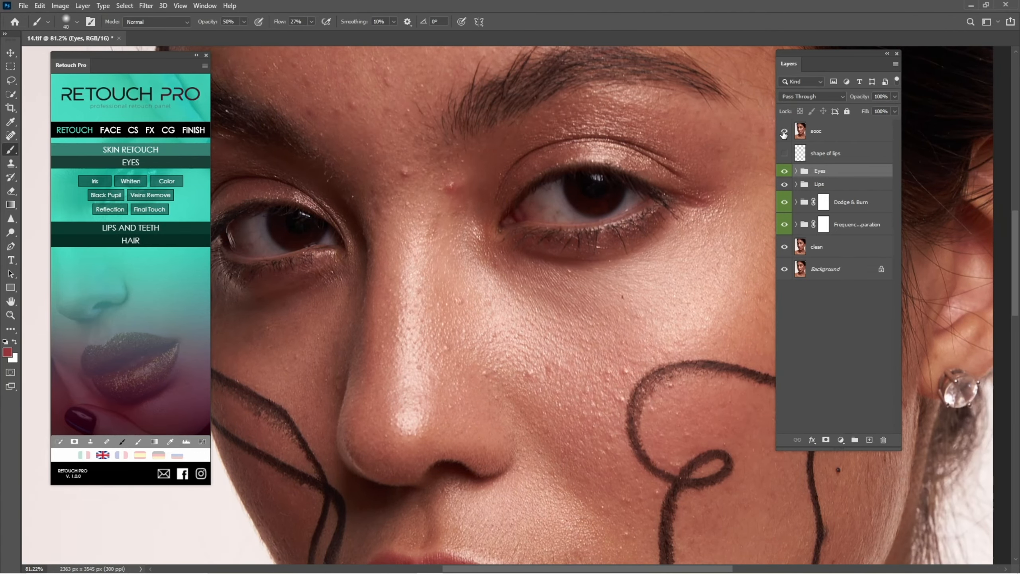
{"action": "left_click", "coordinate": [783, 134]}
{"action": "key", "text": "ctrl+0"}
{"action": "key", "text": "ctrl+space"}
{"action": "left_click", "coordinate": [574, 285]}
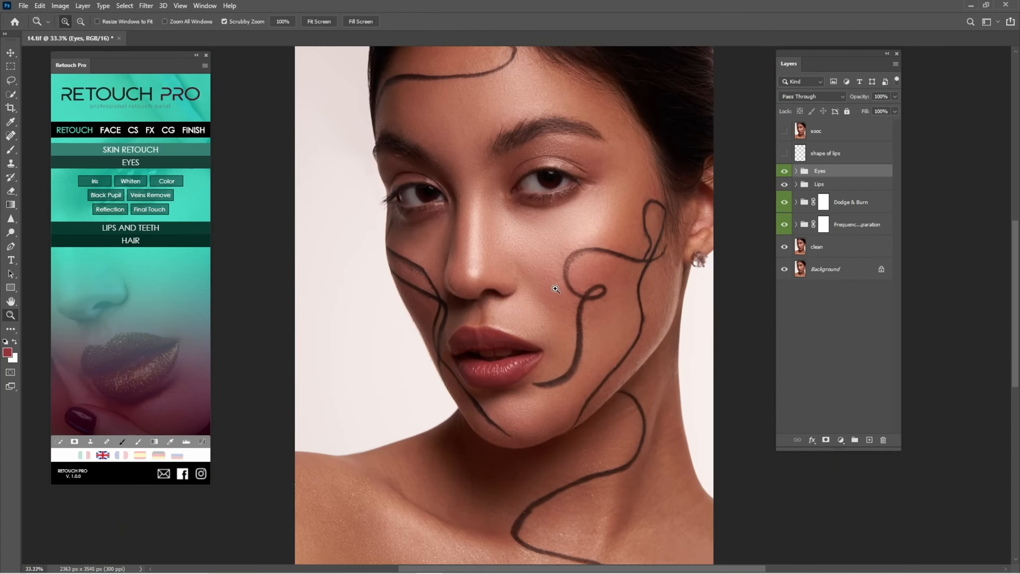
{"action": "key", "text": "ctrl+0"}
{"action": "key", "text": "ctrl+space"}
{"action": "left_click", "coordinate": [549, 294]}
{"action": "key", "text": "ctrl+space"}
{"action": "mouse_move", "coordinate": [545, 293]}
{"action": "left_mouse_down"}
{"action": "mouse_move", "coordinate": [534, 296]}
{"action": "mouse_move", "coordinate": [544, 303]}
{"action": "left_mouse_up"}
{"action": "key", "text": "ctrl+space"}
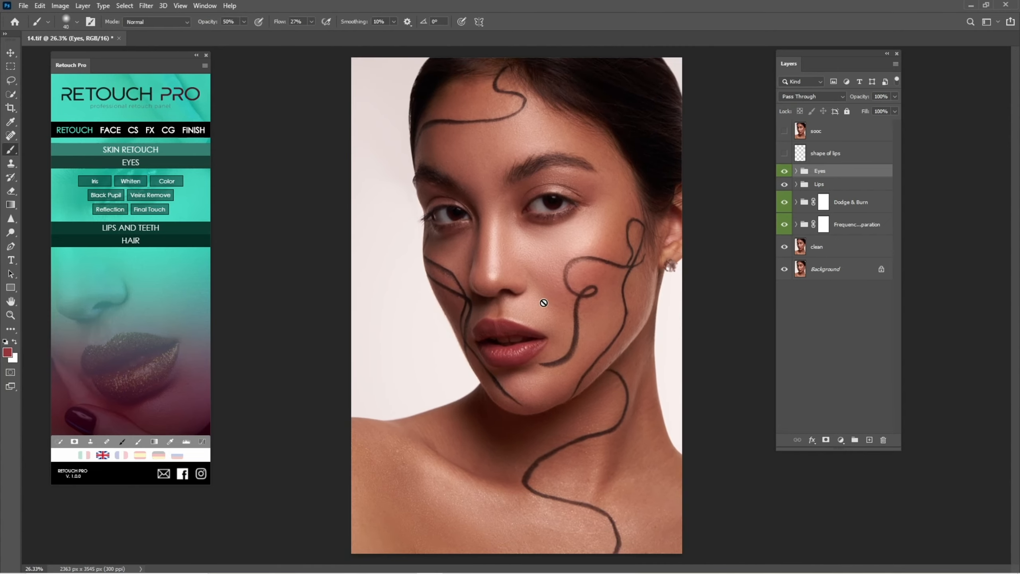